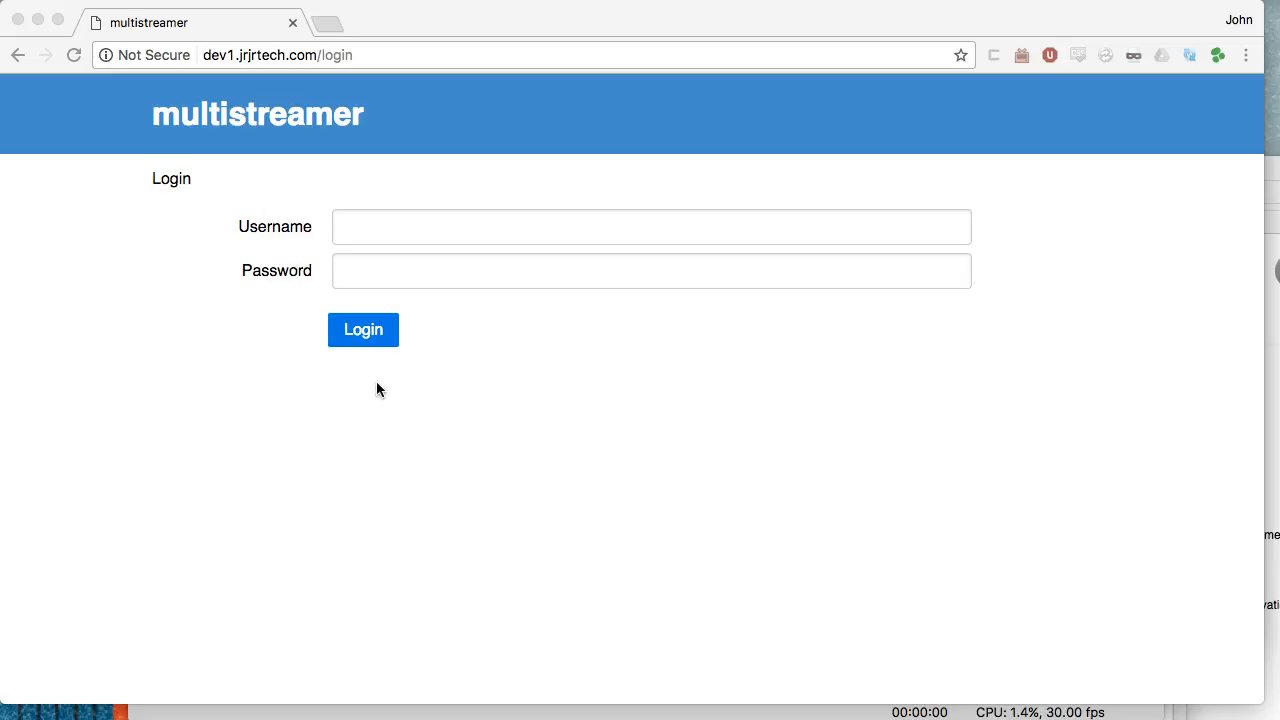
# - Log in to multistreamer with the account username and password
pyautogui.click(382, 228)
pyautogui.click(410, 233)
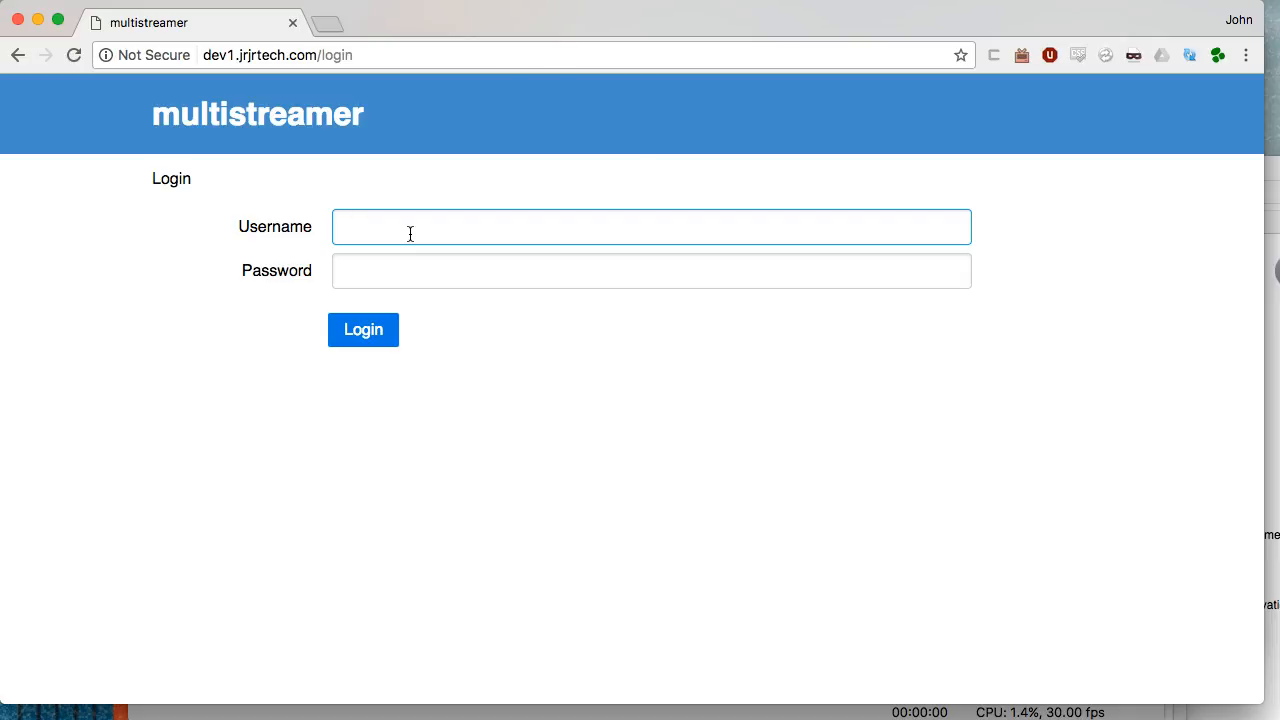
pyautogui.write('john')
pyautogui.press('Tab')
pyautogui.write('•••••••••')
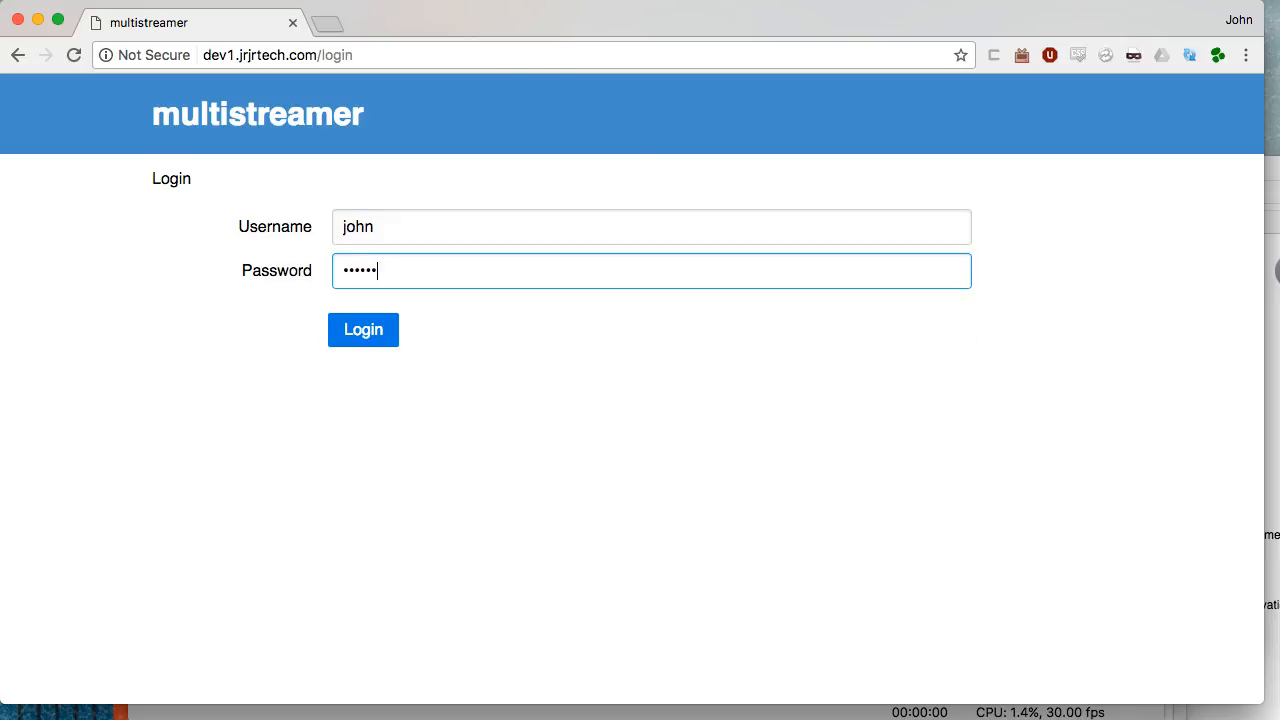
pyautogui.write('••')
pyautogui.press('Return')
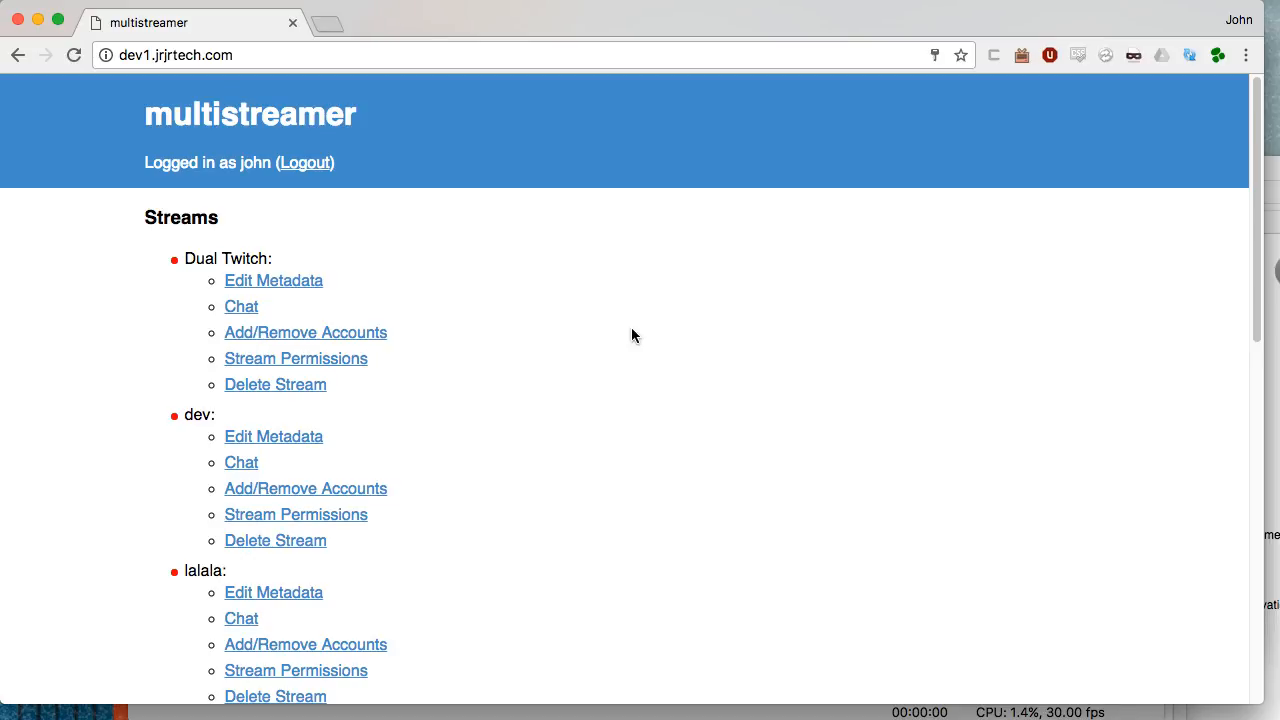
# - Look through the Streams, Accounts and IRC Info sections of the dashboard, including the options for adding new accounts
pyautogui.scroll(-3, 631, 328)
pyautogui.scroll(3, 631, 328)
pyautogui.scroll(-10, 631, 328)
pyautogui.scroll(10, 631, 328)
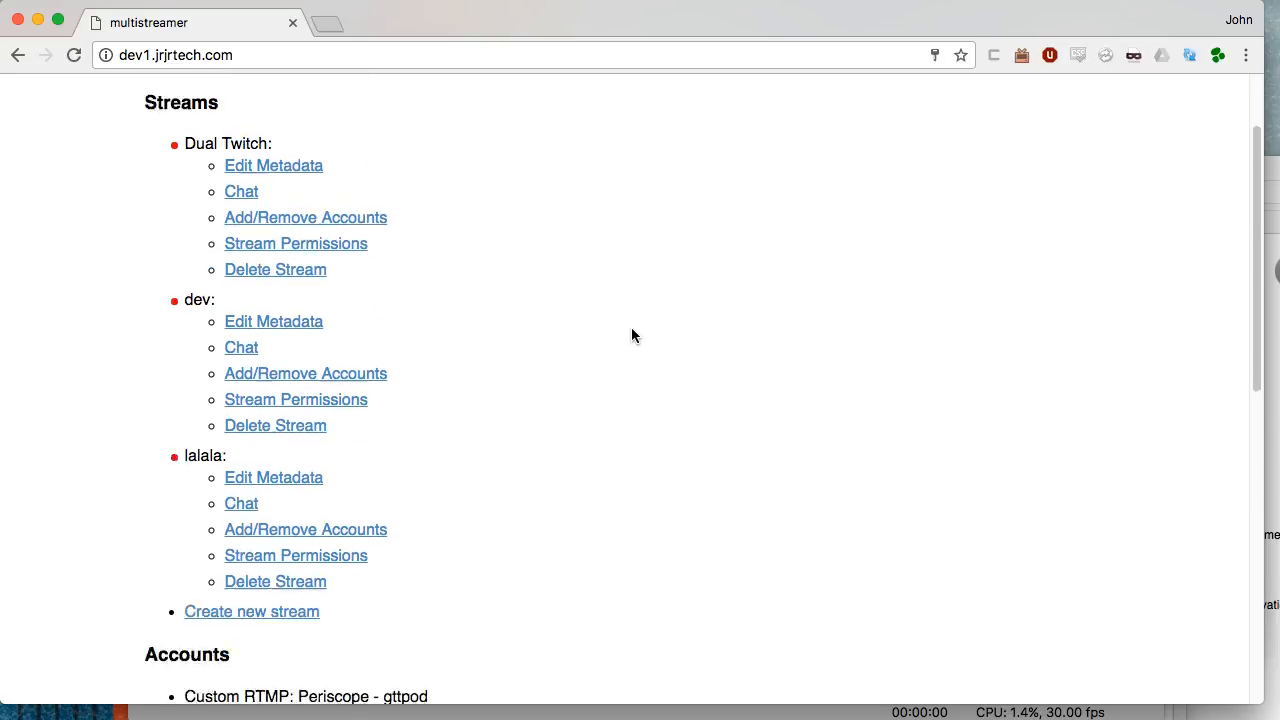
pyautogui.scroll(2, 631, 335)
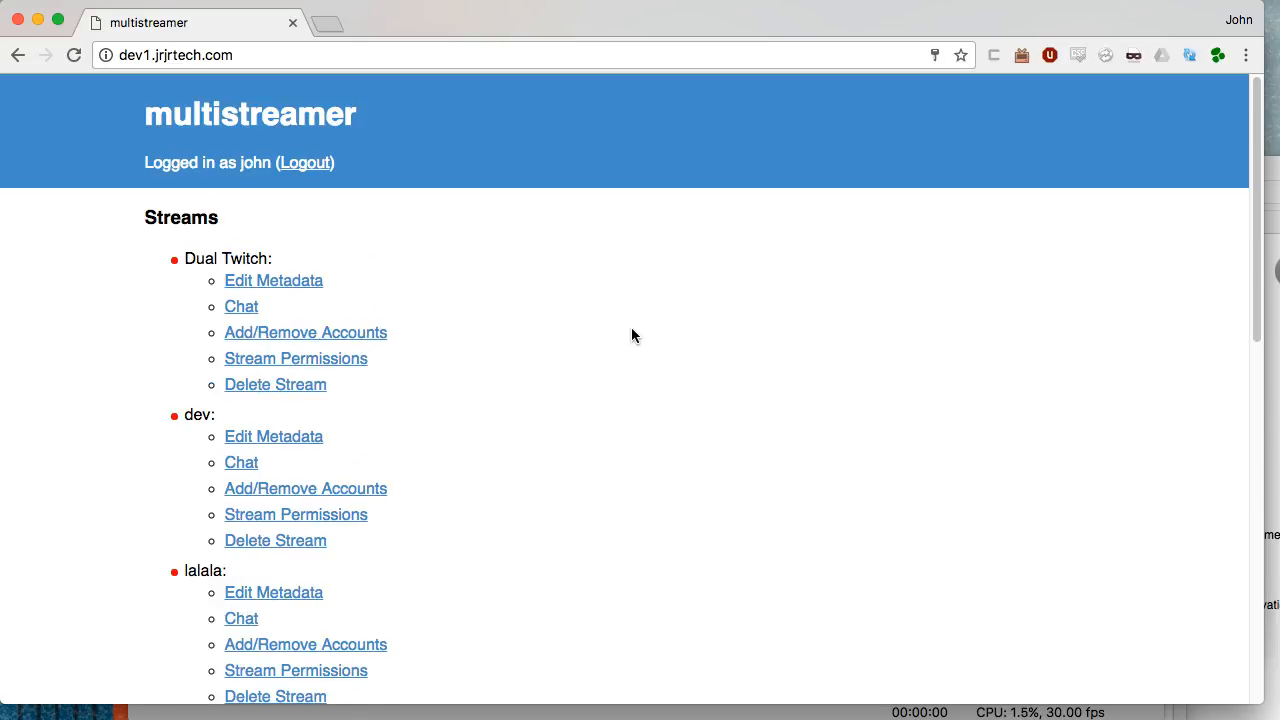
pyautogui.scroll(-2, 631, 335)
pyautogui.scroll(2, 631, 335)
pyautogui.doubleClick(152, 210)
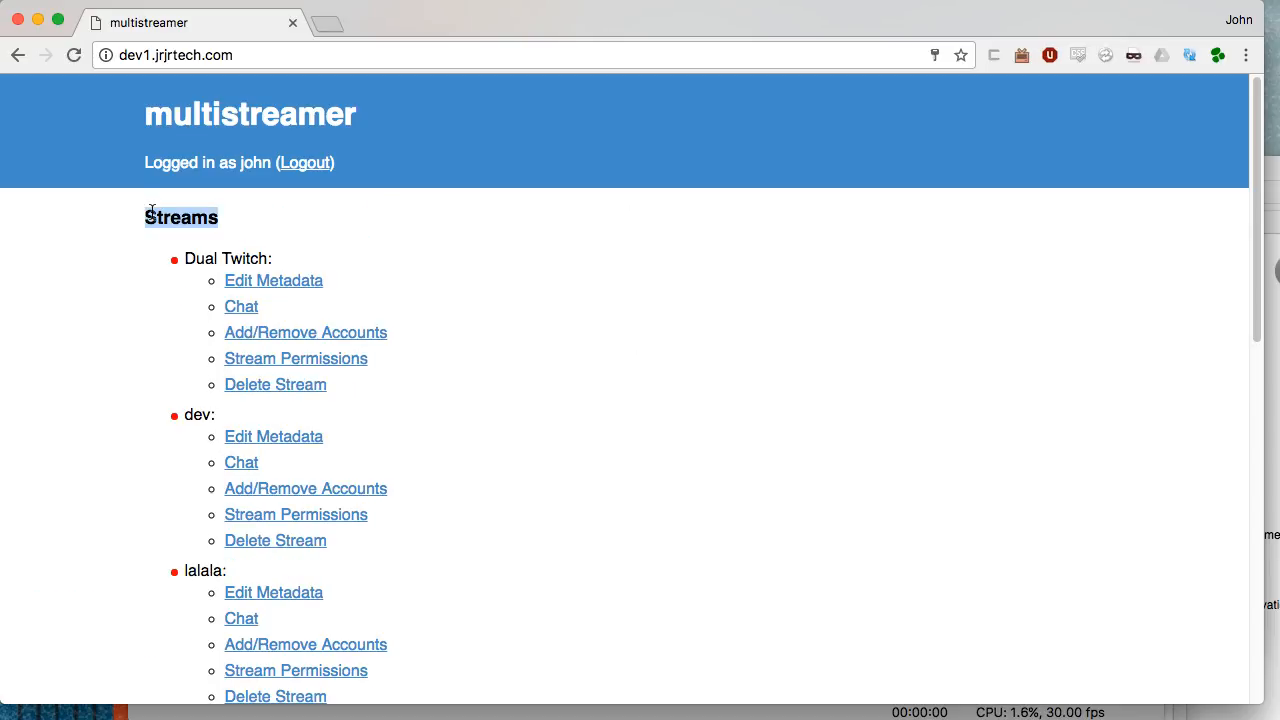
pyautogui.scroll(-10, 155, 219)
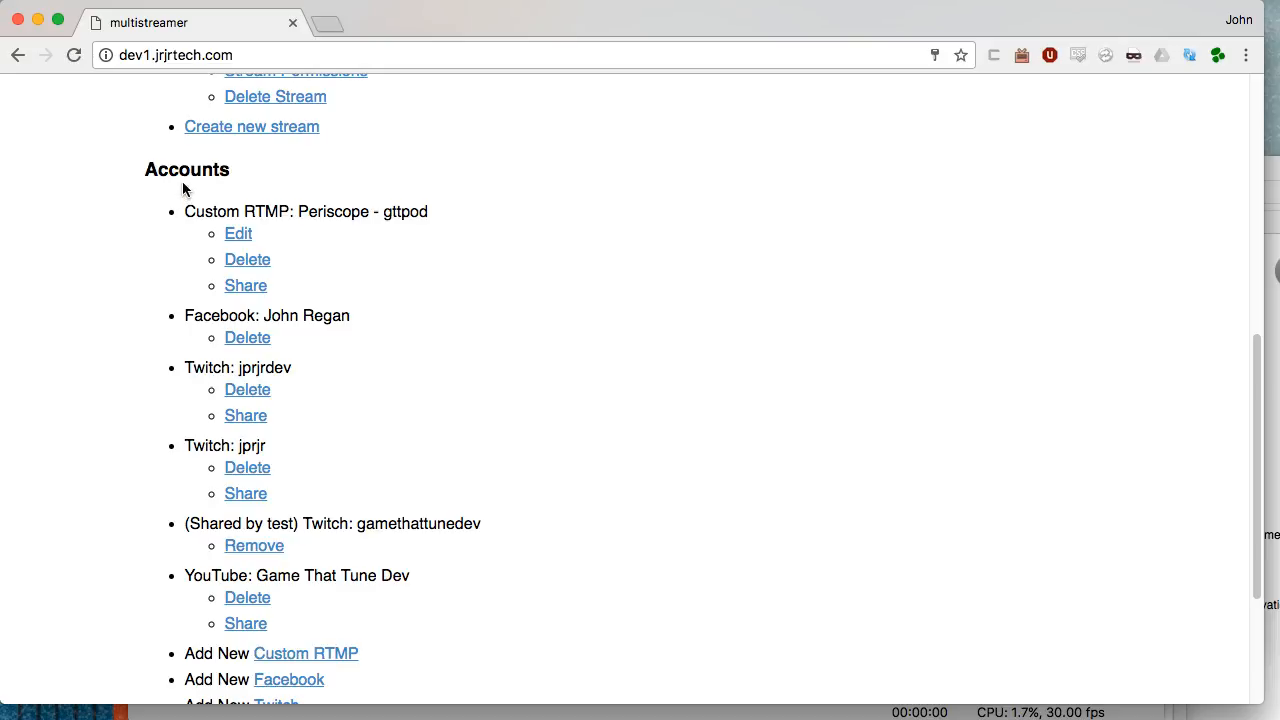
pyautogui.doubleClick(182, 172)
pyautogui.click(566, 208)
pyautogui.scroll(10, 567, 208)
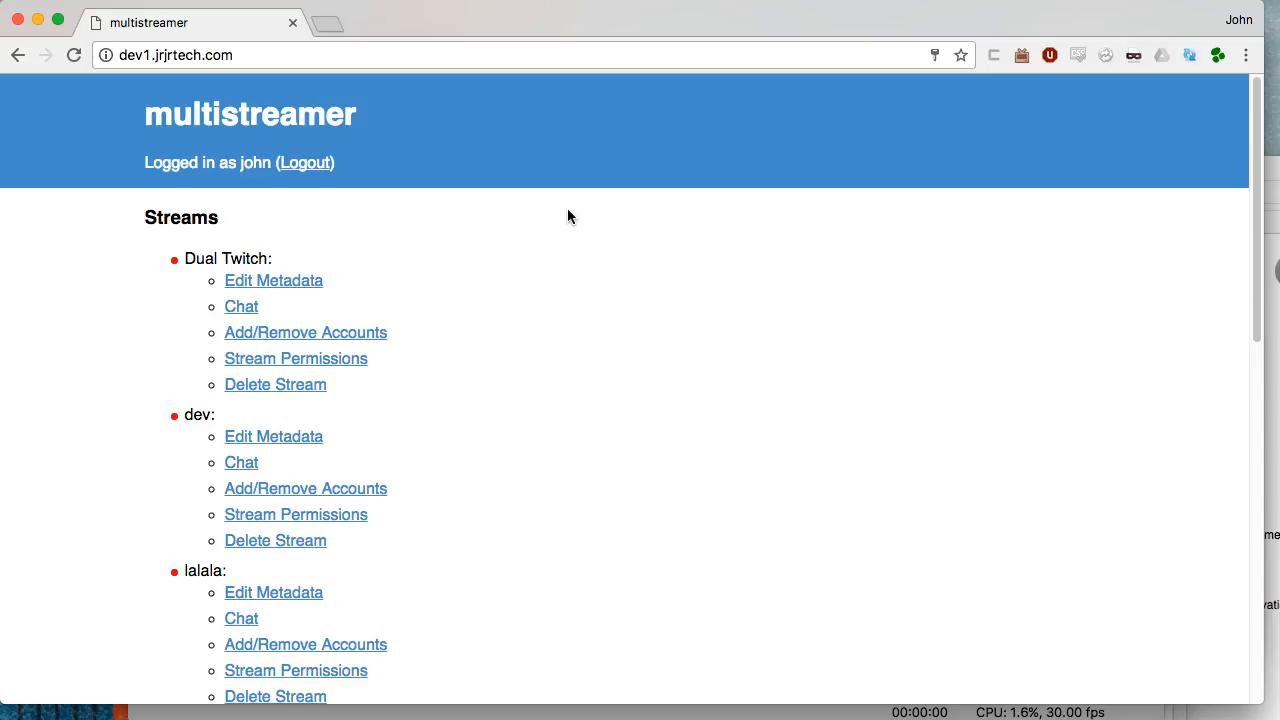
pyautogui.scroll(-10, 567, 216)
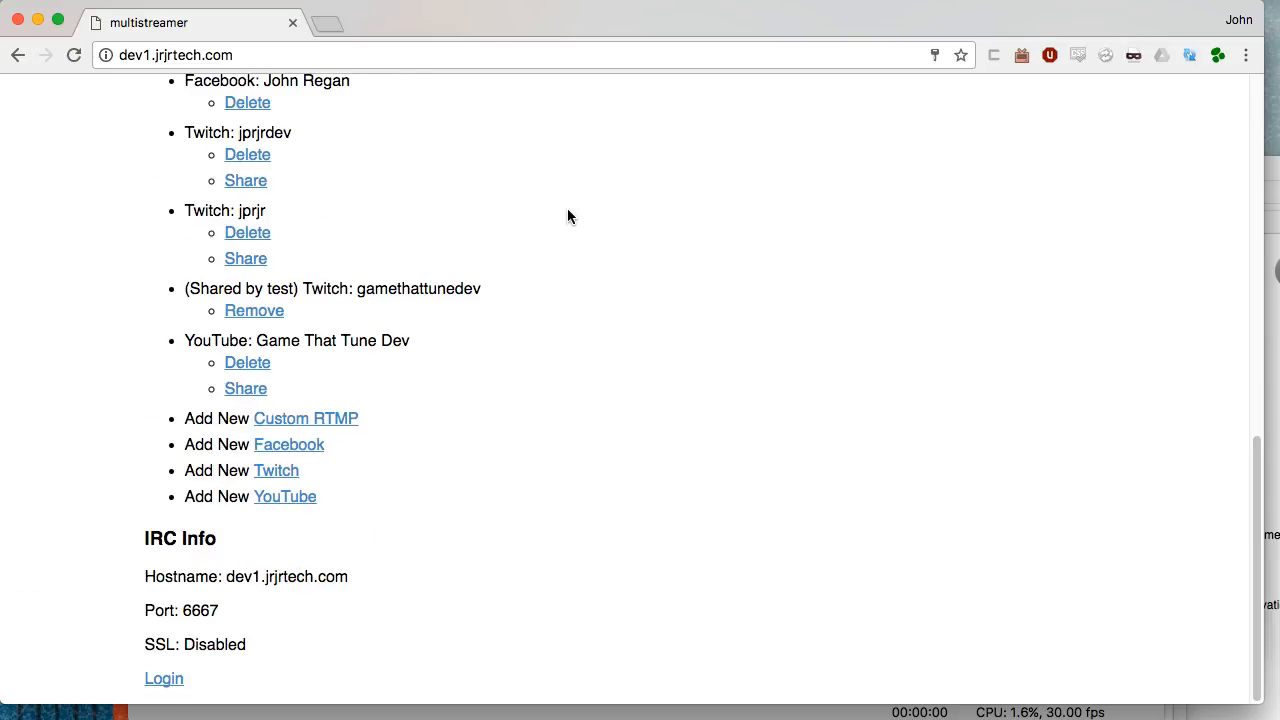
pyautogui.scroll(2, 567, 216)
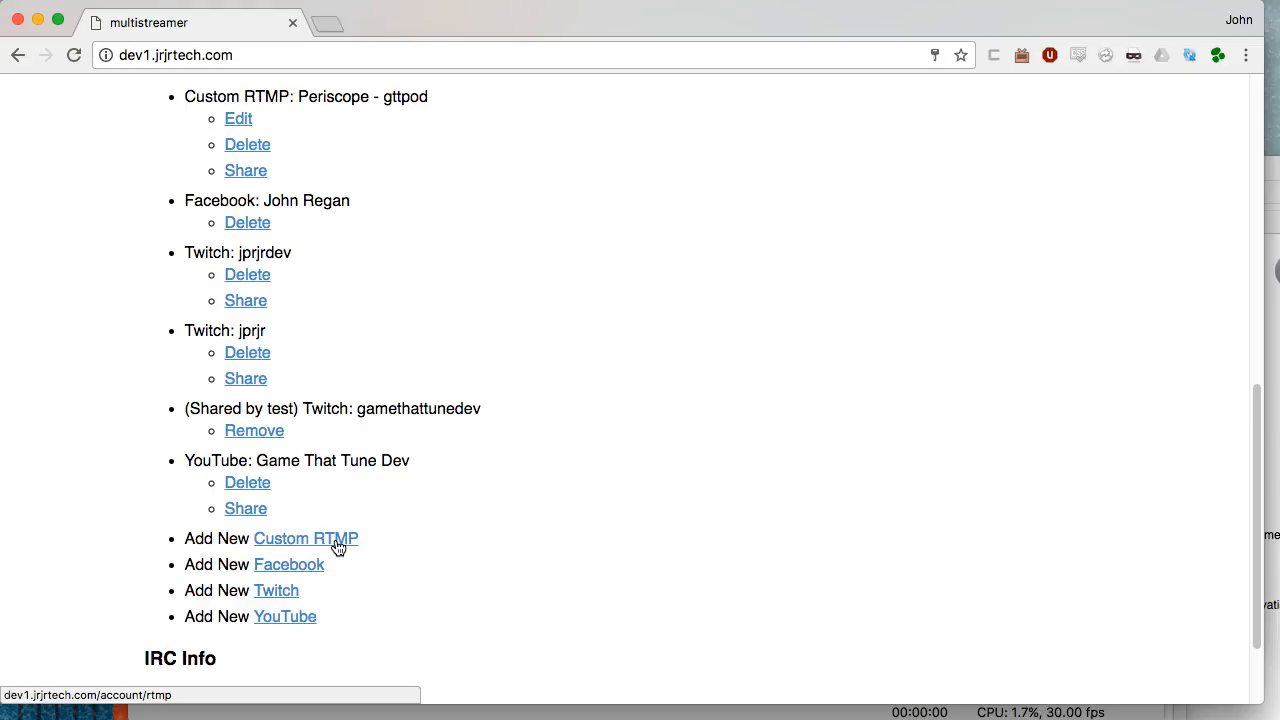
# - Create a new stream named "Facebook Demo" that uses only the Facebook account
pyautogui.scroll(7, 338, 547)
pyautogui.scroll(-2, 338, 547)
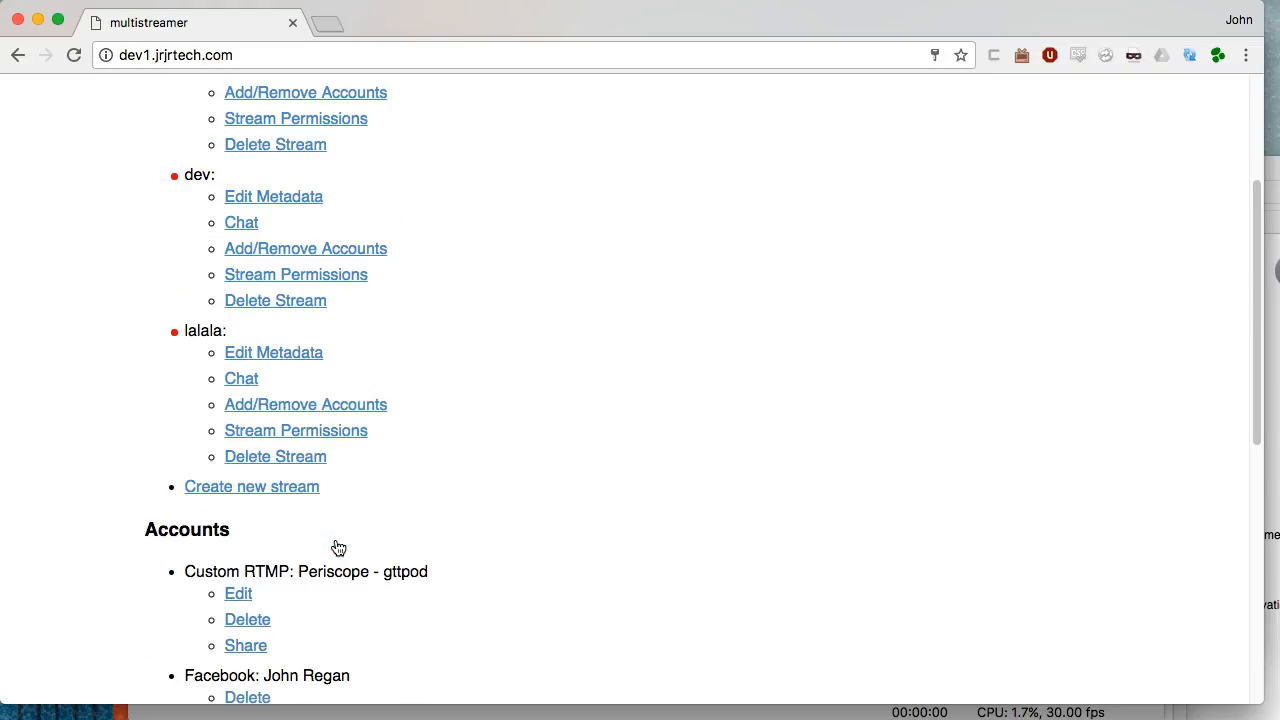
pyautogui.click(266, 486)
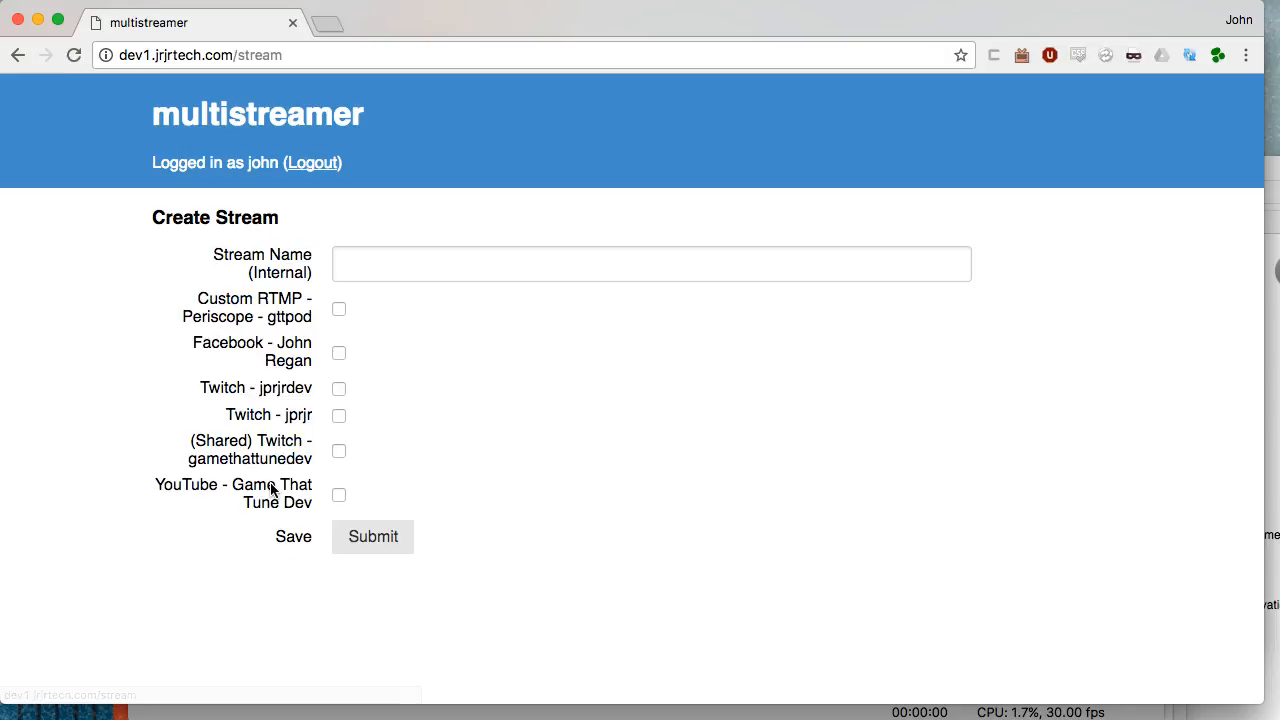
pyautogui.click(445, 273)
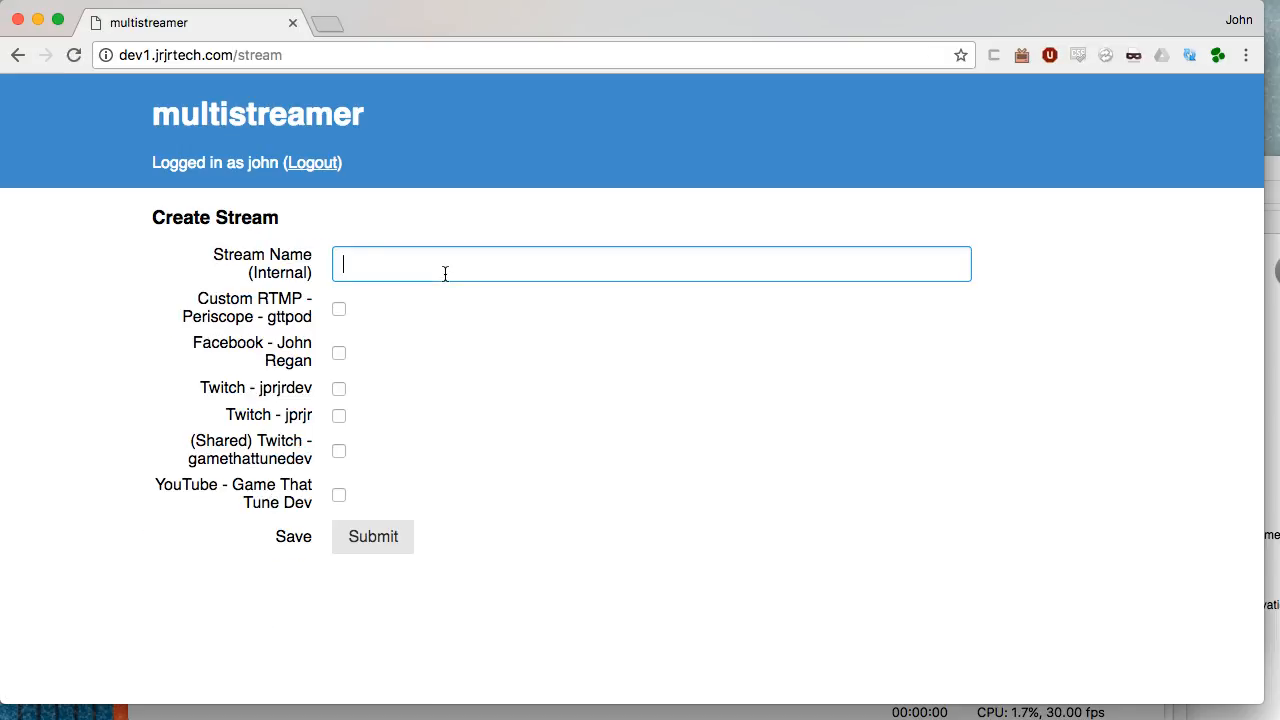
pyautogui.write('Facebook Demo')
pyautogui.click(338, 351)
pyautogui.click(380, 541)
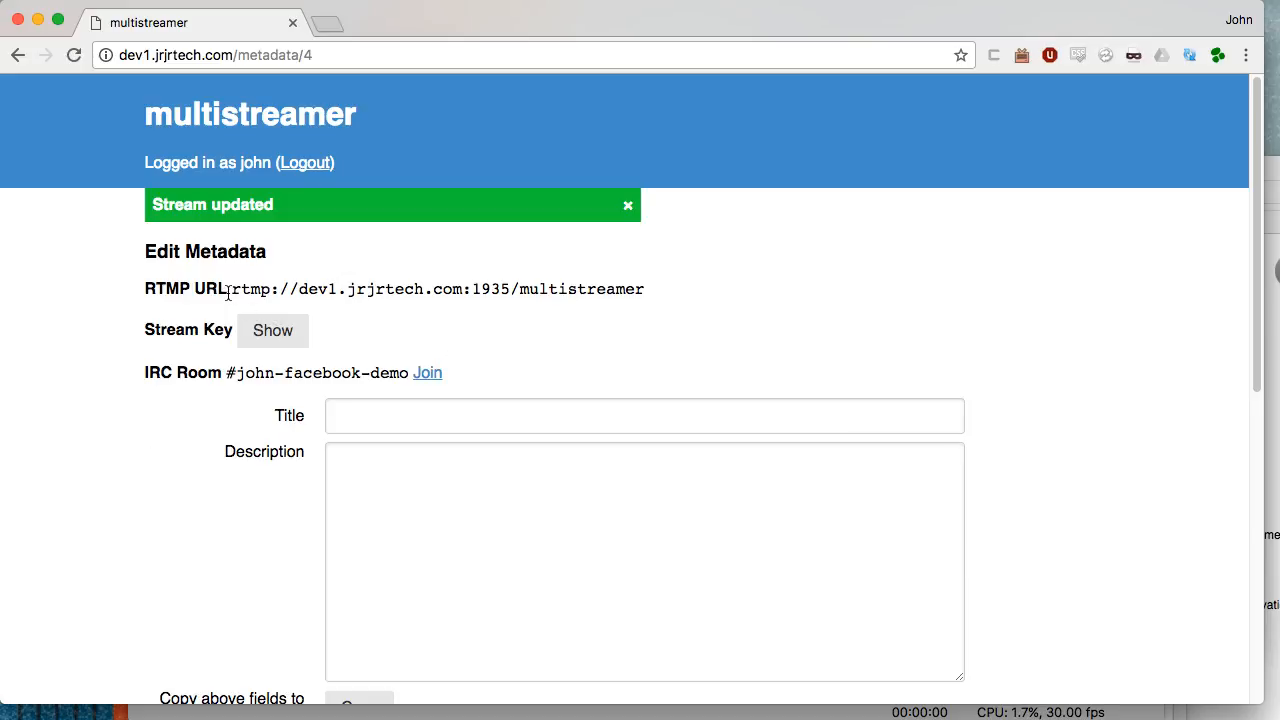
# - Reveal the stream key and review the new stream's RTMP URL and shared Title and Description fields
pyautogui.moveTo(228, 291); pyautogui.dragTo(646, 302)
pyautogui.click(266, 335)
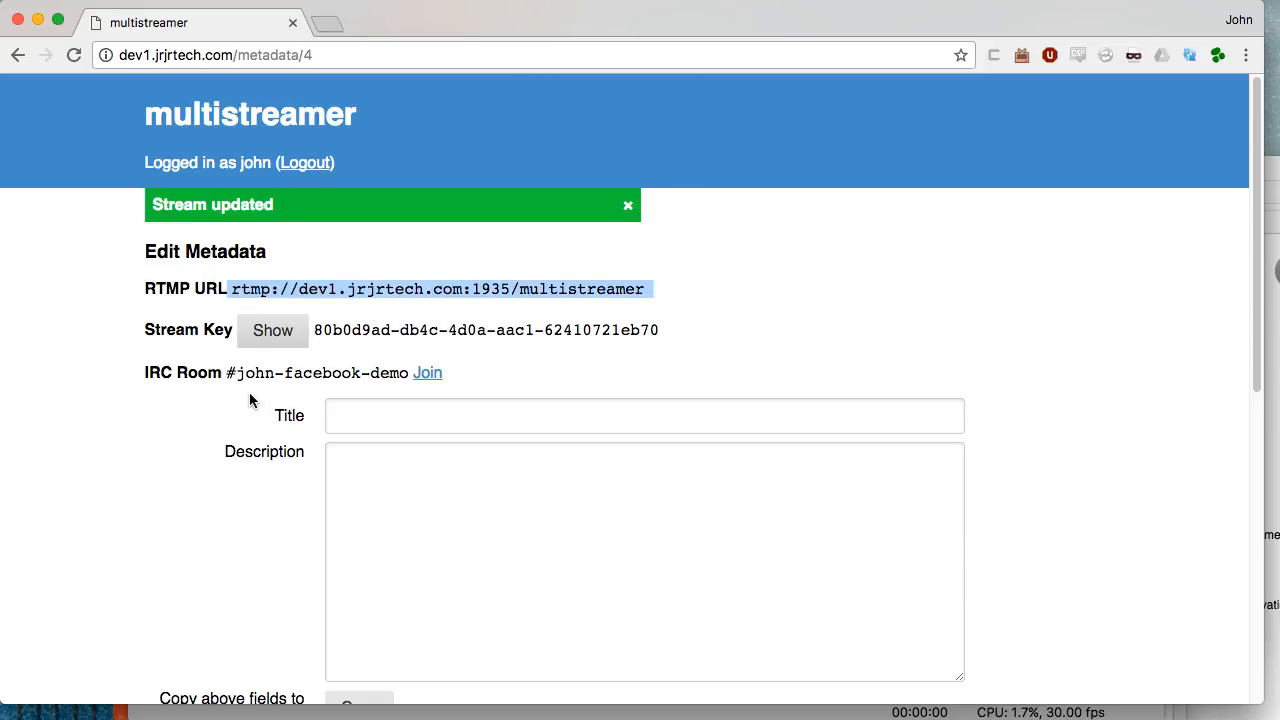
pyautogui.scroll(-3, 249, 400)
pyautogui.scroll(3, 249, 400)
pyautogui.scroll(-5, 249, 400)
pyautogui.scroll(3, 249, 400)
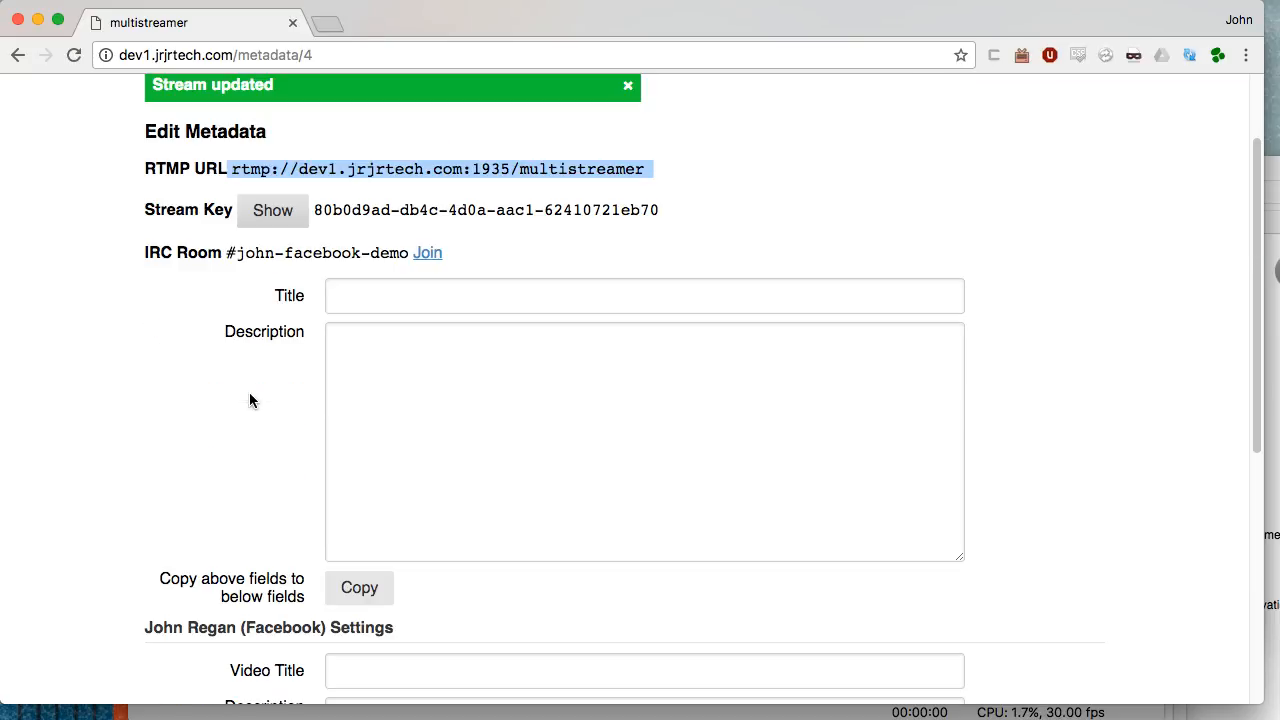
pyautogui.click(428, 294)
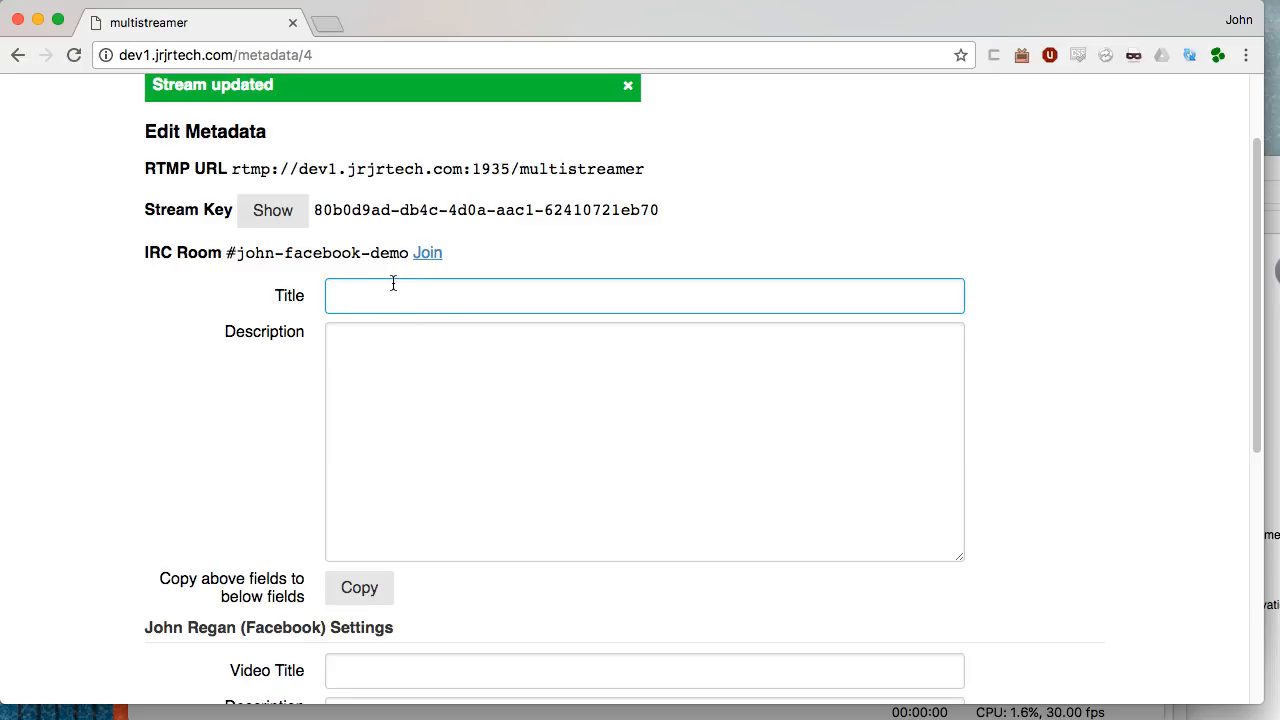
pyautogui.click(362, 382)
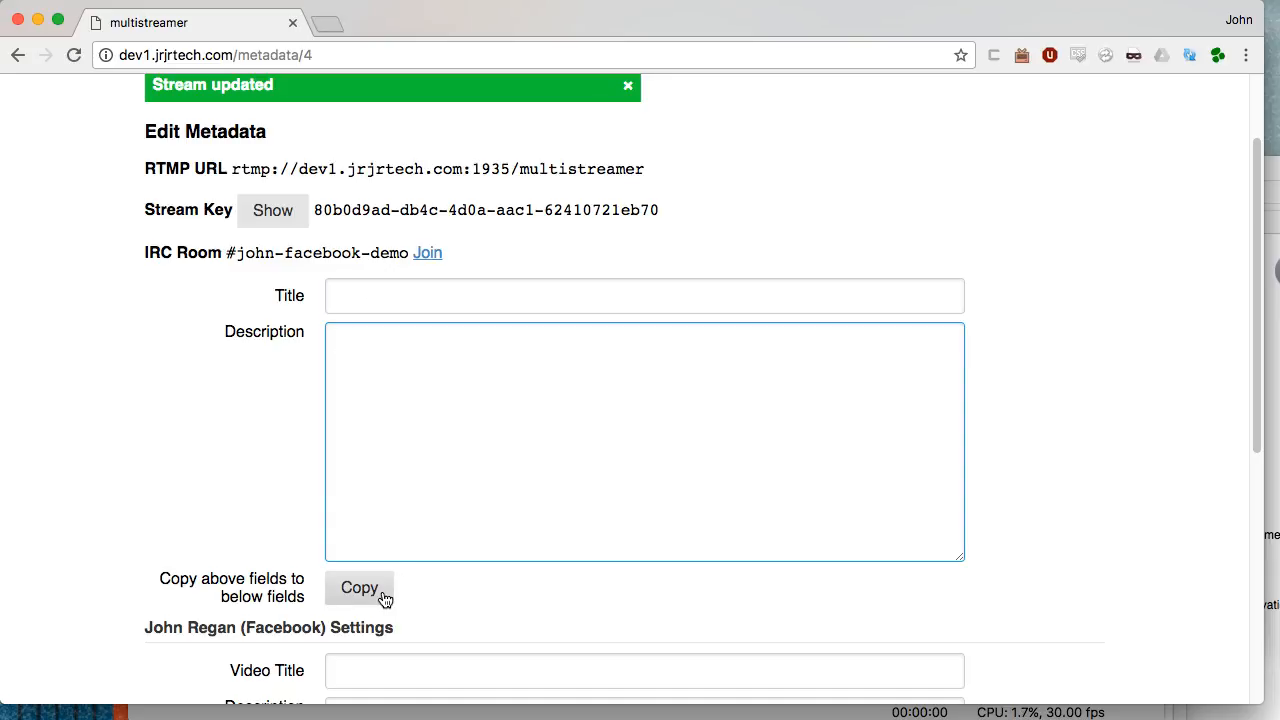
# - Set the video title in the Facebook settings to "Multistreamer Demo"
pyautogui.scroll(-5, 460, 435)
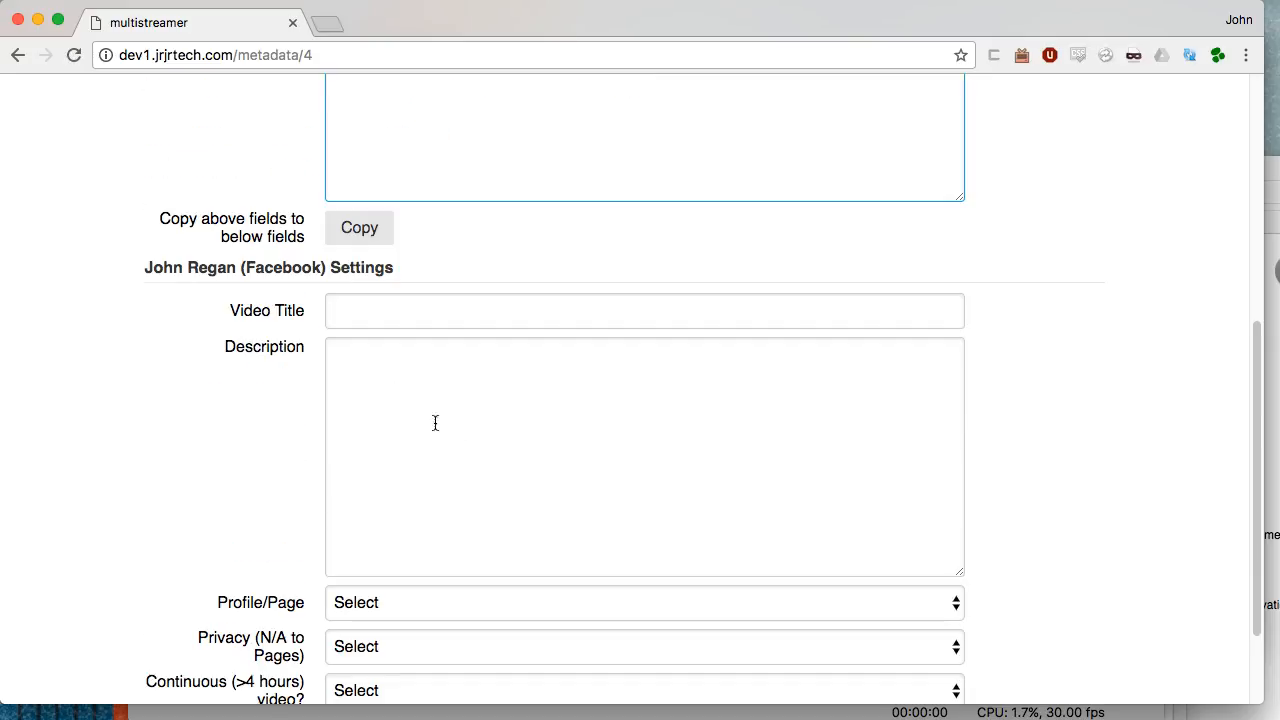
pyautogui.click(378, 313)
pyautogui.write('M')
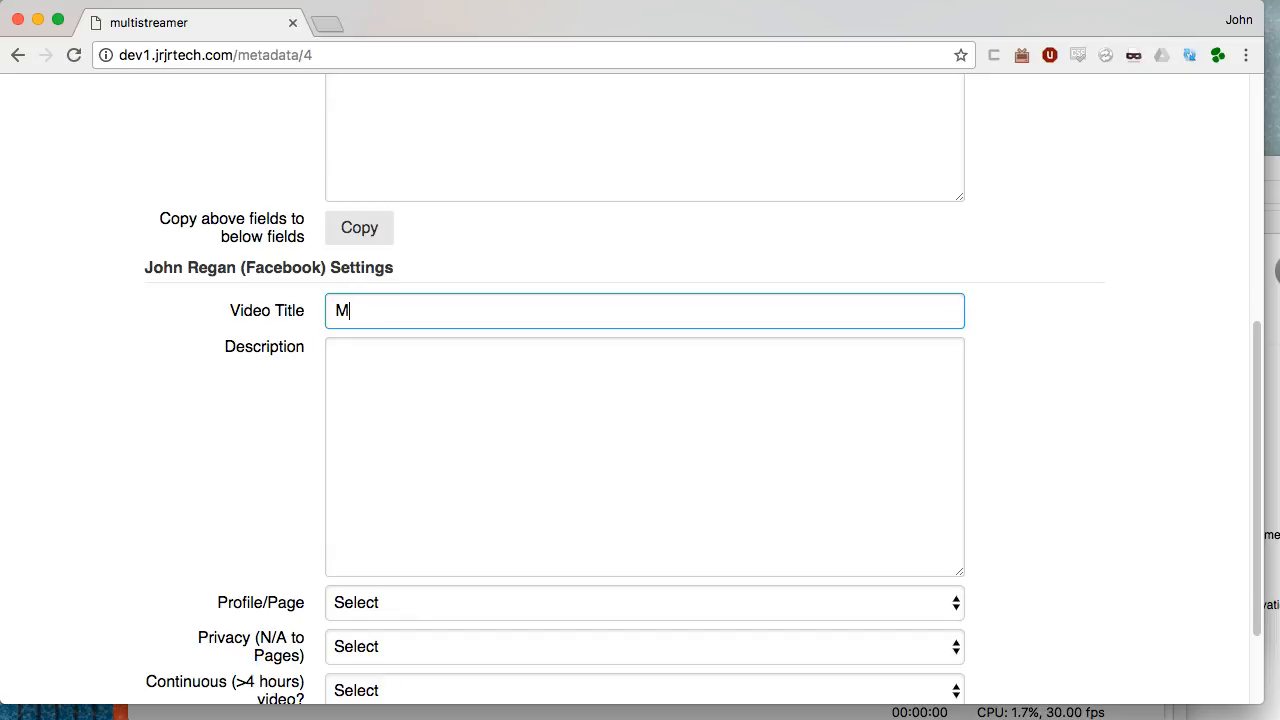
pyautogui.write('ultistreamer Demo')
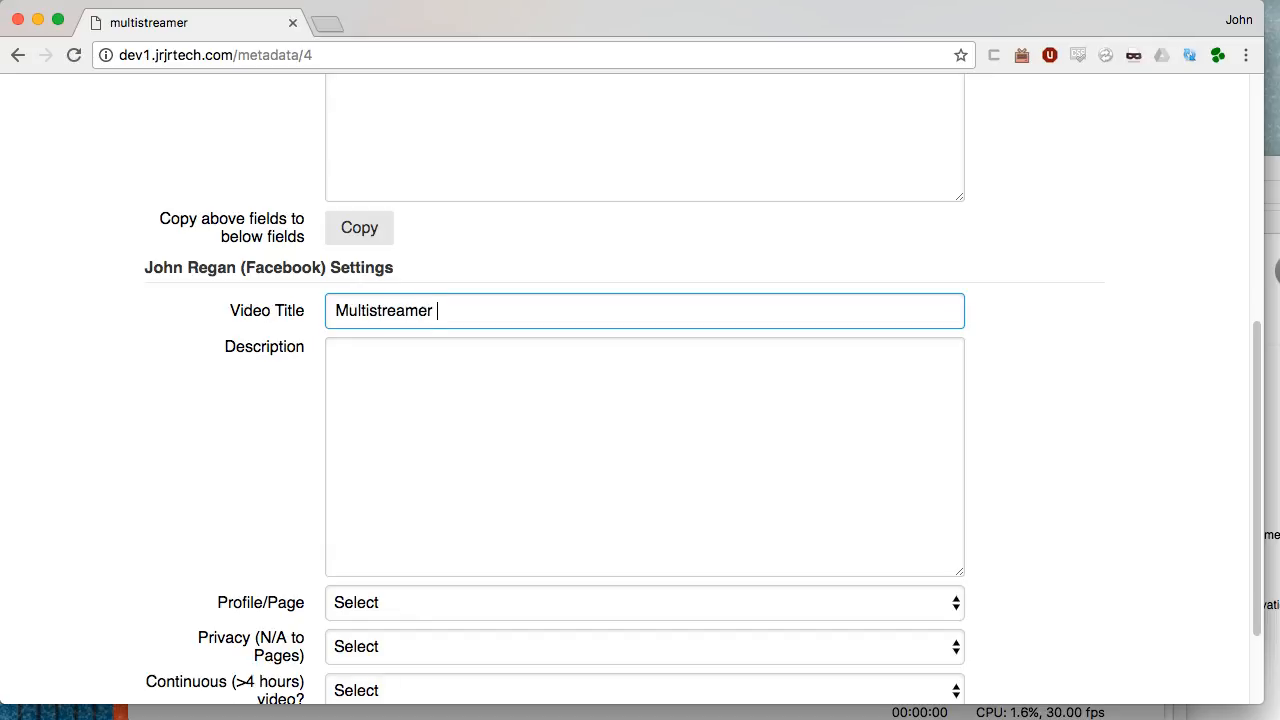
# - Enter "I'm just demoing multistreamer" as the description in the Facebook settings
pyautogui.press('Tab')
pyautogui.write("I'm j")
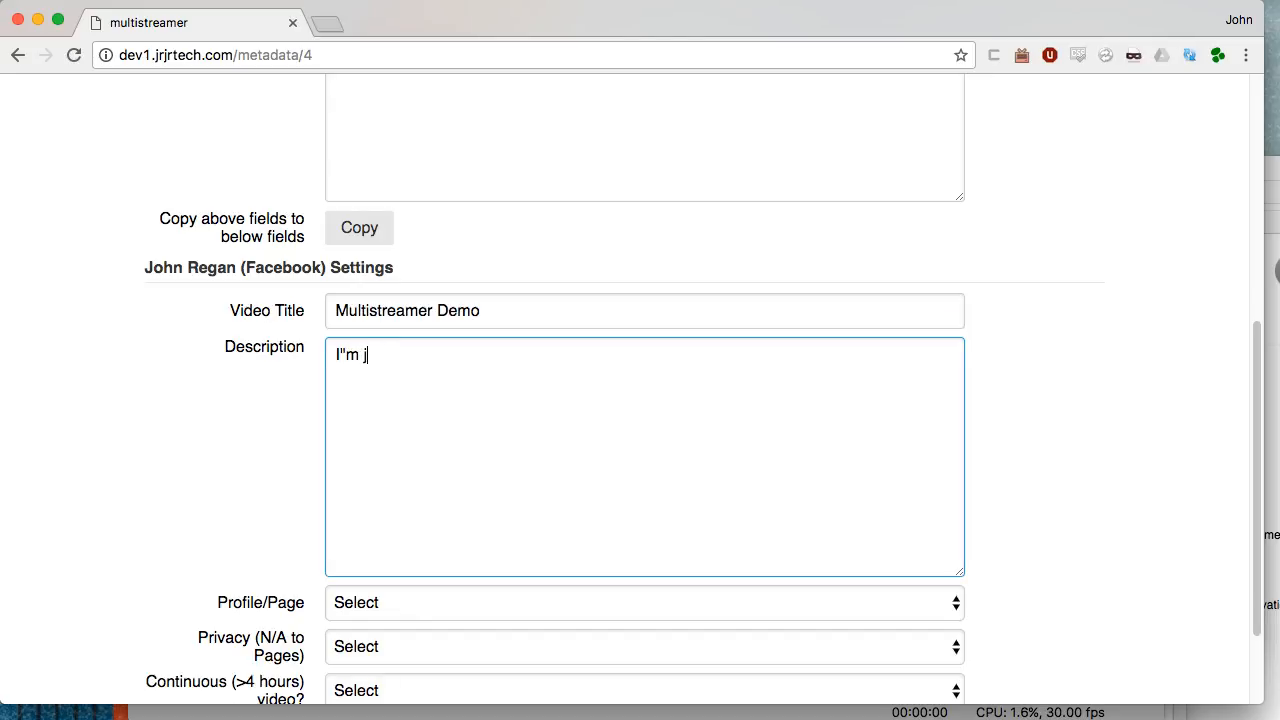
pyautogui.press('BackSpace')
pyautogui.press('BackSpace')
pyautogui.press('BackSpace')
pyautogui.press('BackSpace')
pyautogui.write("'m just demoing multistreamer")
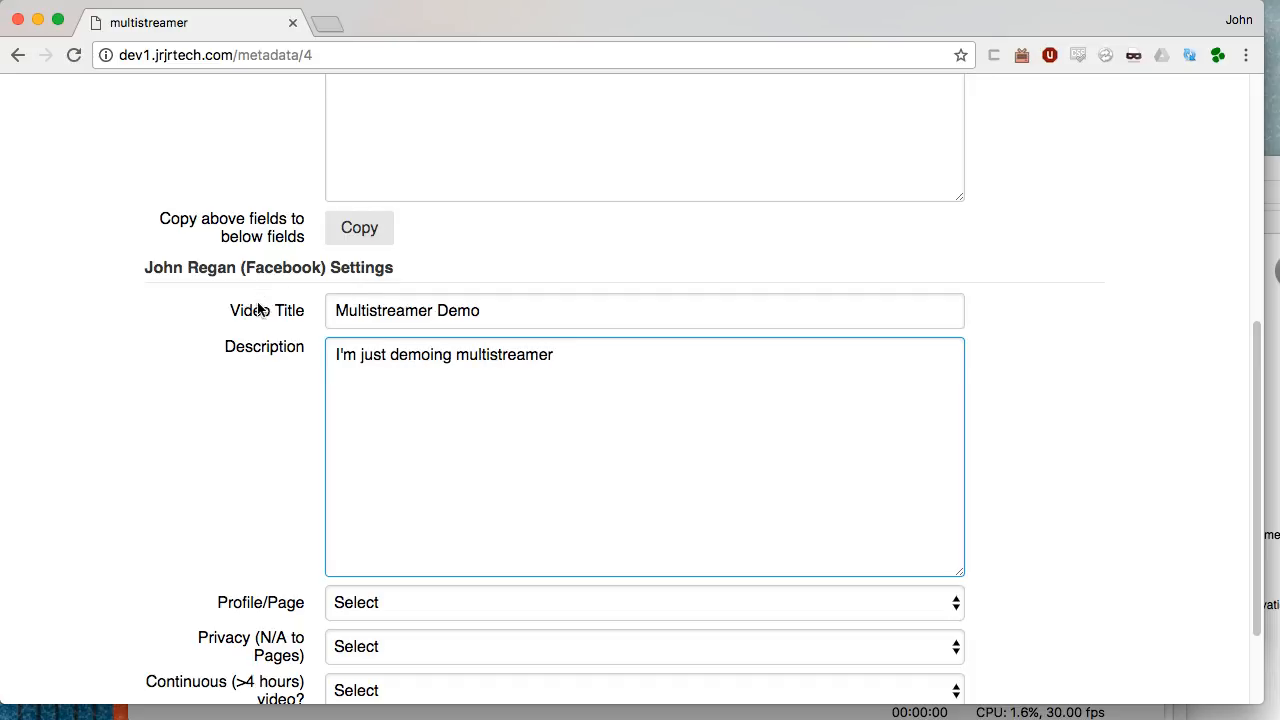
# - Choose "Game That Tune - Dev/Test Page (Page)" as the Facebook profile/page to stream to
pyautogui.scroll(-3, 255, 310)
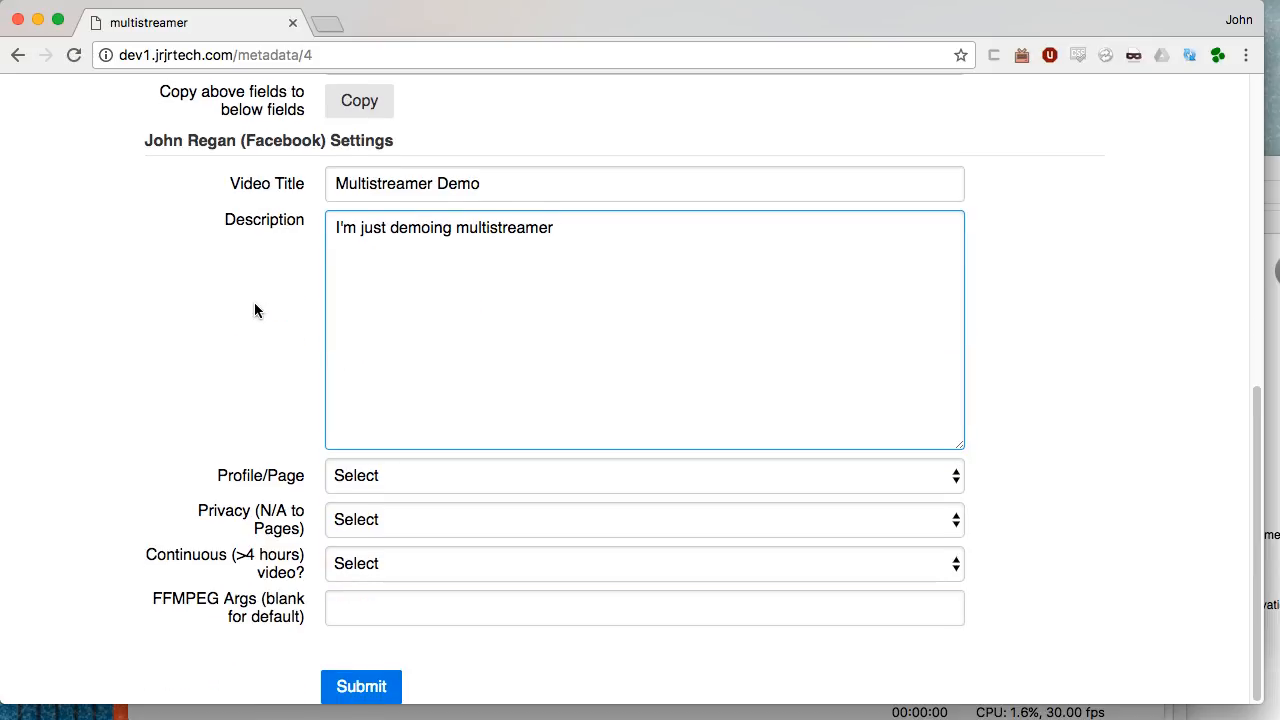
pyautogui.click(425, 480)
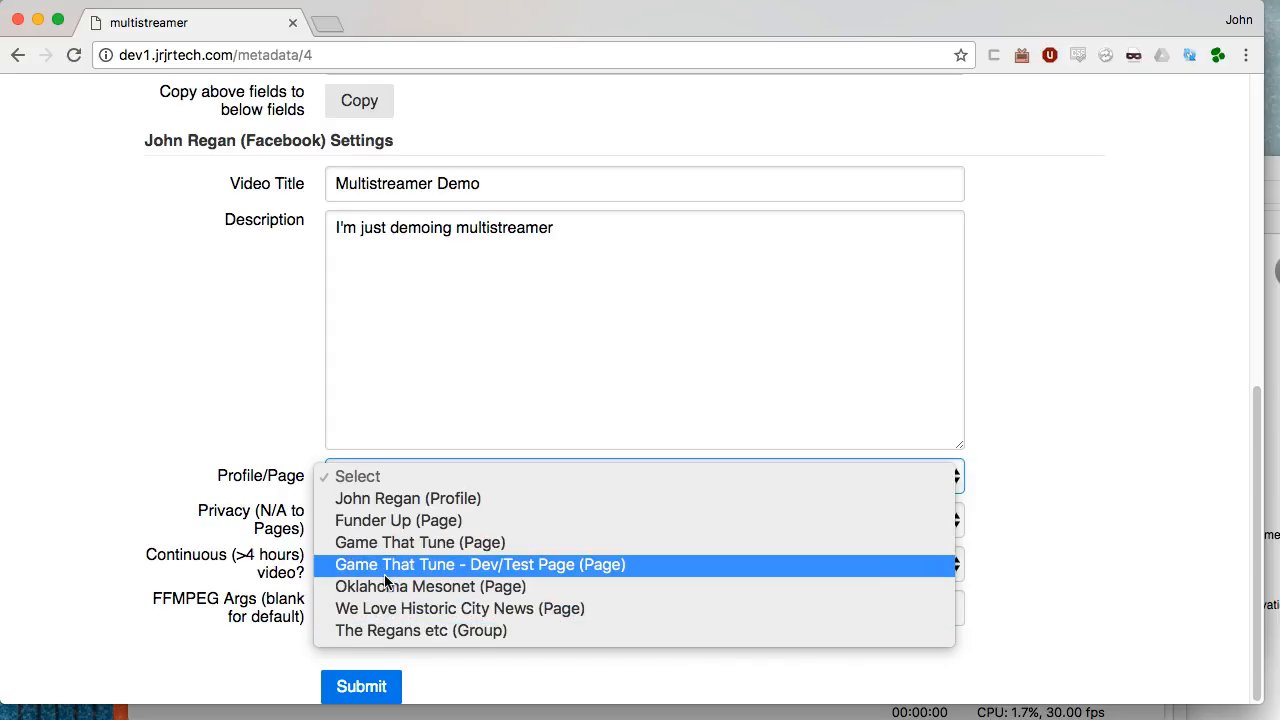
pyautogui.click(362, 500)
pyautogui.click(360, 482)
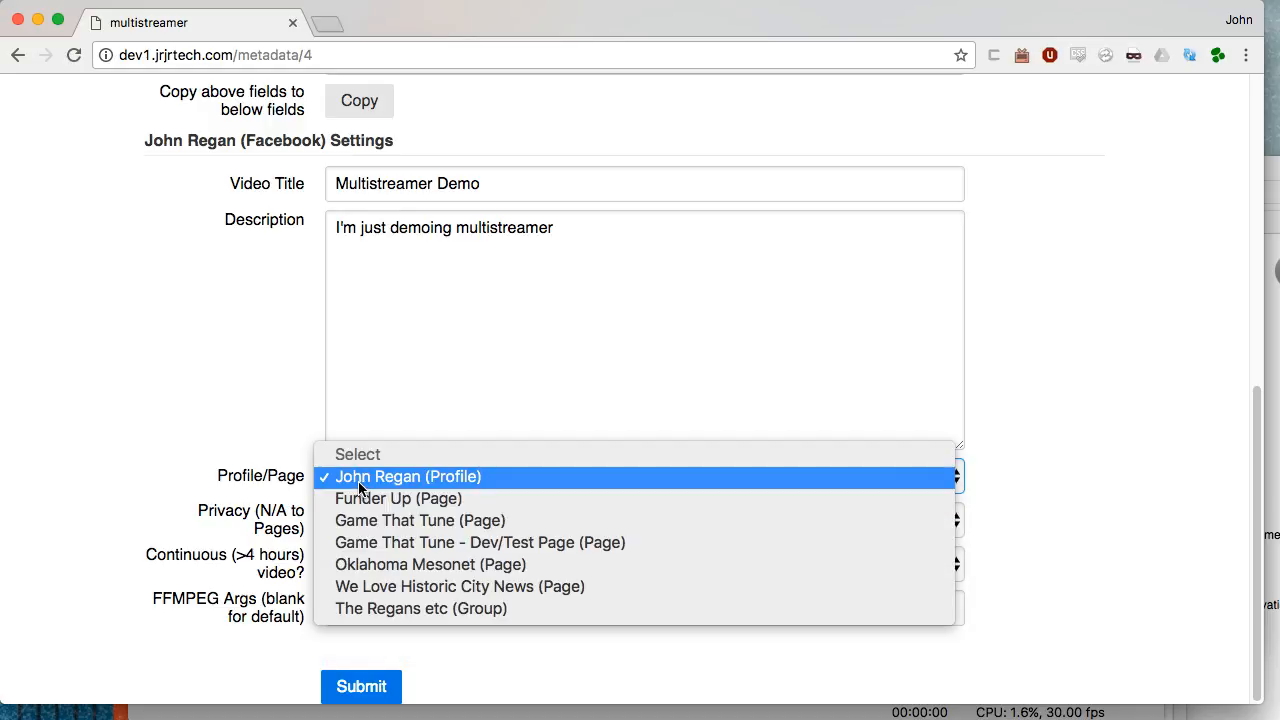
pyautogui.click(489, 551)
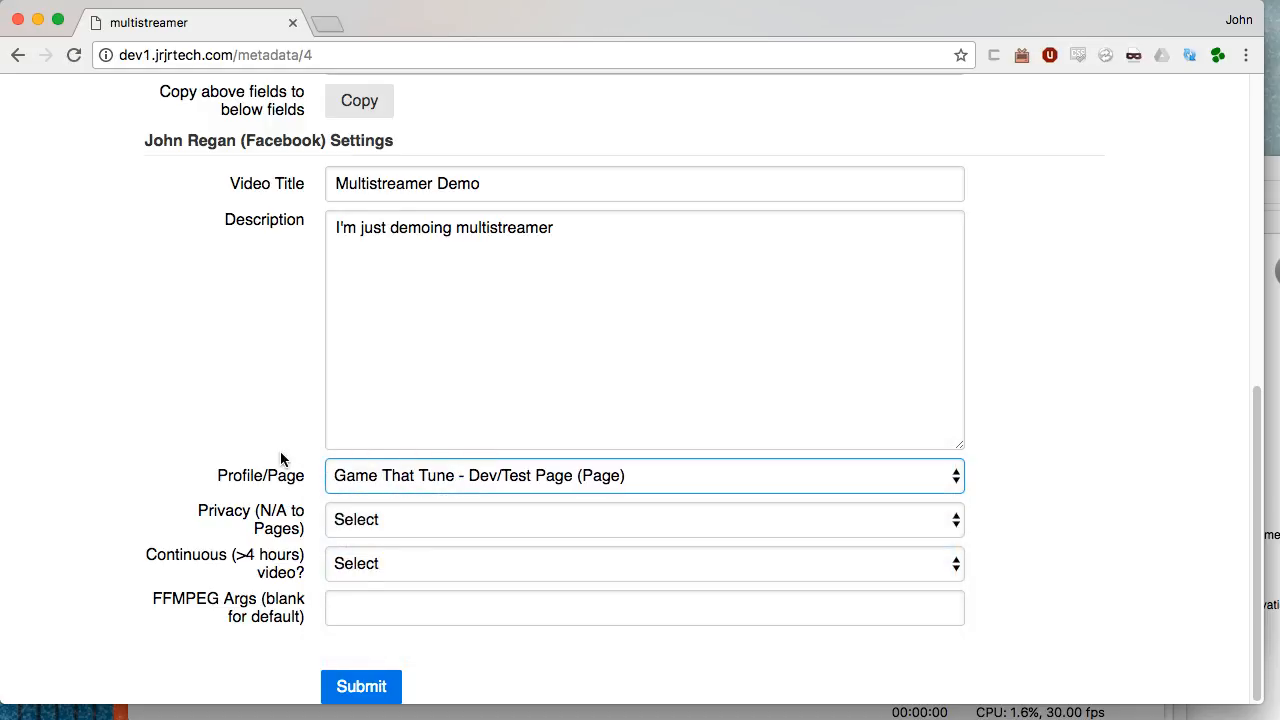
# - Set the Facebook video's privacy to Friends of Friends and its continuous (>4 hours) video option to No
pyautogui.click(376, 520)
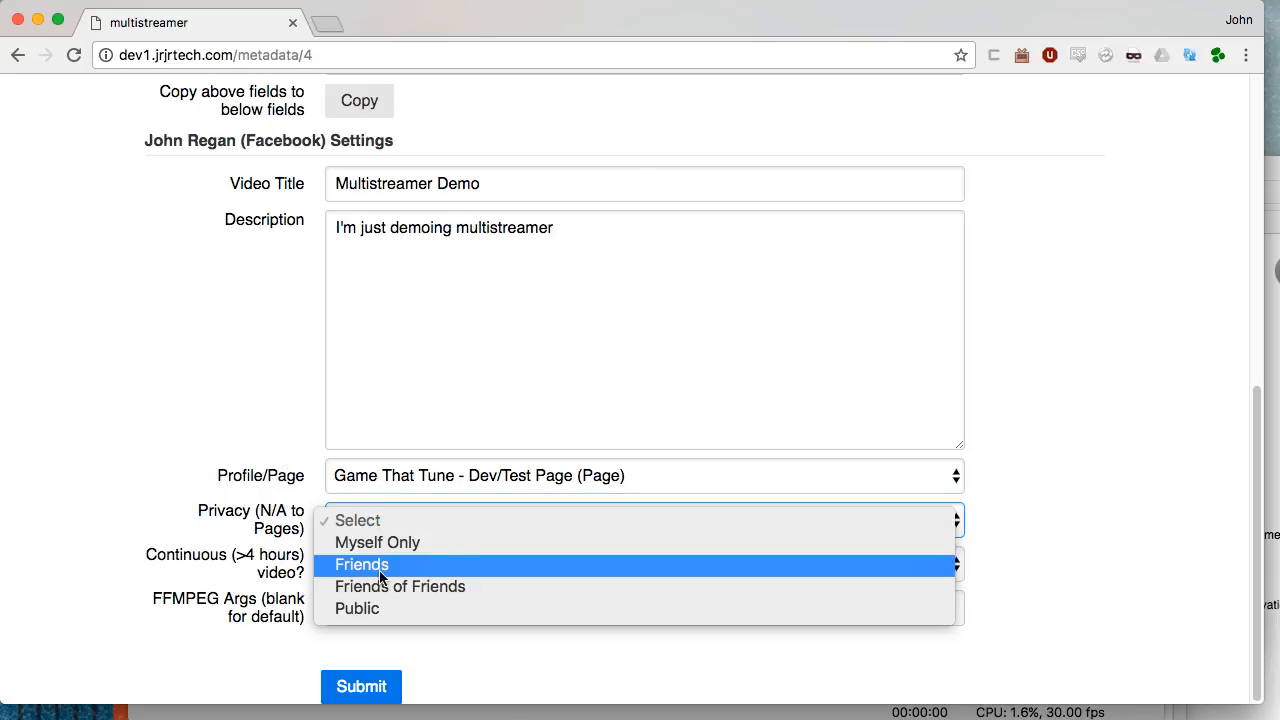
pyautogui.click(381, 588)
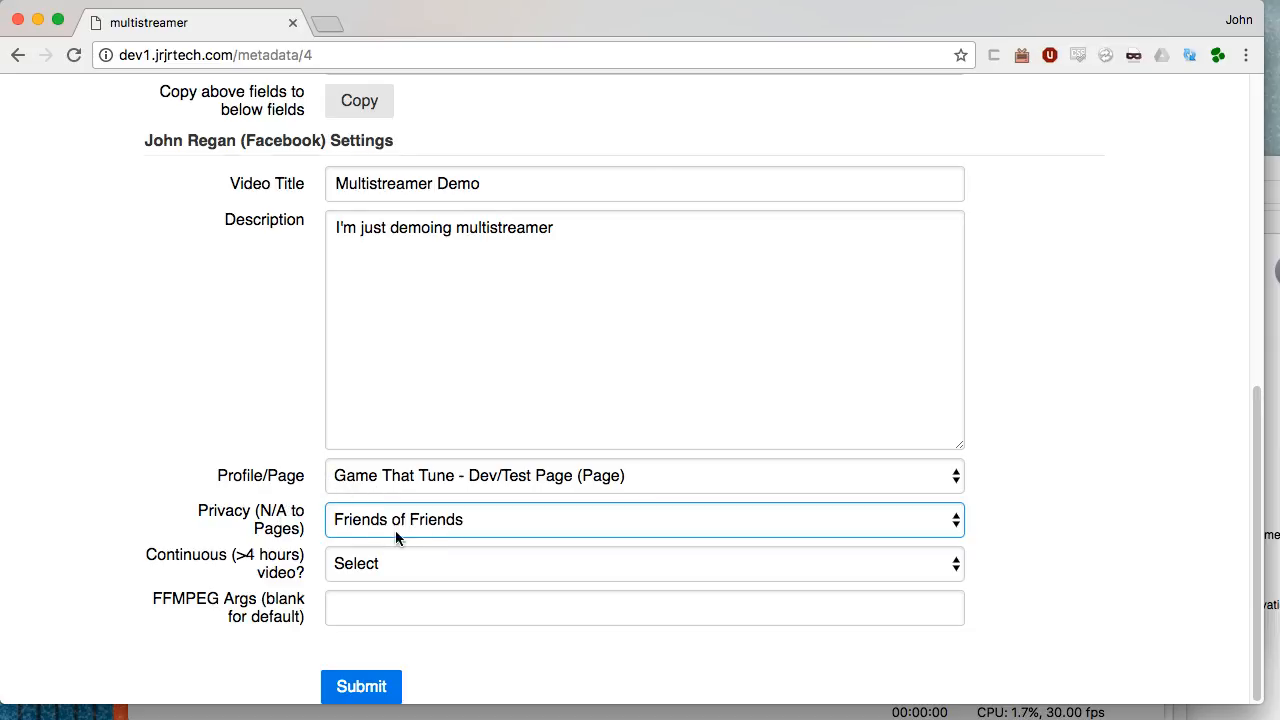
pyautogui.click(428, 529)
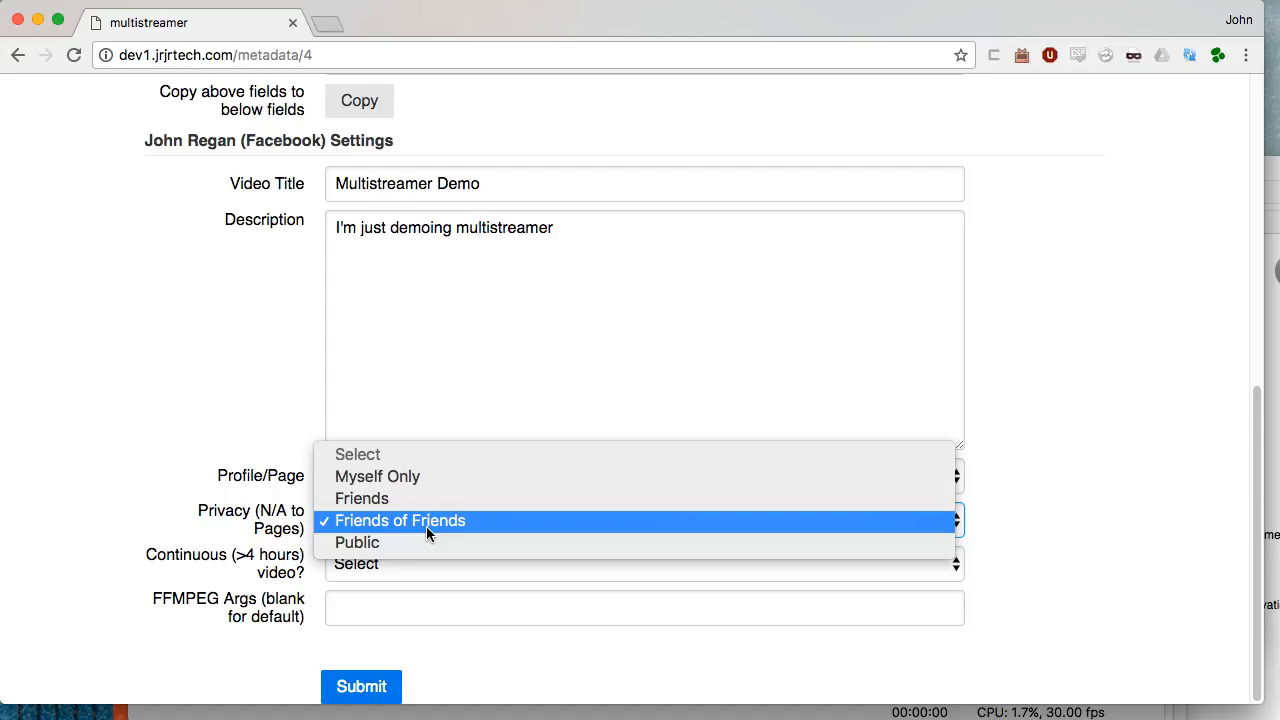
pyautogui.click(403, 520)
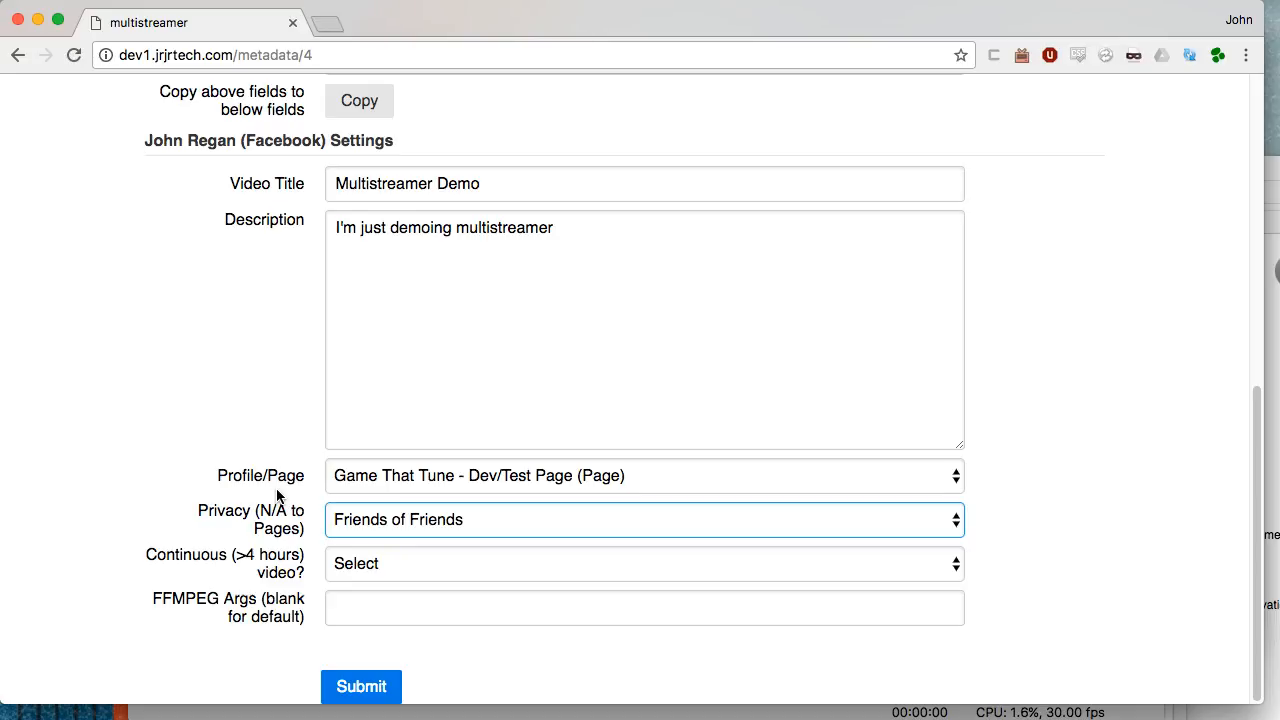
pyautogui.click(380, 530)
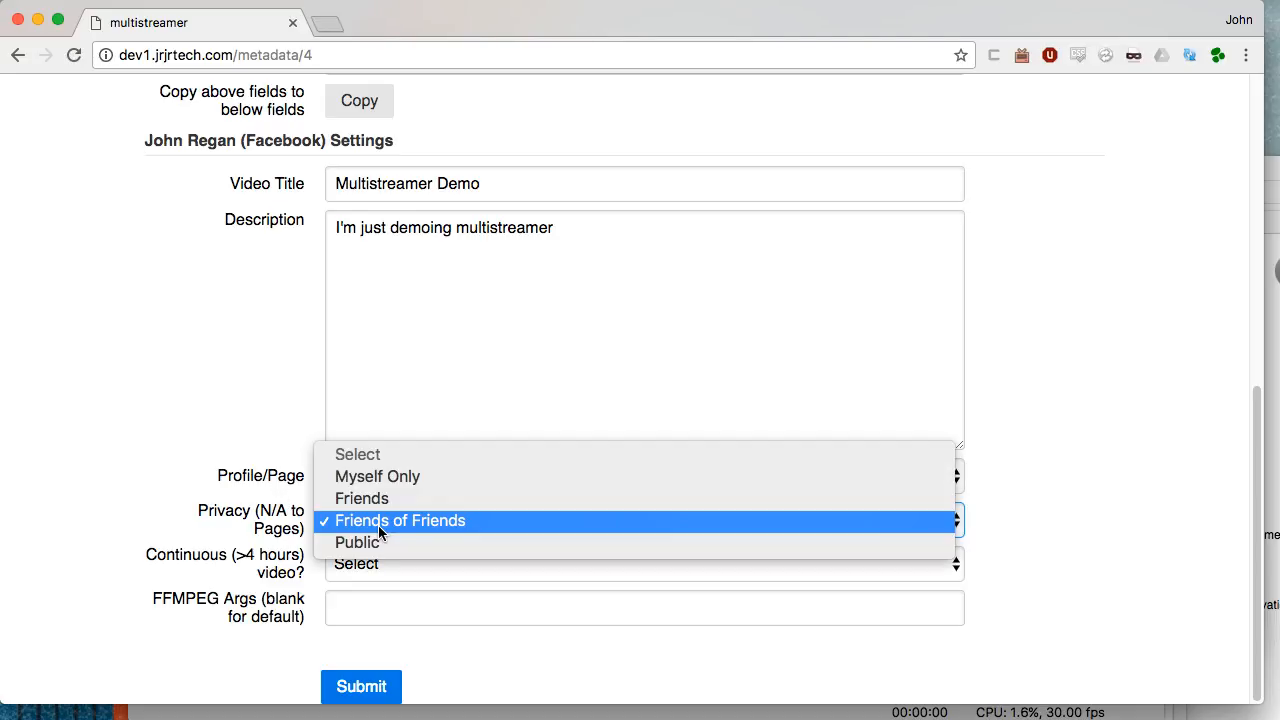
pyautogui.click(378, 525)
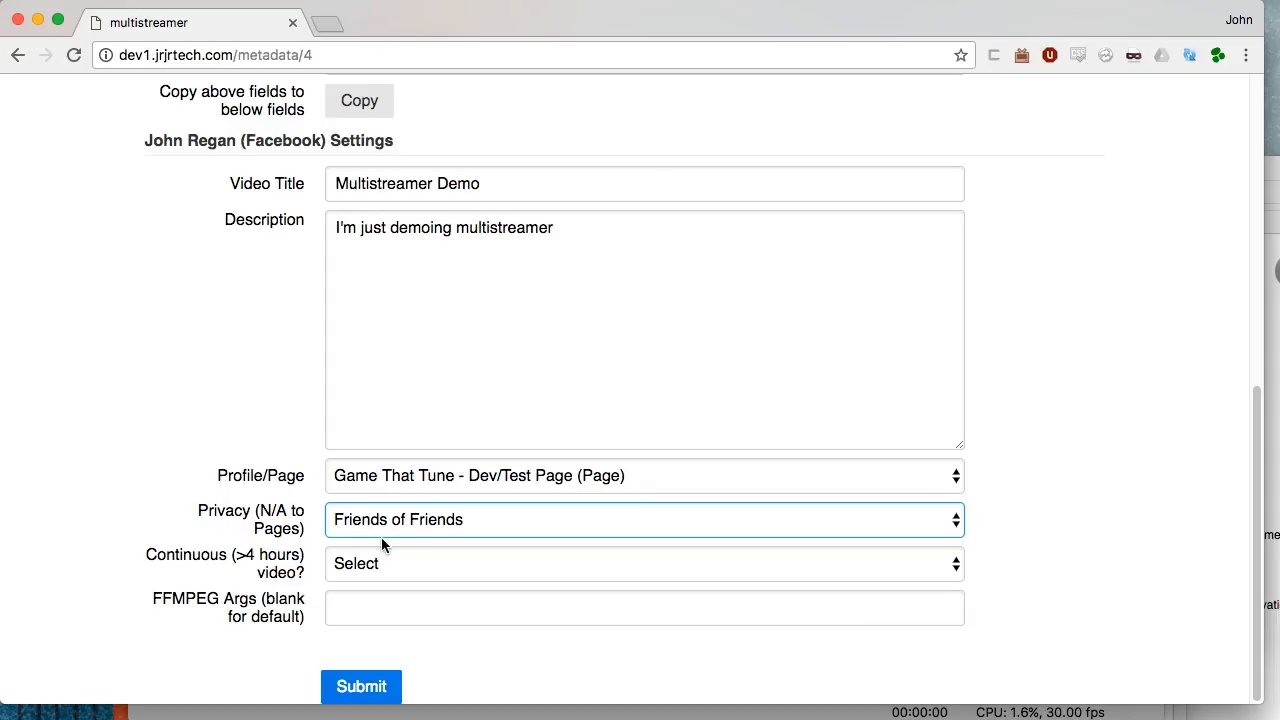
pyautogui.click(385, 548)
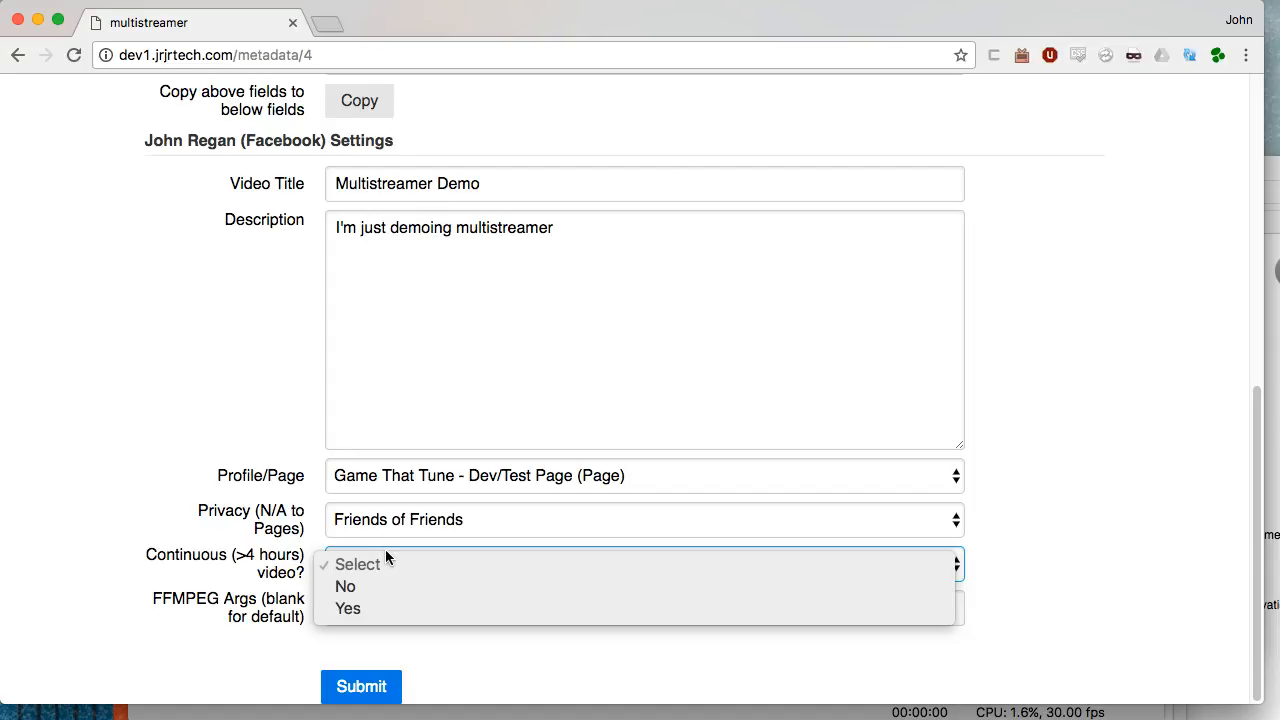
pyautogui.click(388, 586)
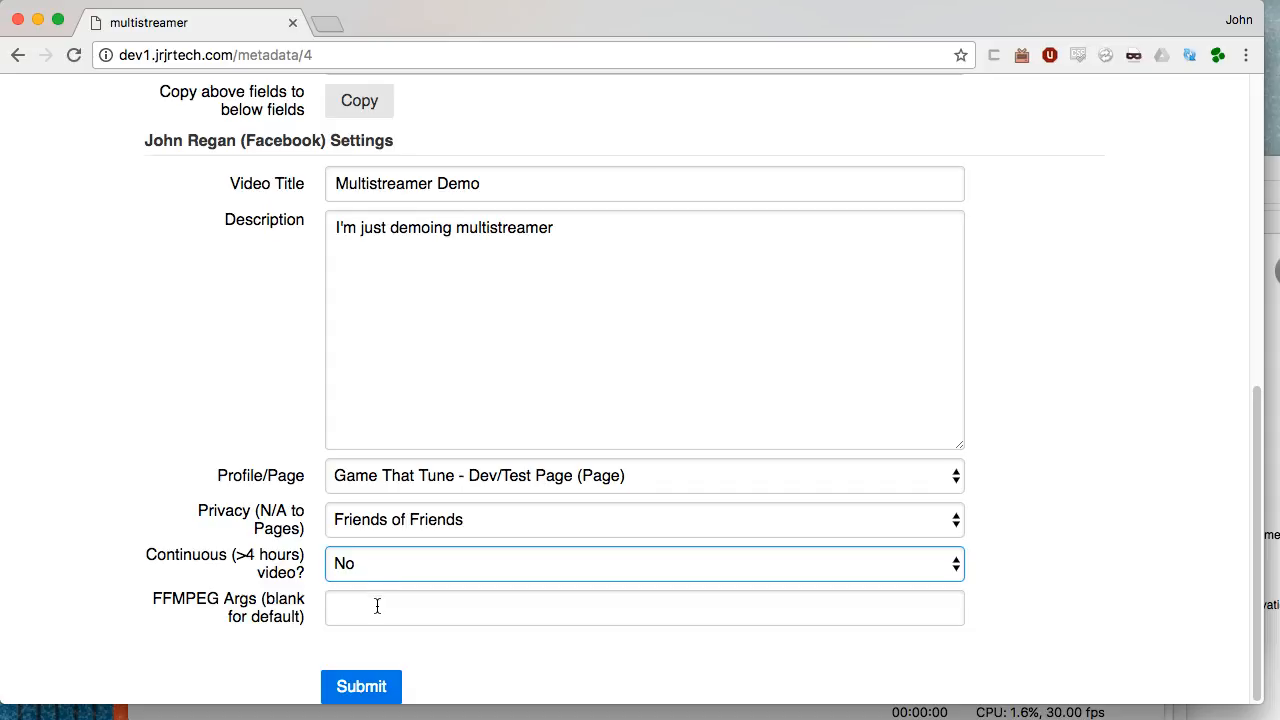
# - Submit the Facebook Demo stream's metadata and look over the saved Facebook settings
pyautogui.click(360, 686)
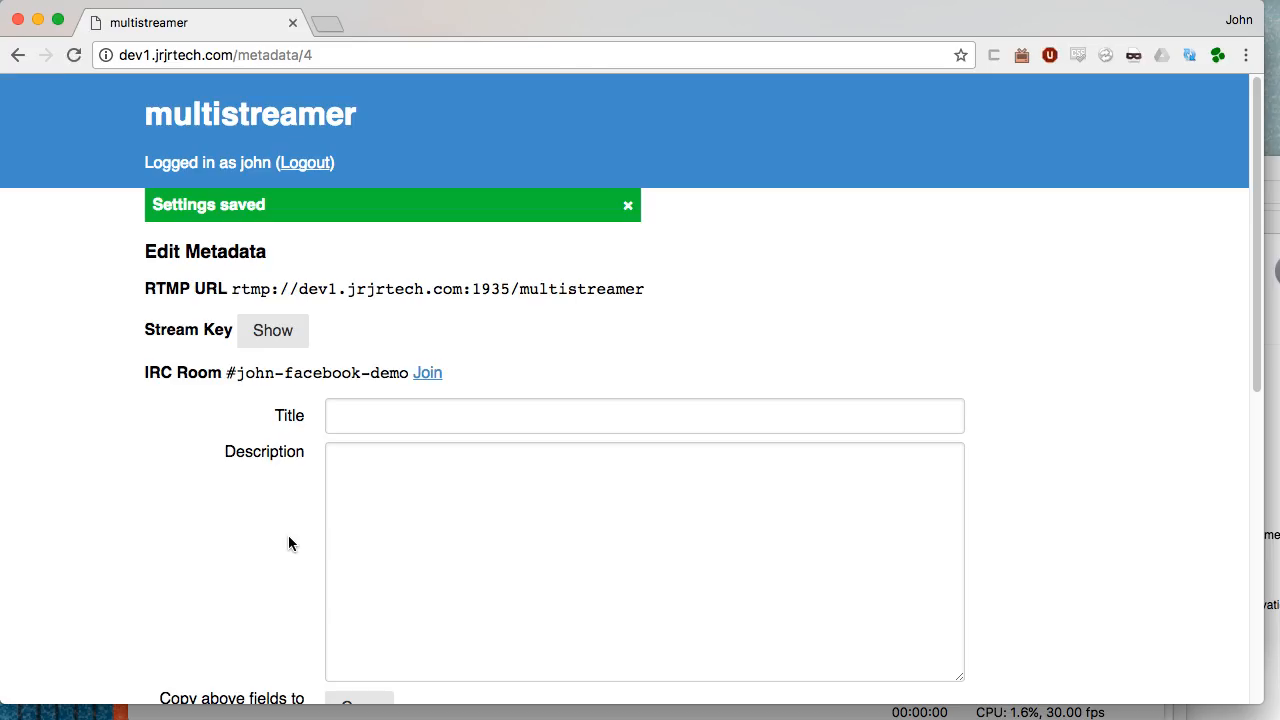
pyautogui.scroll(-10, 288, 543)
pyautogui.scroll(10, 288, 543)
pyautogui.scroll(-10, 478, 250)
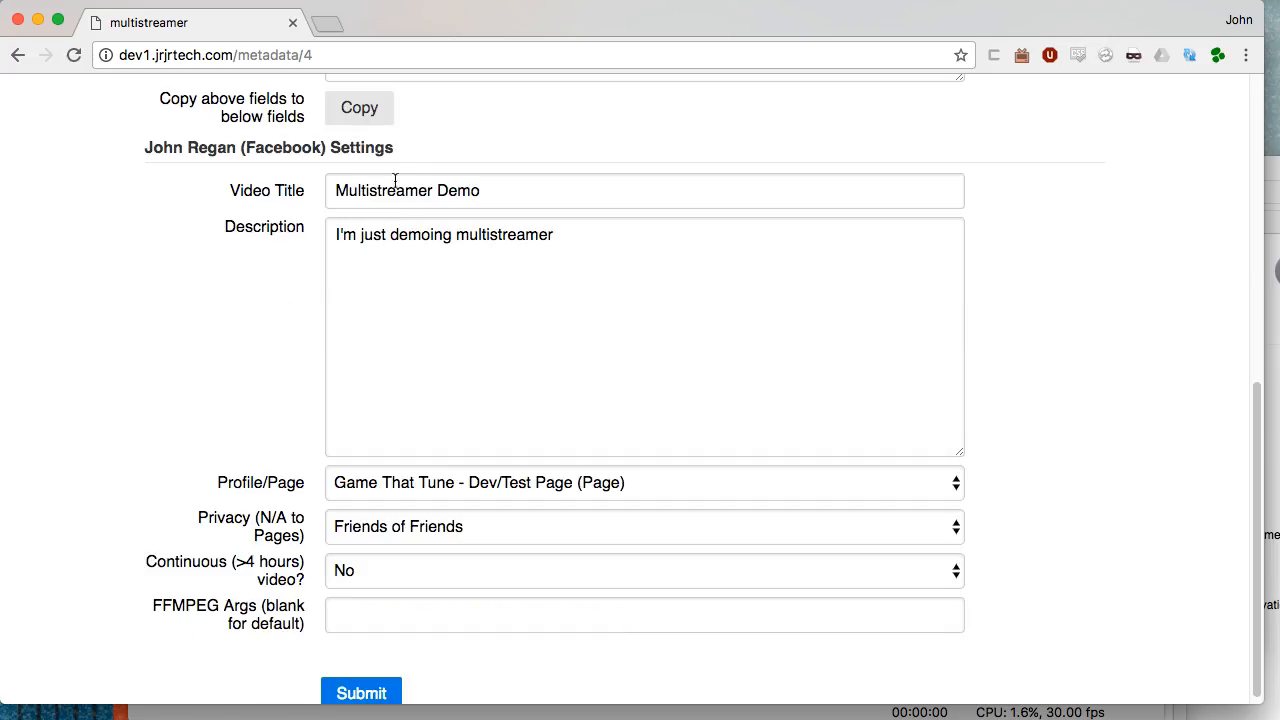
pyautogui.scroll(10, 161, 375)
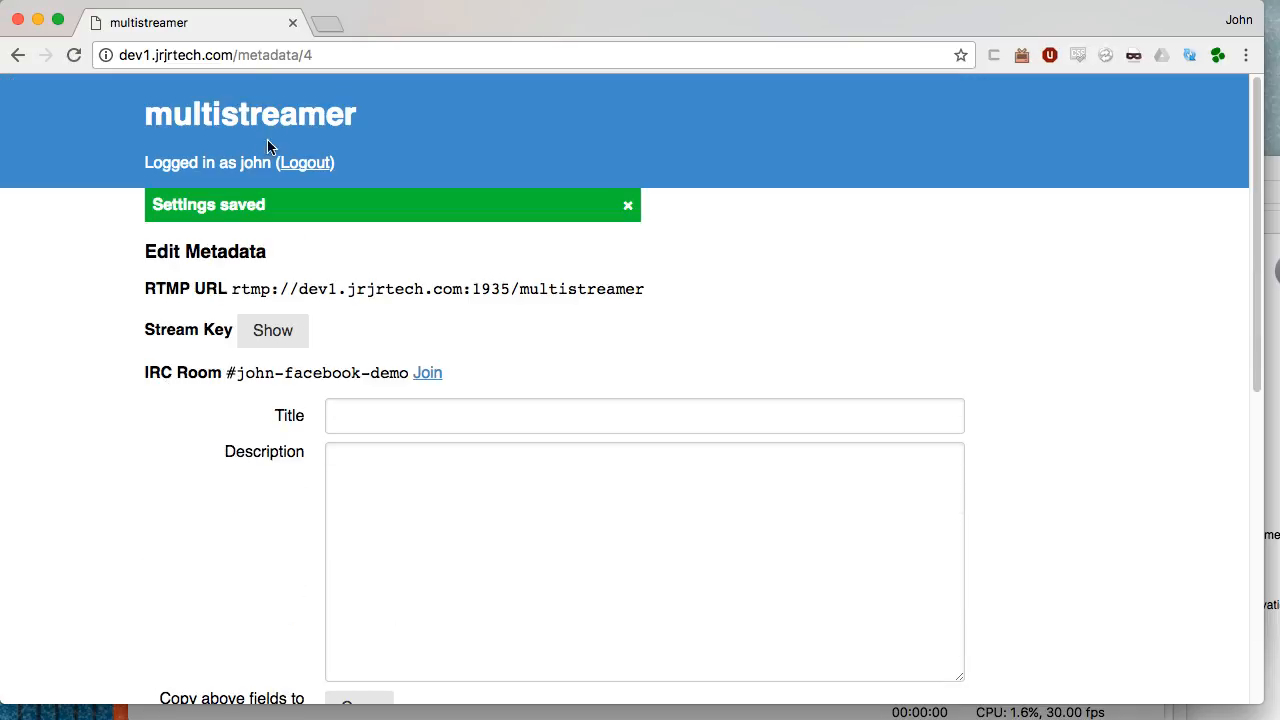
# - Review the stream list, then check the Facebook Demo stream's metadata and its selected accounts
pyautogui.click(245, 118)
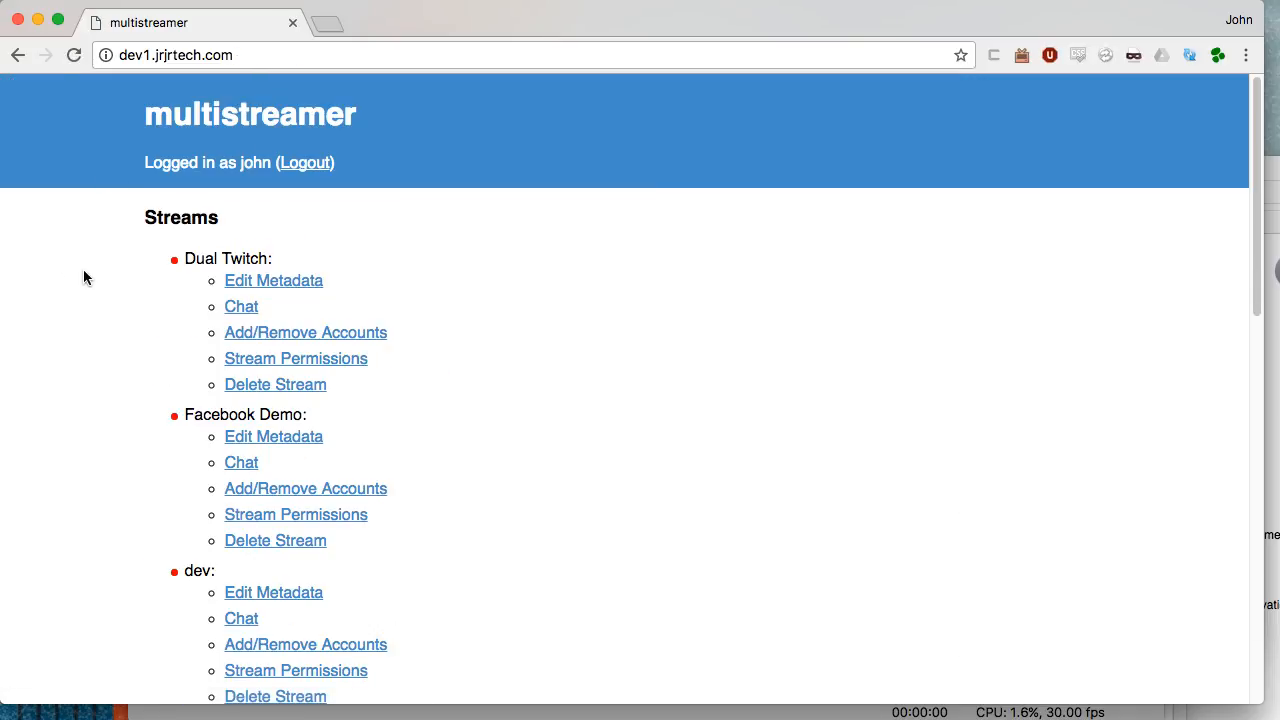
pyautogui.scroll(-4, 84, 278)
pyautogui.scroll(4, 86, 280)
pyautogui.scroll(-3, 463, 372)
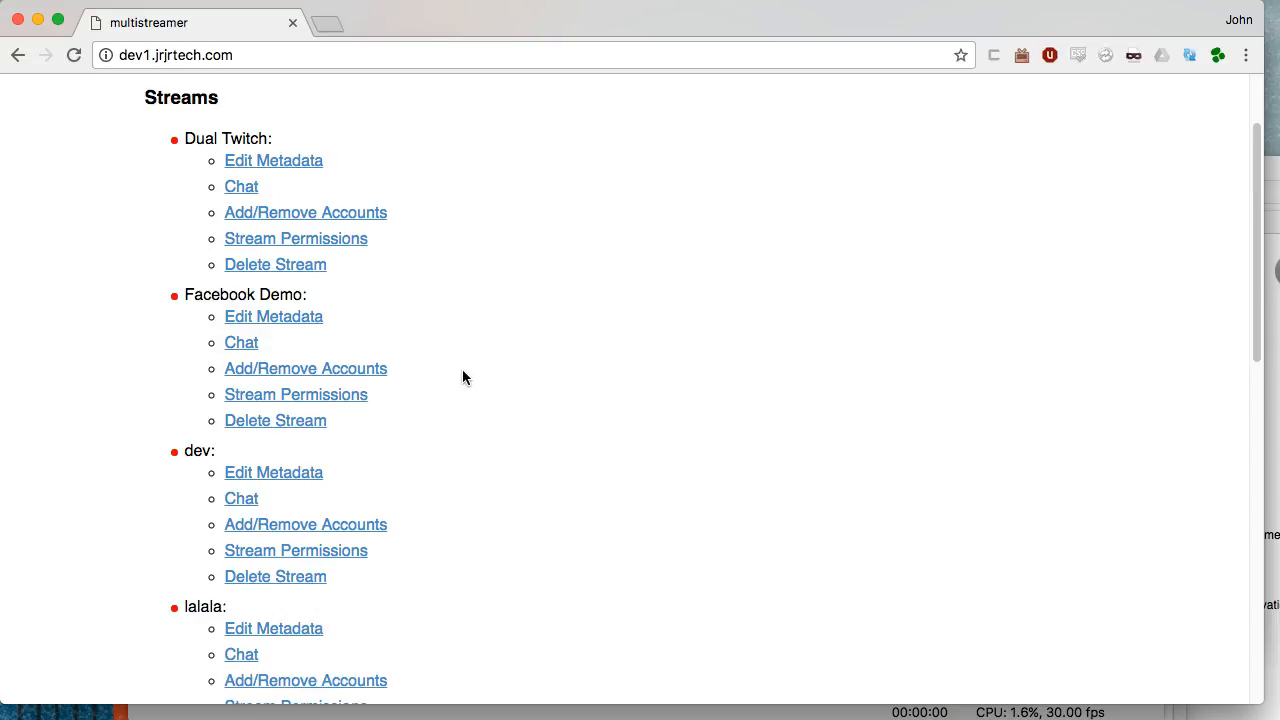
pyautogui.click(243, 322)
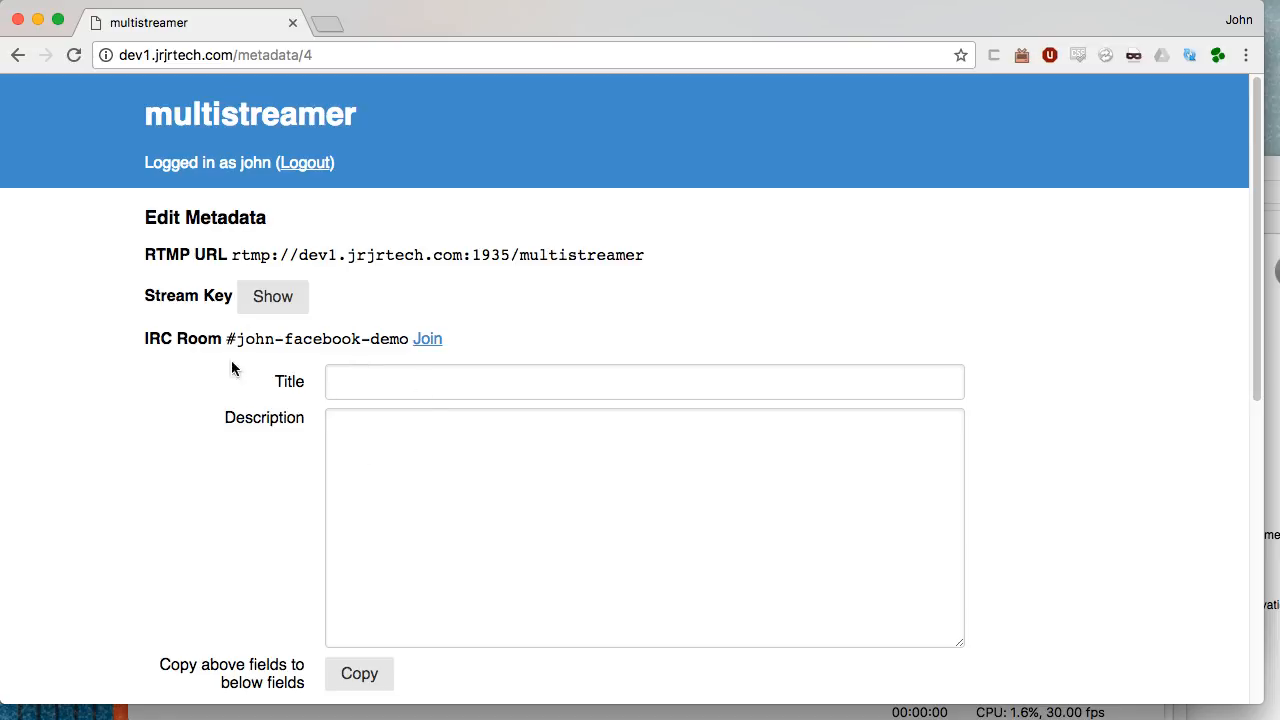
pyautogui.scroll(-10, 354, 420)
pyautogui.scroll(10, 354, 420)
pyautogui.click(215, 114)
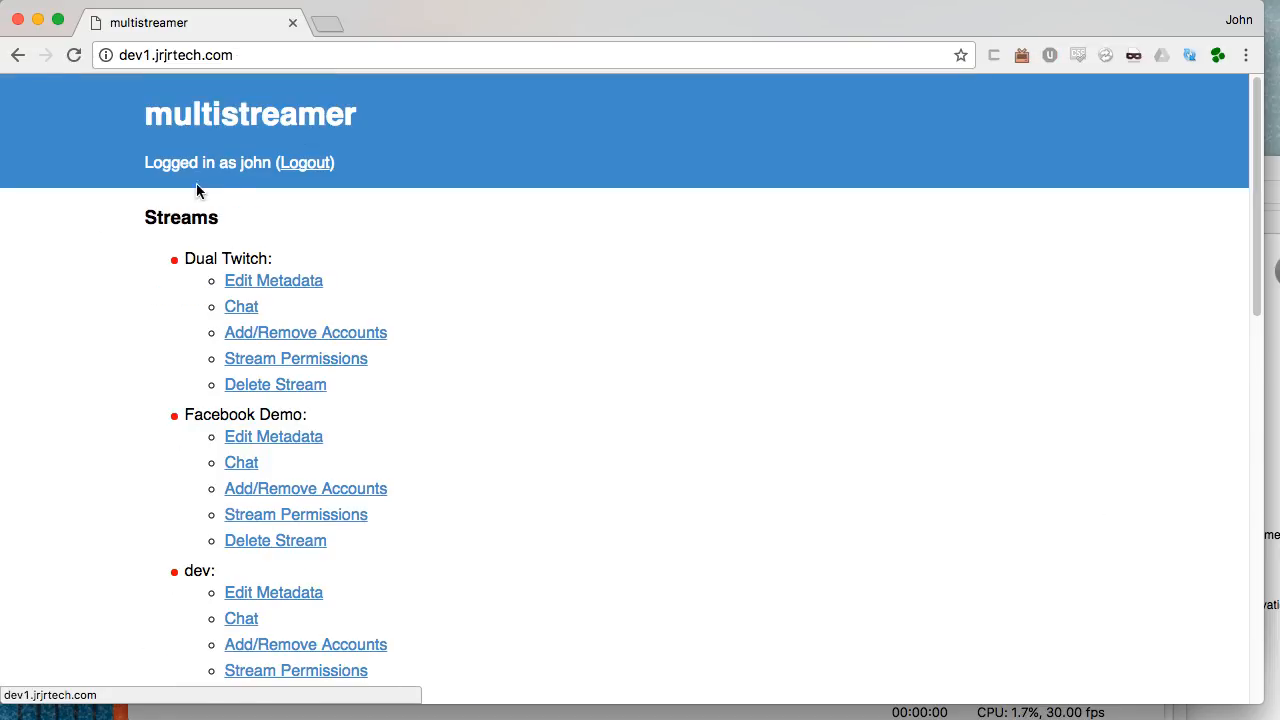
pyautogui.click(251, 496)
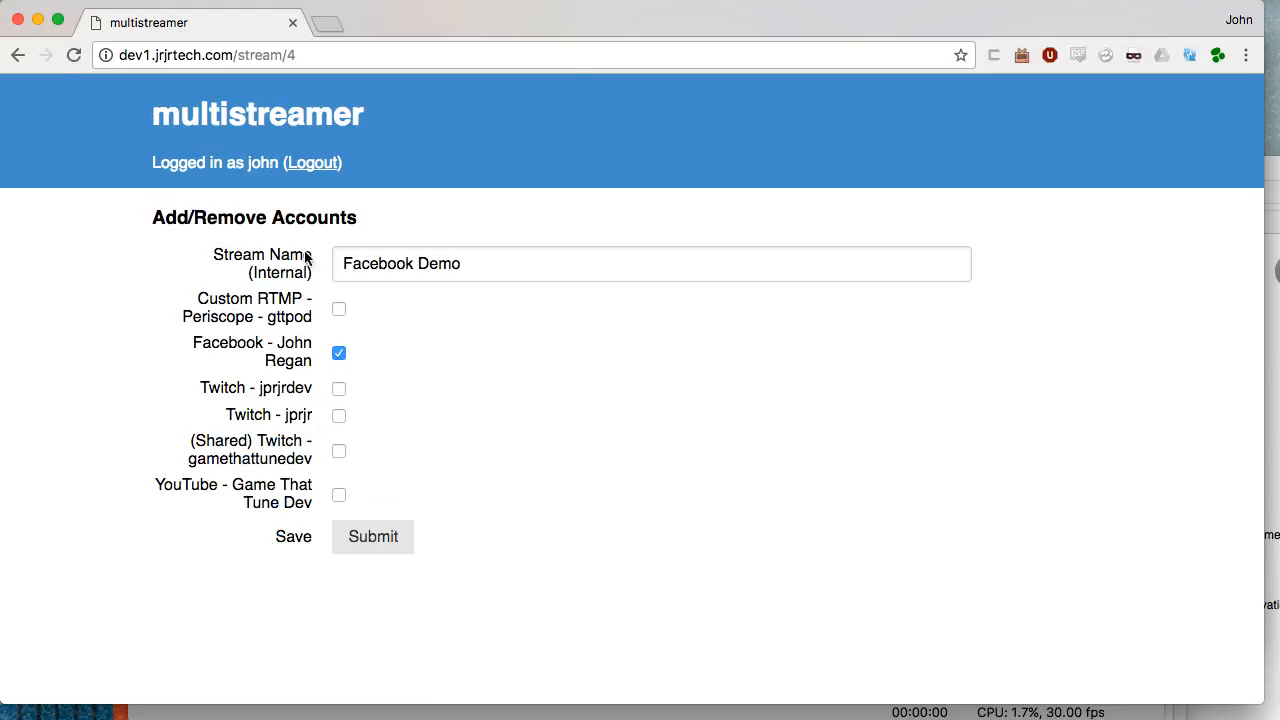
pyautogui.click(223, 120)
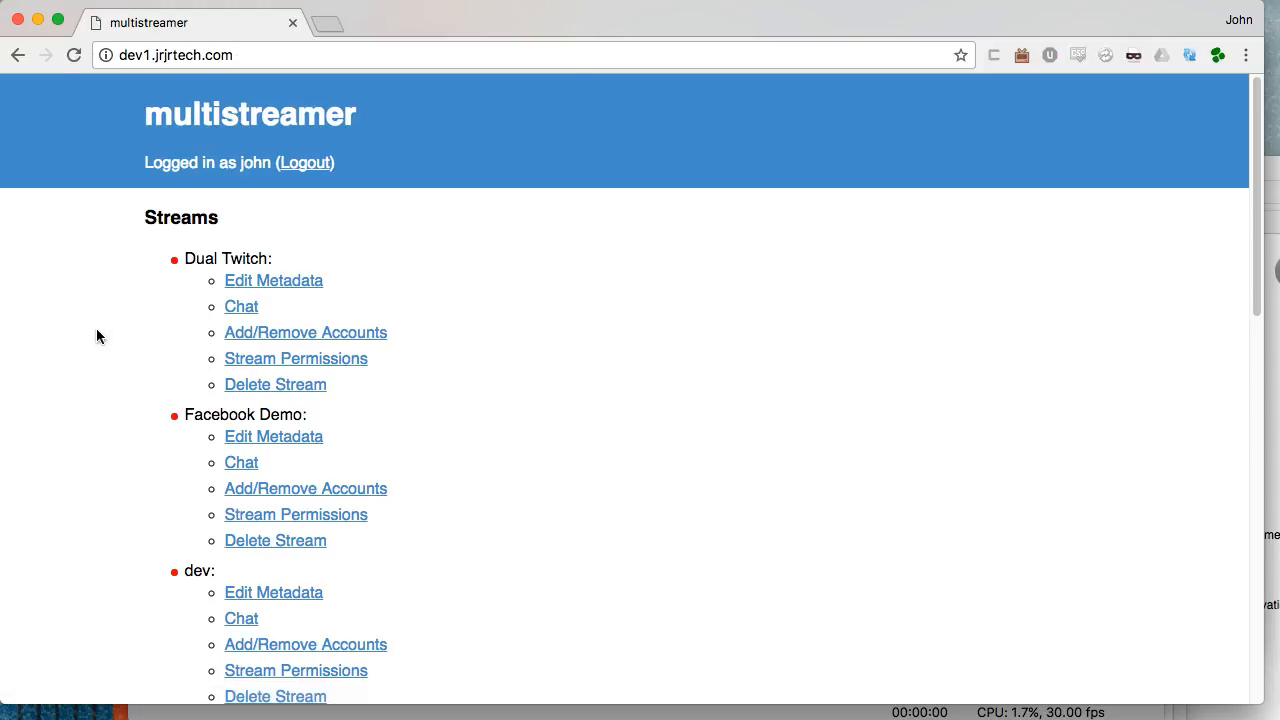
# - Open the Facebook Demo stream's permissions and set the test user's chat permission to View Chat
pyautogui.click(303, 527)
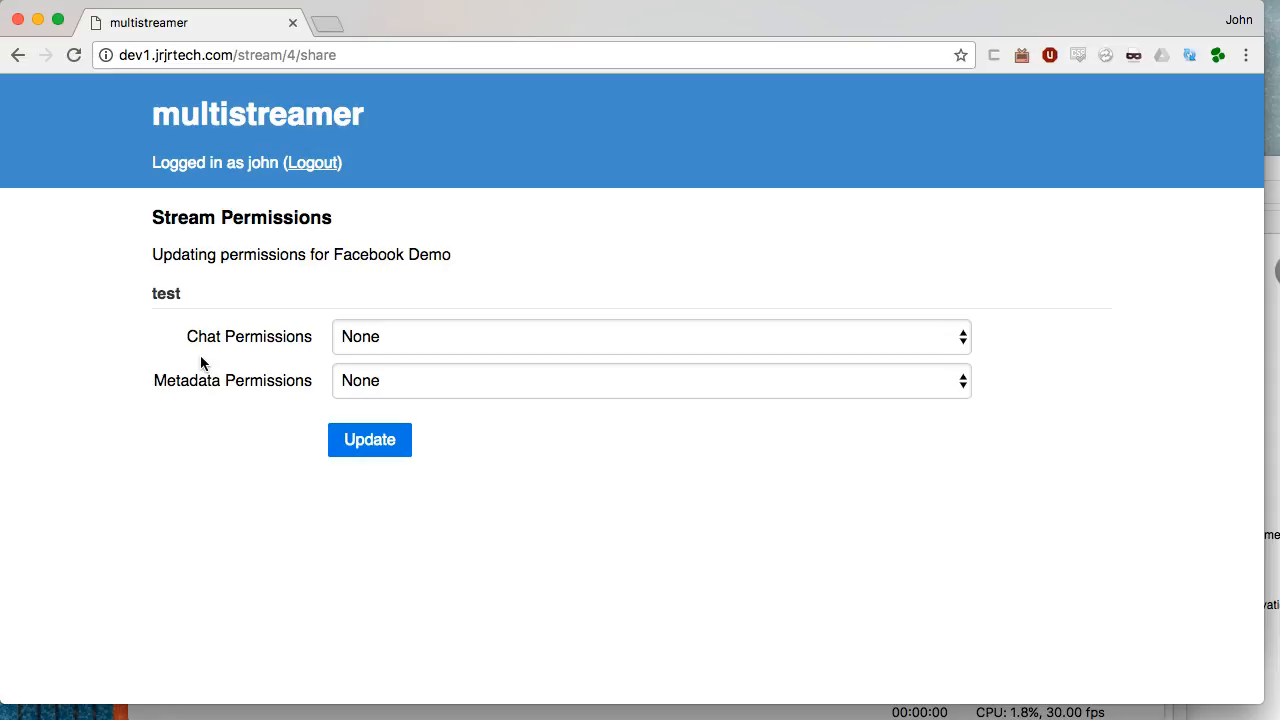
pyautogui.doubleClick(170, 294)
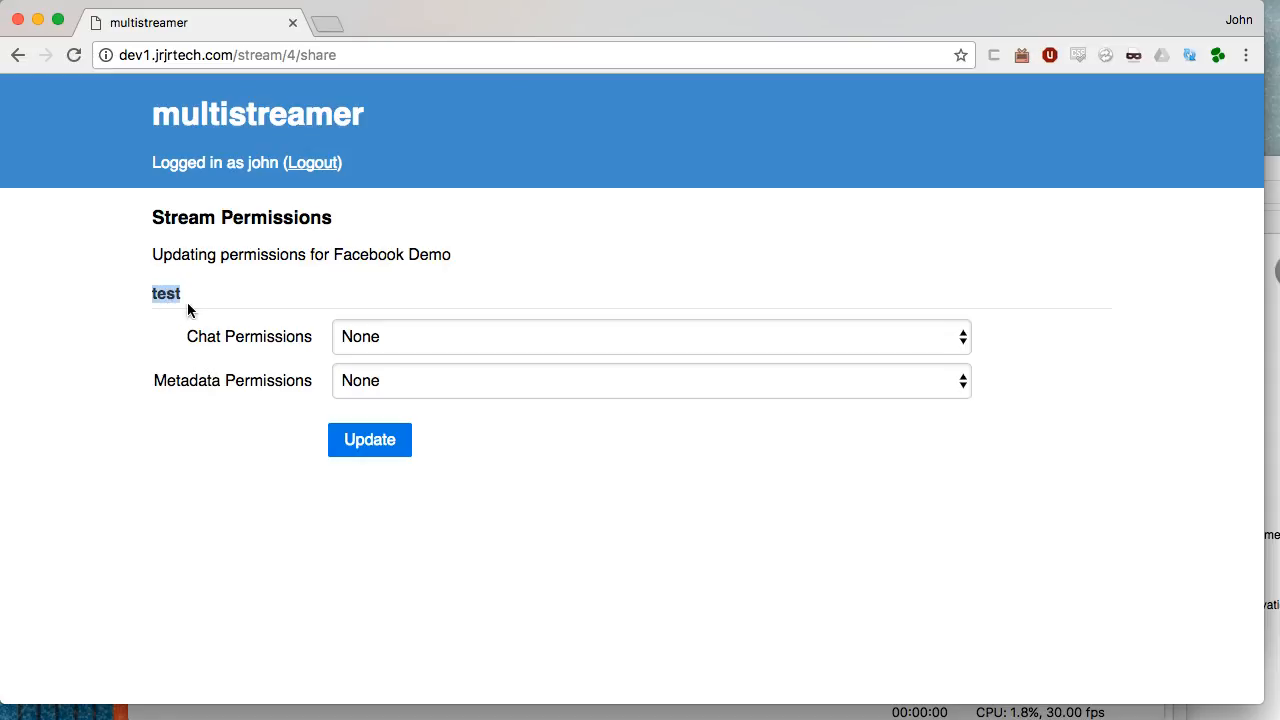
pyautogui.click(371, 337)
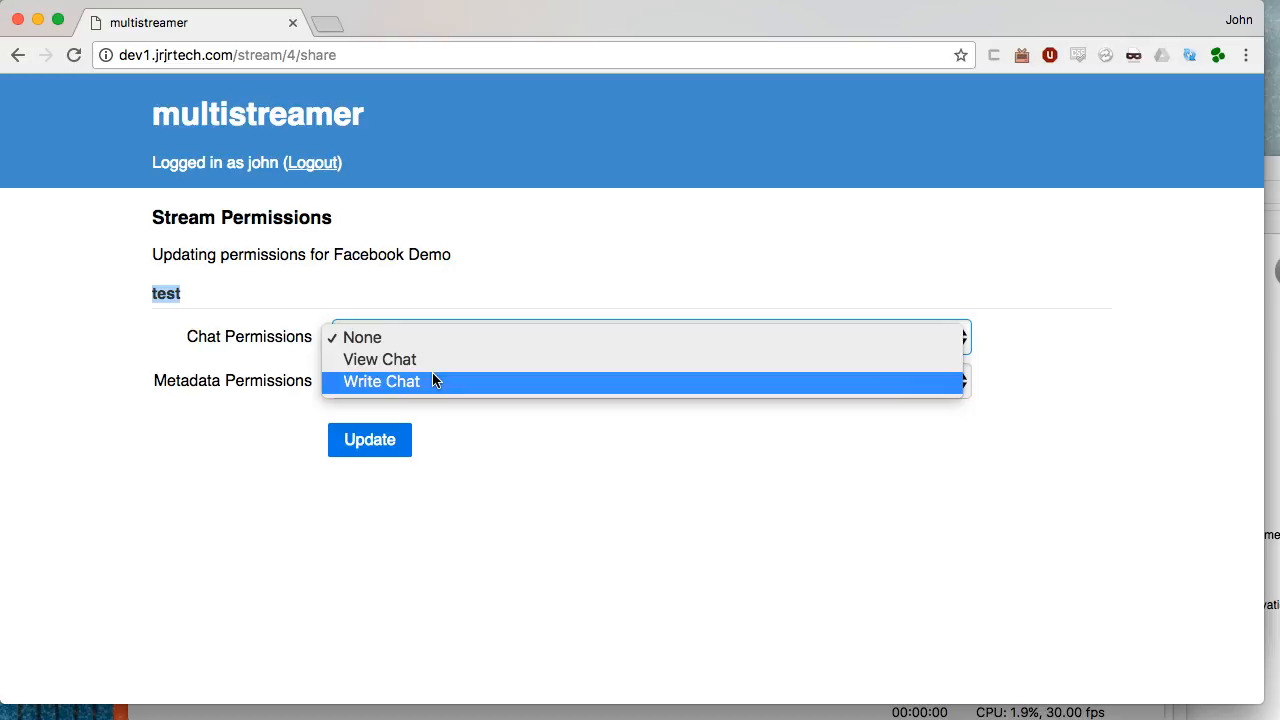
pyautogui.click(433, 378)
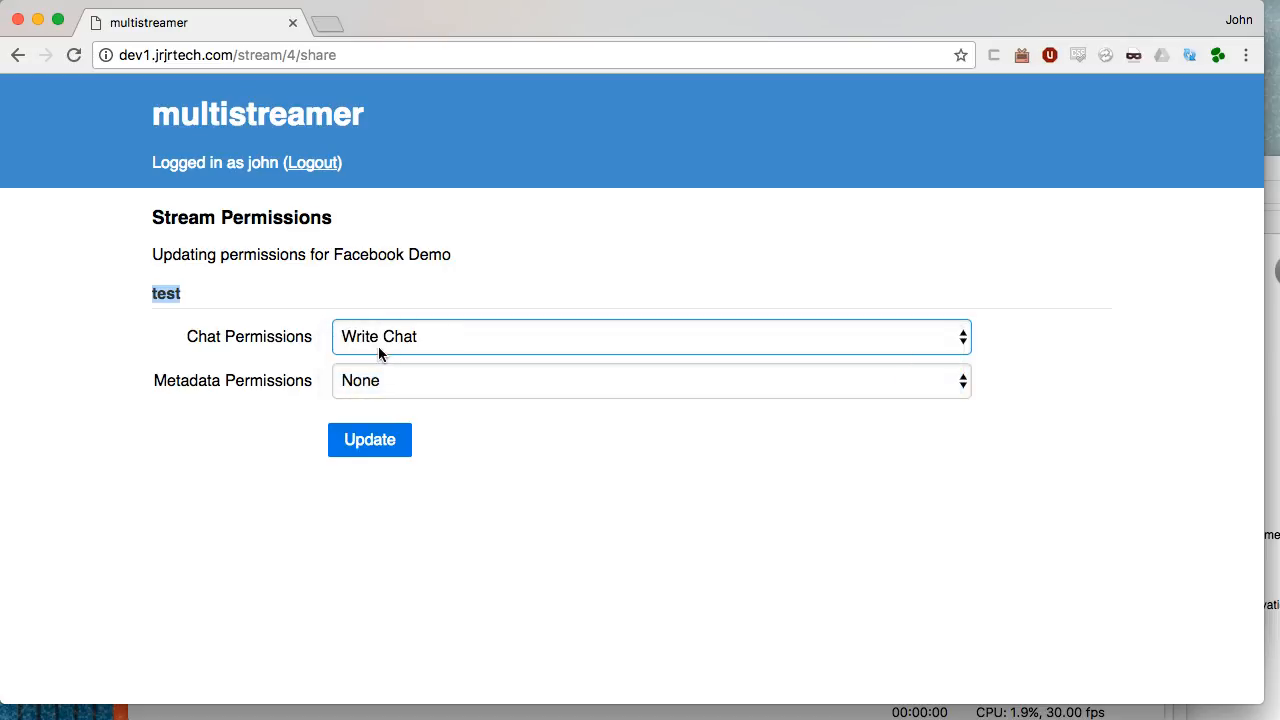
pyautogui.click(378, 346)
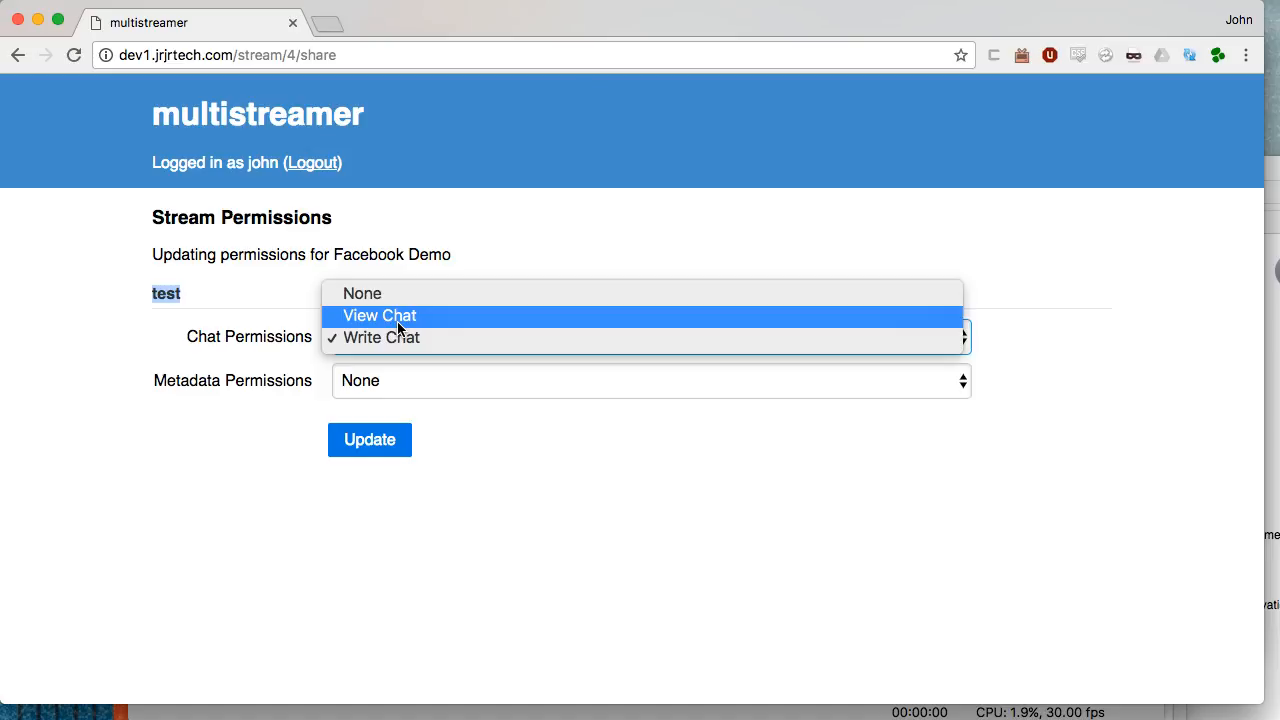
pyautogui.click(422, 320)
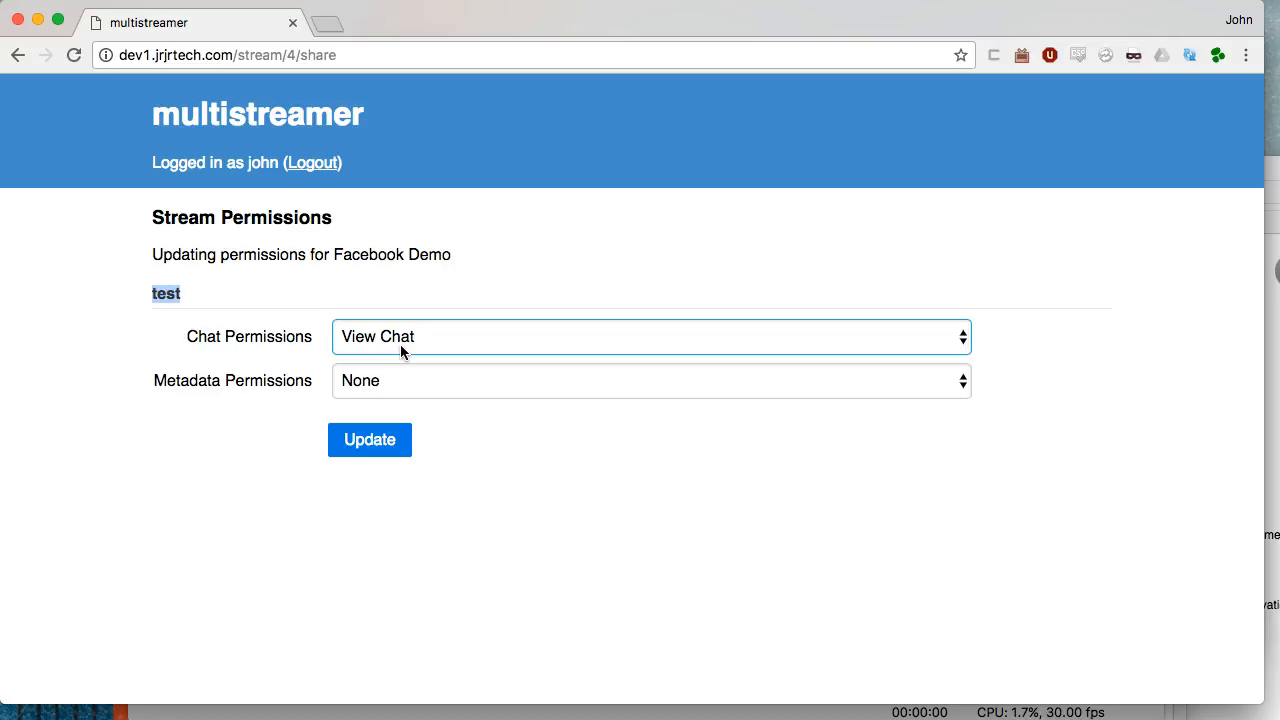
# - Update the stream permissions with metadata permissions kept at None and return to the streams and accounts overview
pyautogui.click(400, 344)
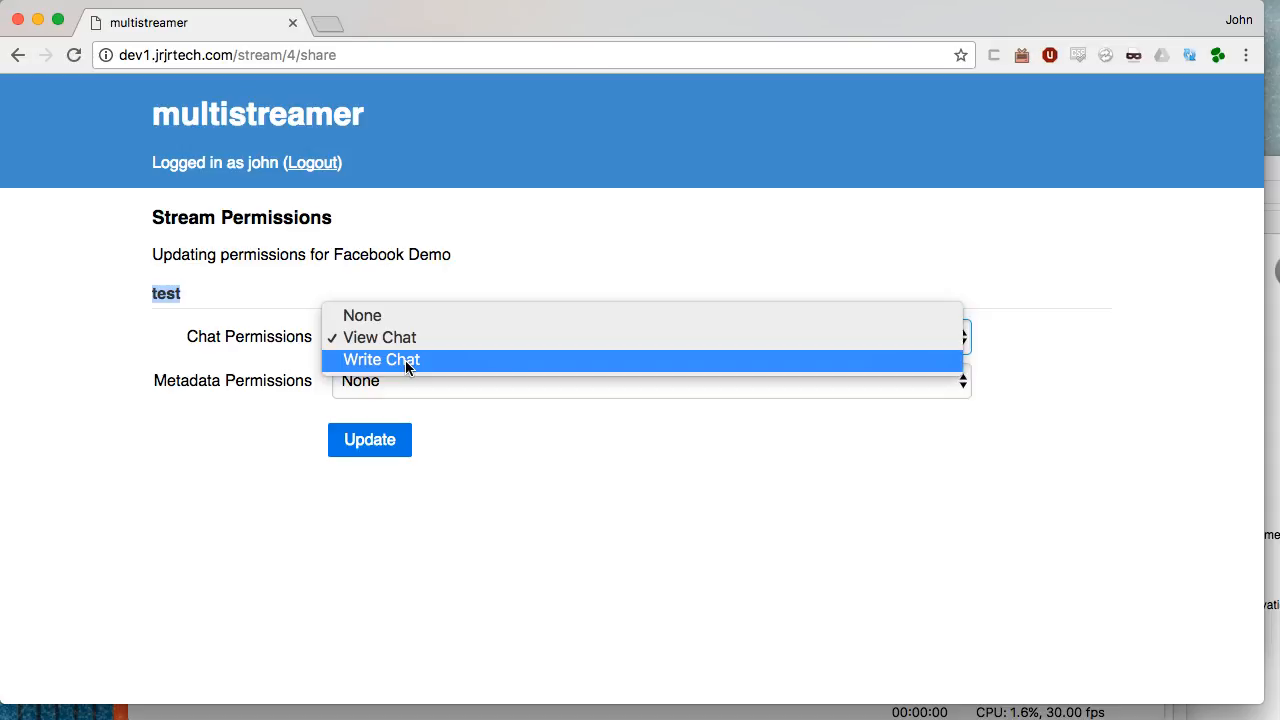
pyautogui.click(321, 337)
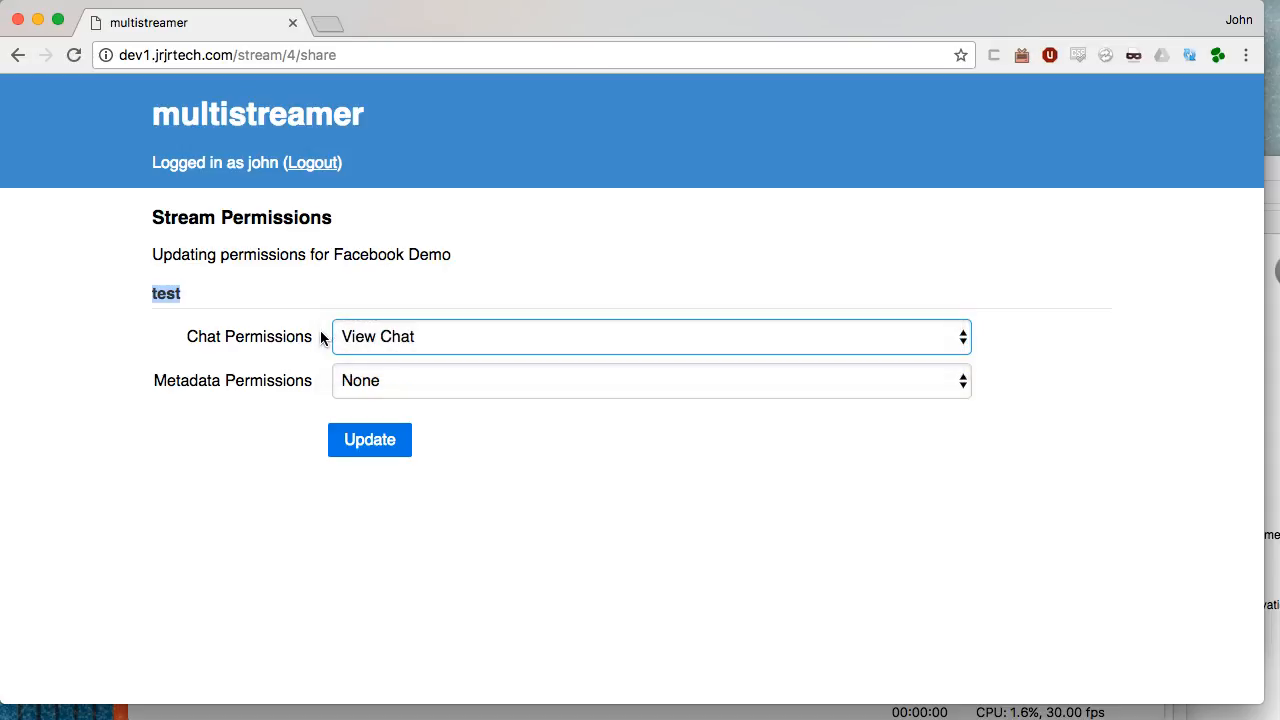
pyautogui.click(486, 383)
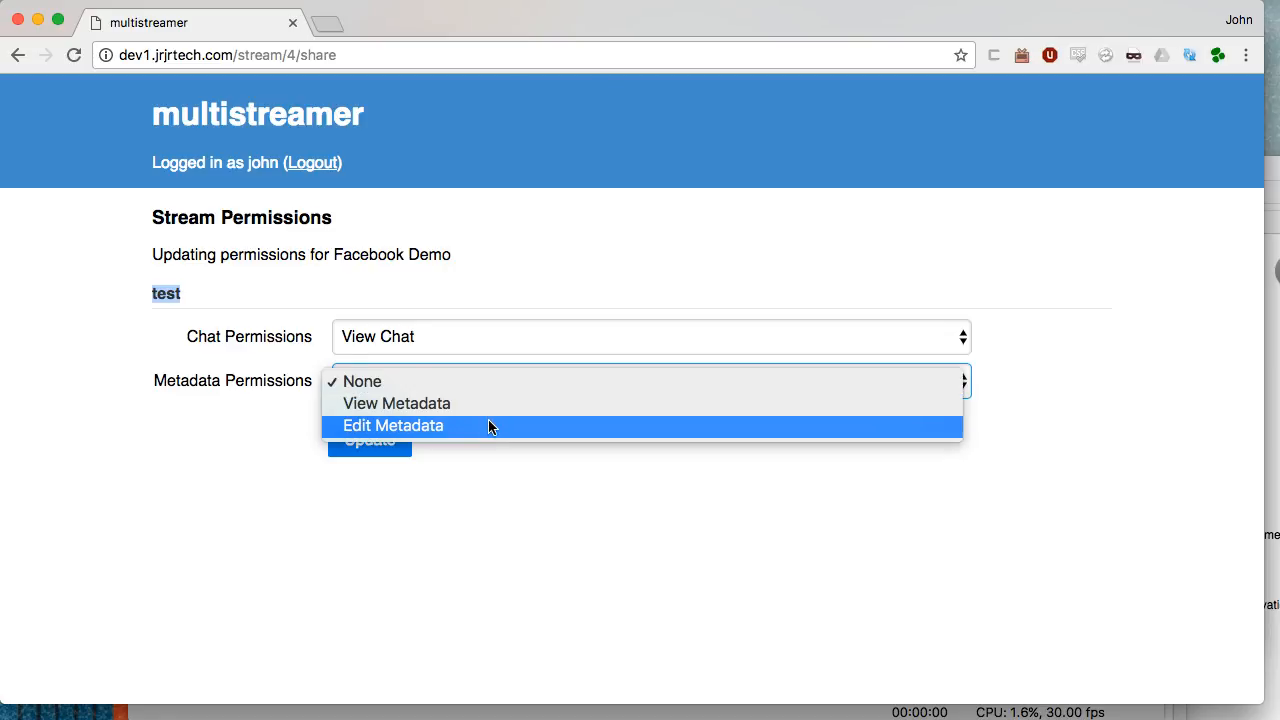
pyautogui.click(279, 358)
pyautogui.click(371, 440)
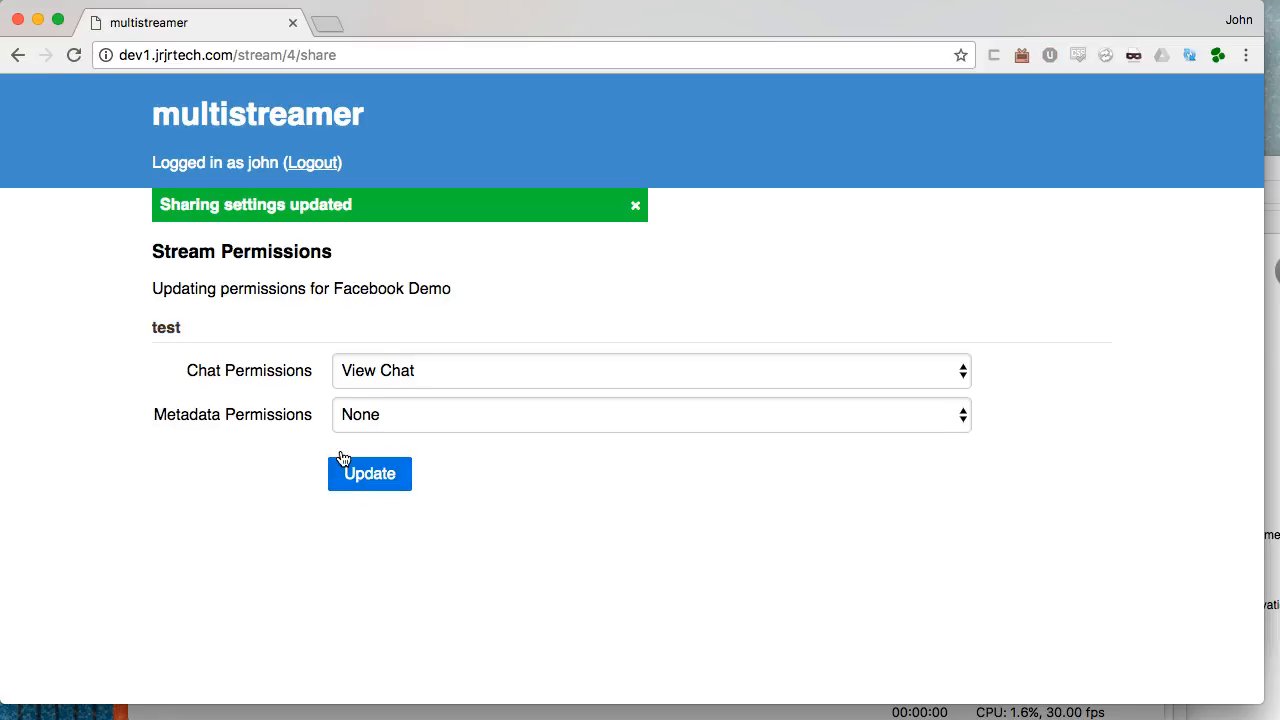
pyautogui.click(253, 112)
pyautogui.scroll(-6, 95, 290)
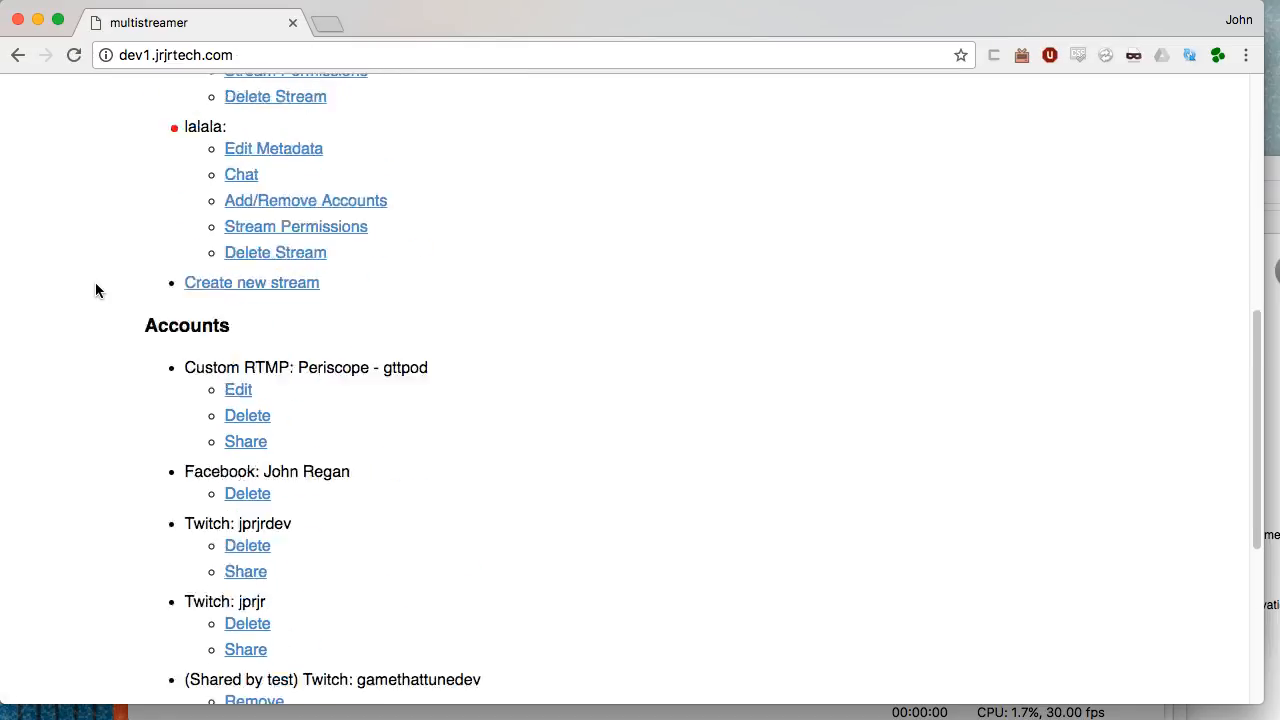
pyautogui.scroll(6, 95, 290)
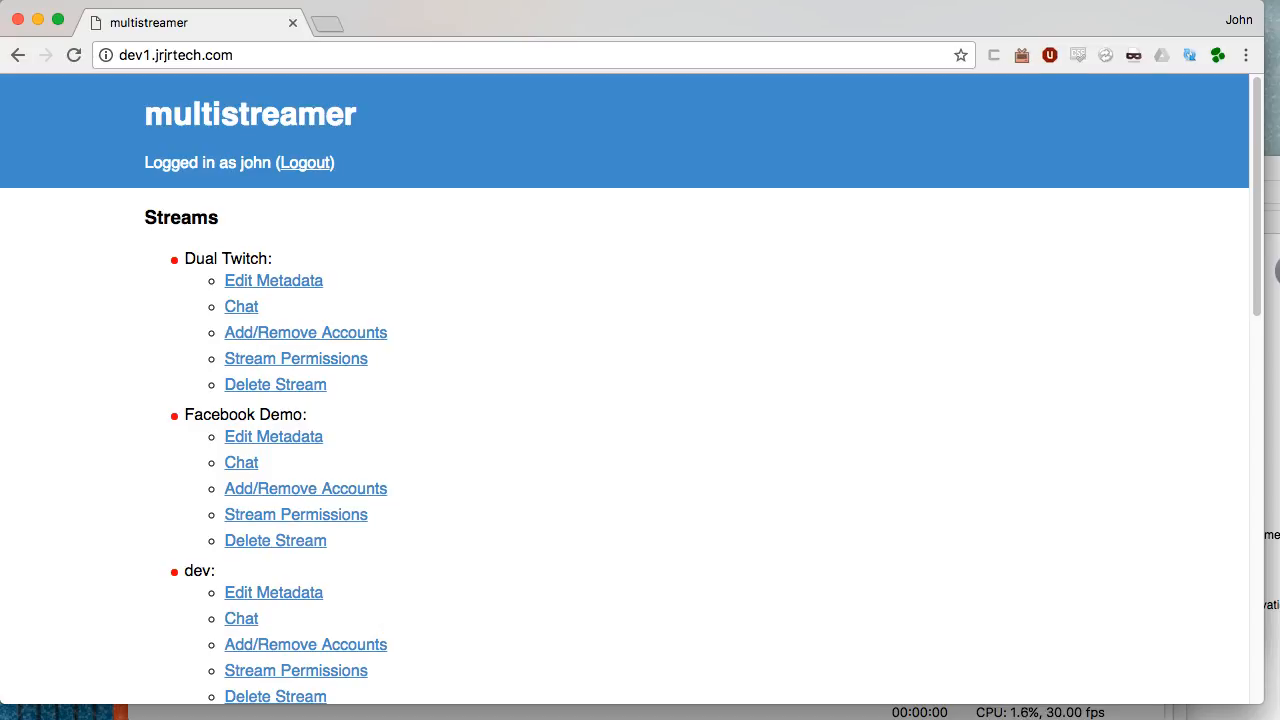
# - Switch to OBS and clear the custom streaming server's URL in the stream settings
pyautogui.press('super+Tab')
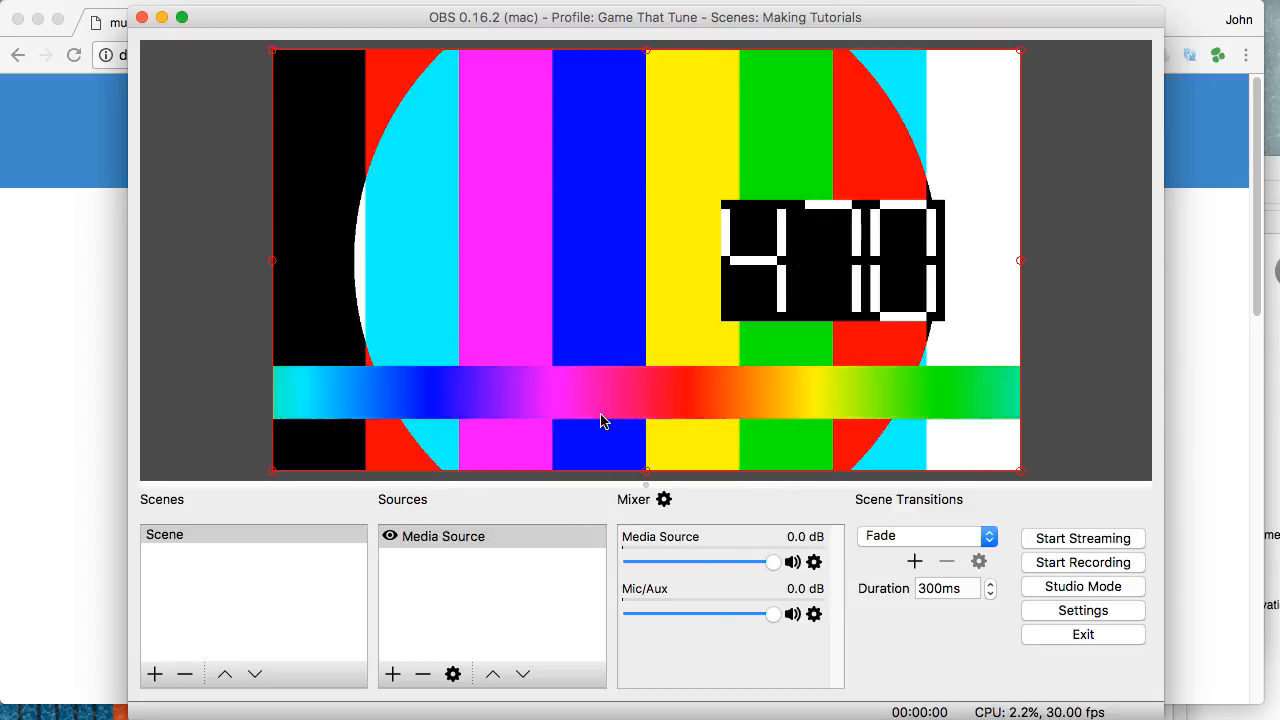
pyautogui.click(1062, 613)
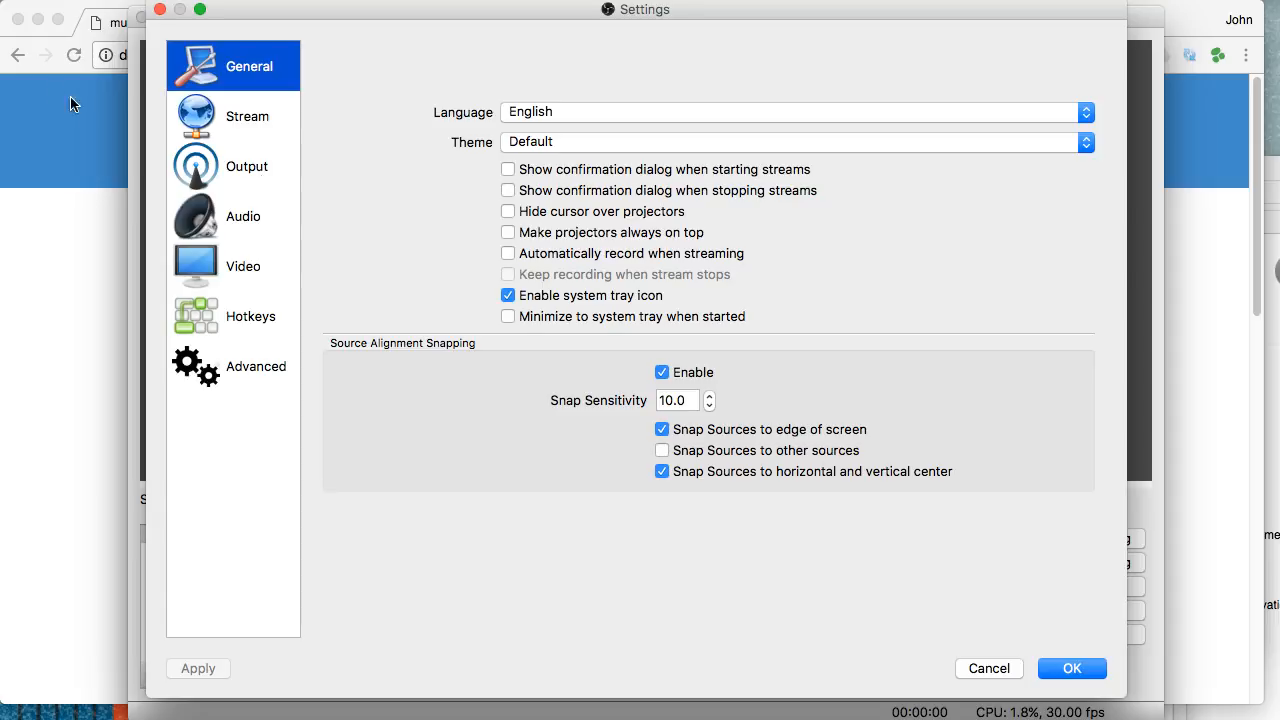
pyautogui.click(246, 166)
pyautogui.click(569, 63)
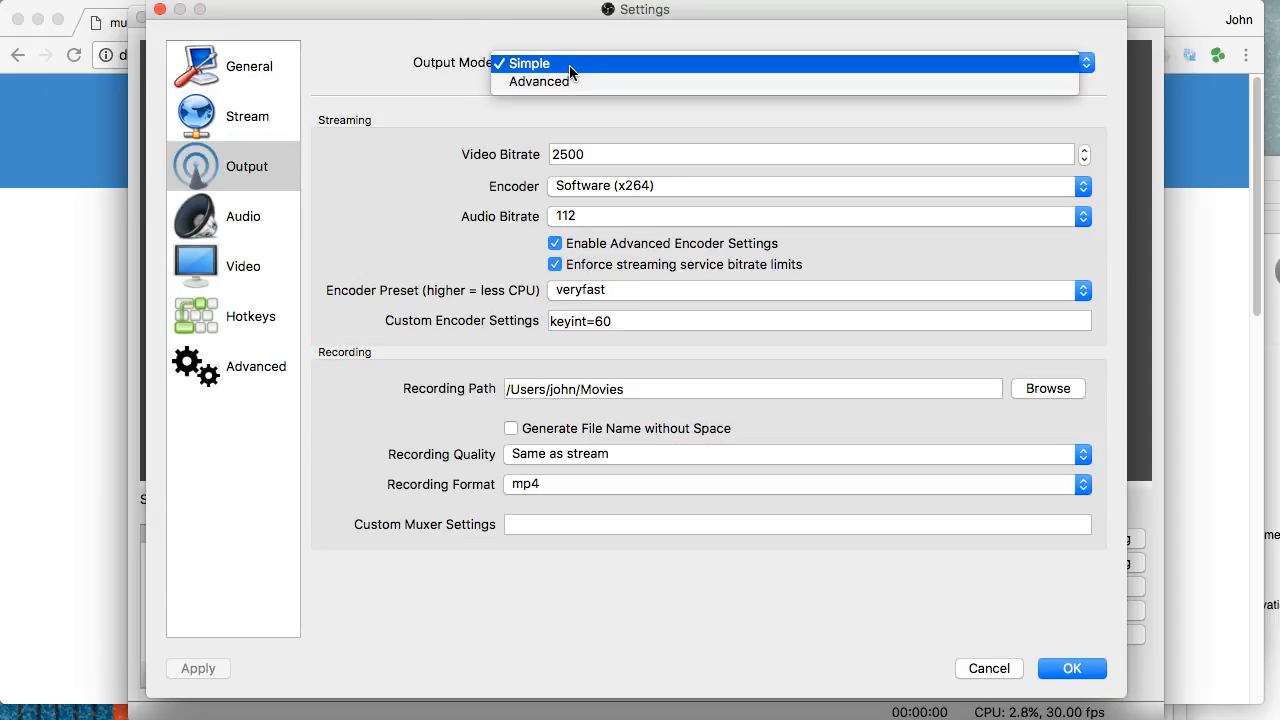
pyautogui.click(236, 112)
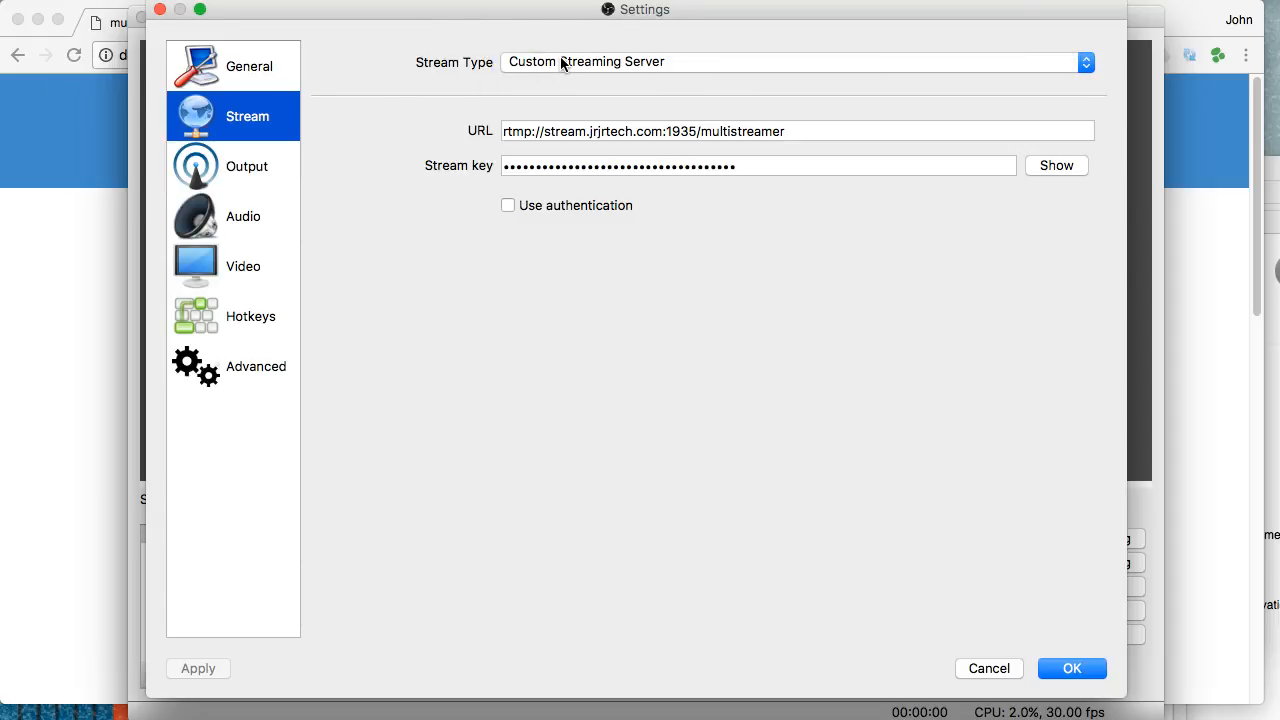
pyautogui.click(629, 134)
pyautogui.moveTo(785, 131); pyautogui.dragTo(452, 113)
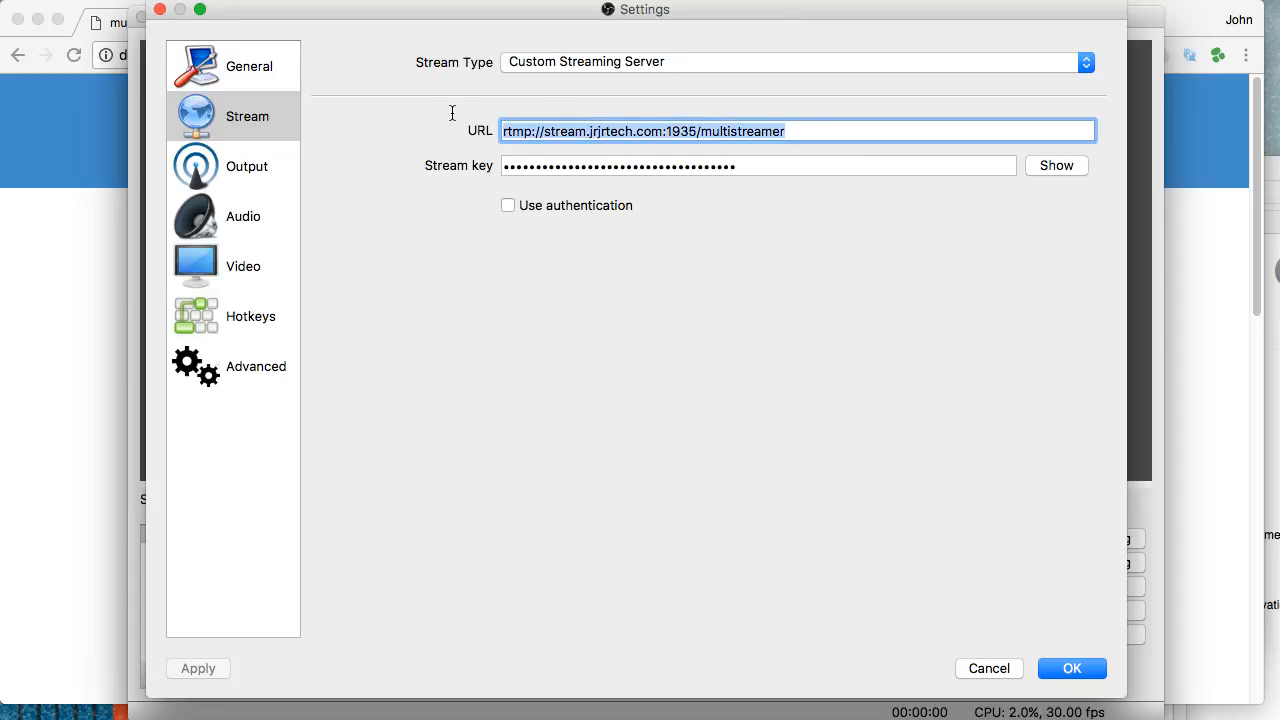
pyautogui.press('BackSpace')
# - Copy the RTMP URL rtmp://dev1.jrjrtech.com:1935/multistreamer from the Facebook Demo metadata page in multistreamer into the OBS server URL
pyautogui.click(115, 231)
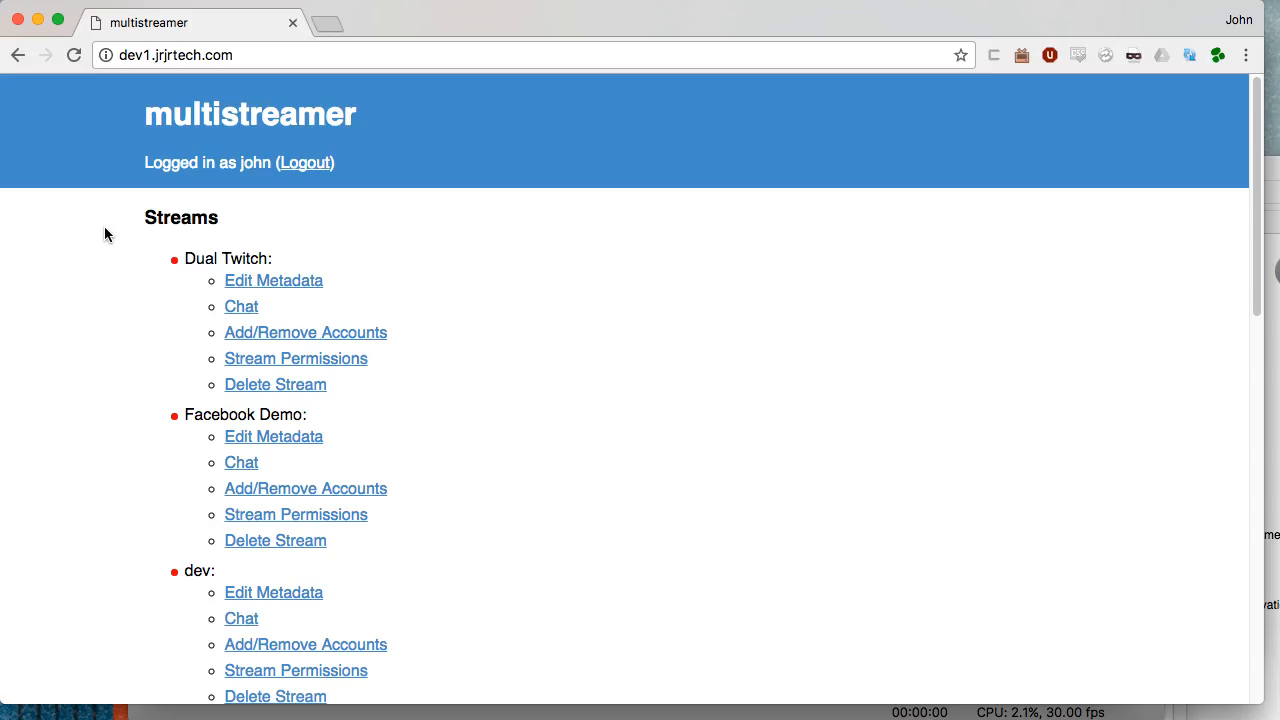
pyautogui.click(254, 440)
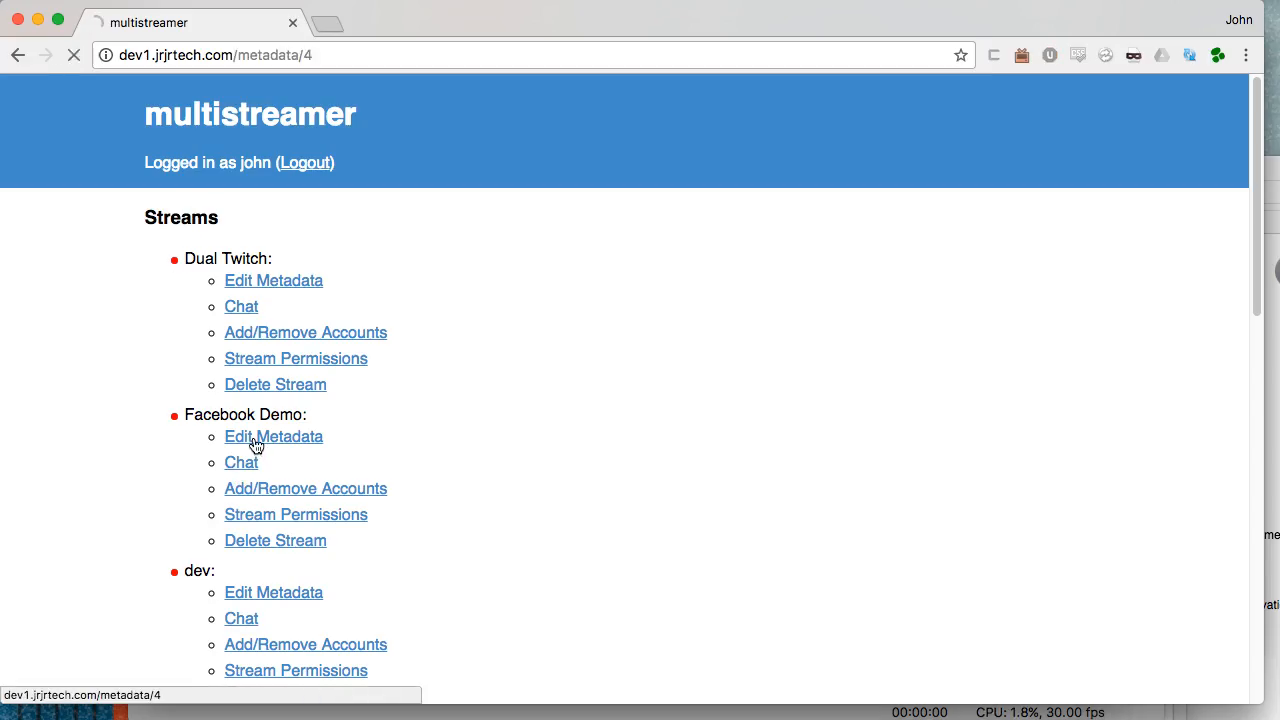
pyautogui.click(273, 296)
pyautogui.moveTo(232, 255); pyautogui.dragTo(654, 258)
pyautogui.press('super+c')
pyautogui.press('super+Tab')
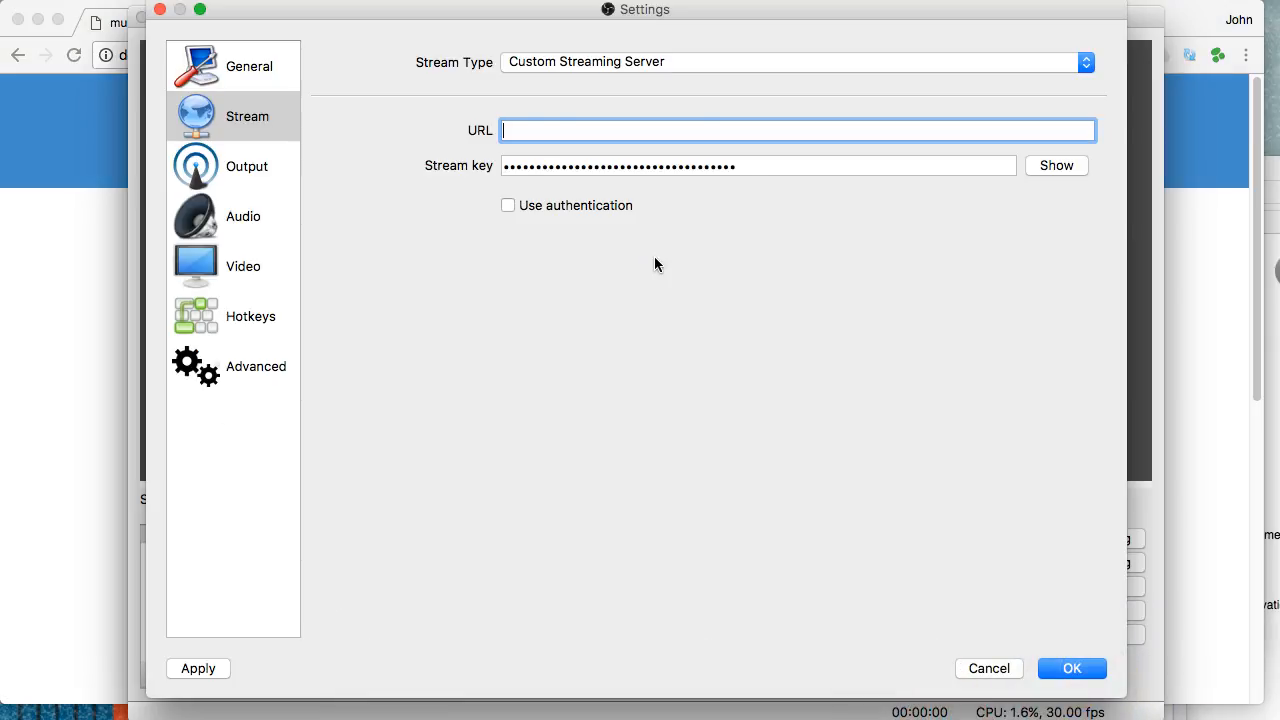
pyautogui.press('super+v')
# - Copy the Facebook Demo stream key from multistreamer, replace the OBS stream key with it, and save the settings
pyautogui.press('super+Tab')
pyautogui.moveTo(314, 296); pyautogui.dragTo(663, 294)
pyautogui.press('super+c')
pyautogui.press('super+Tab')
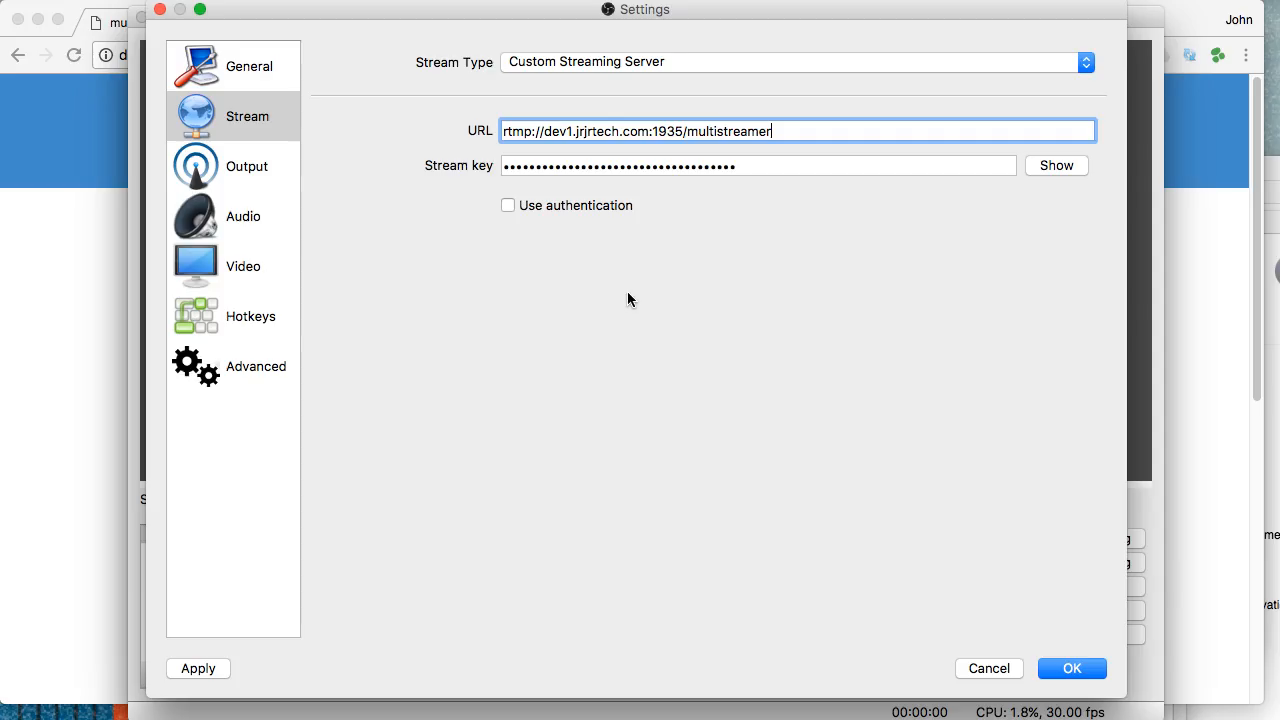
pyautogui.click(1071, 165)
pyautogui.moveTo(914, 166); pyautogui.dragTo(453, 172)
pyautogui.press('super+v')
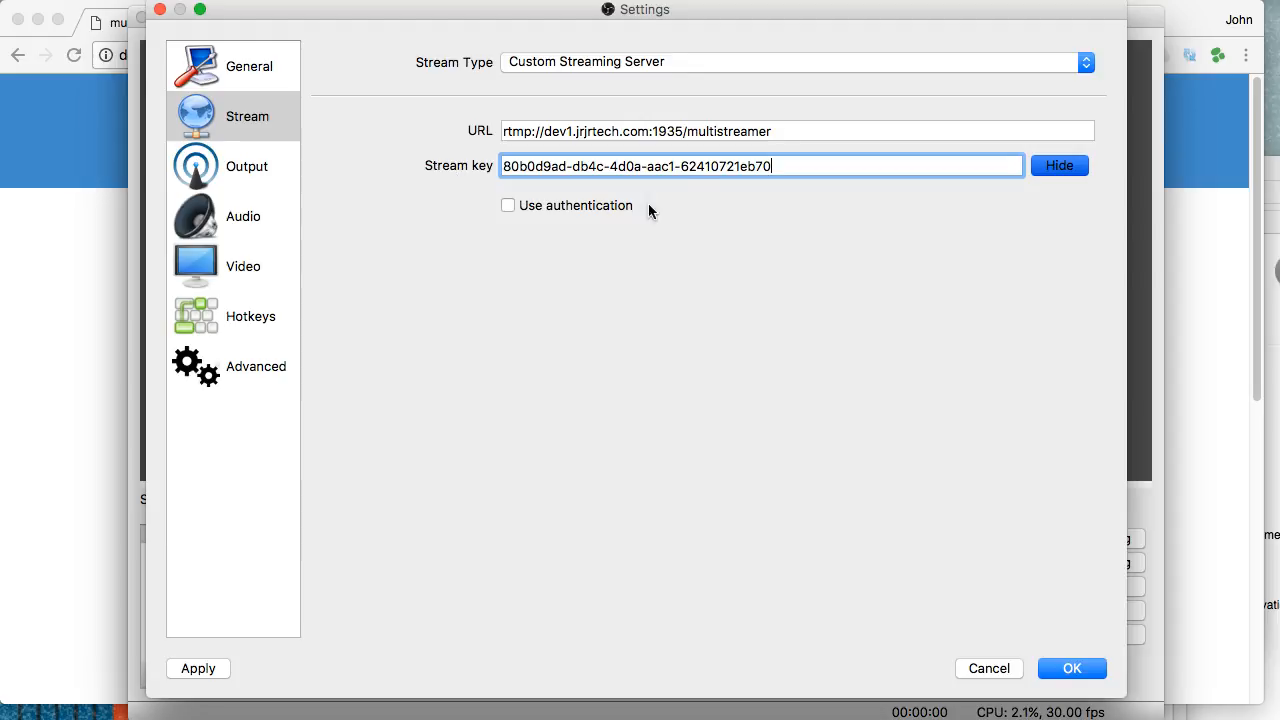
pyautogui.click(1074, 669)
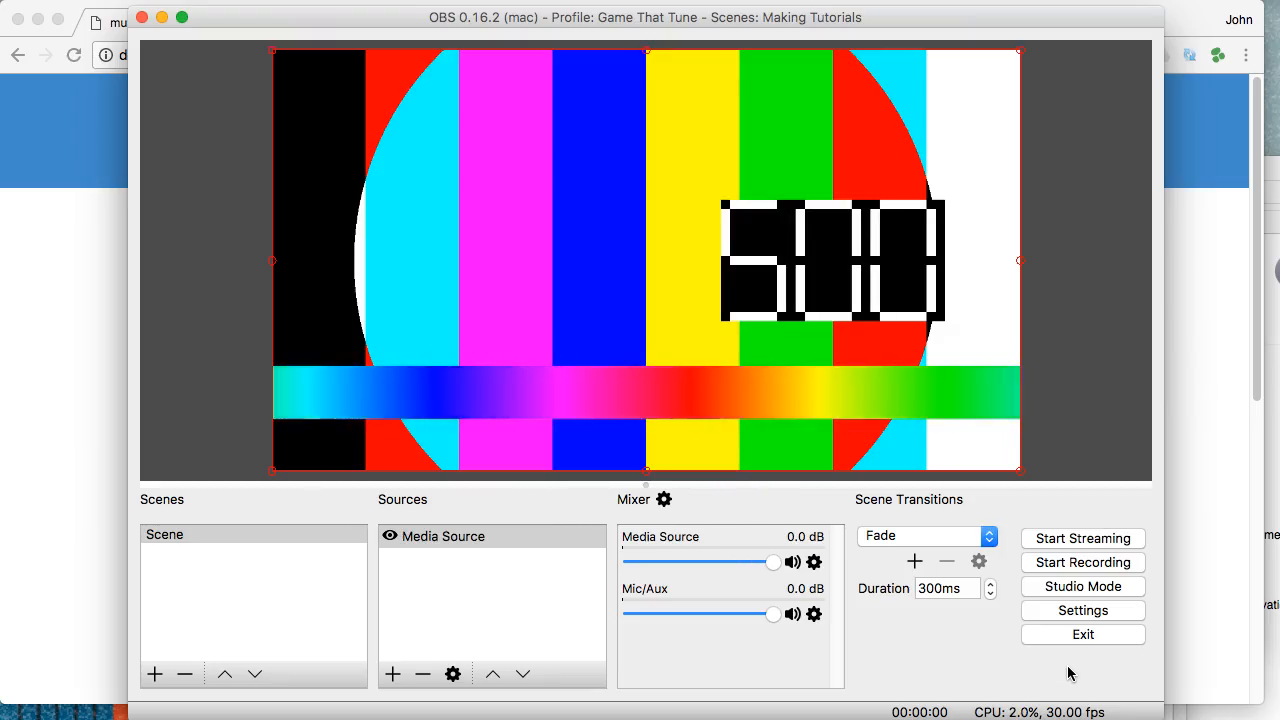
# - Start streaming in OBS and check the Facebook Demo stream's status in the multistreamer stream list
pyautogui.click(1100, 539)
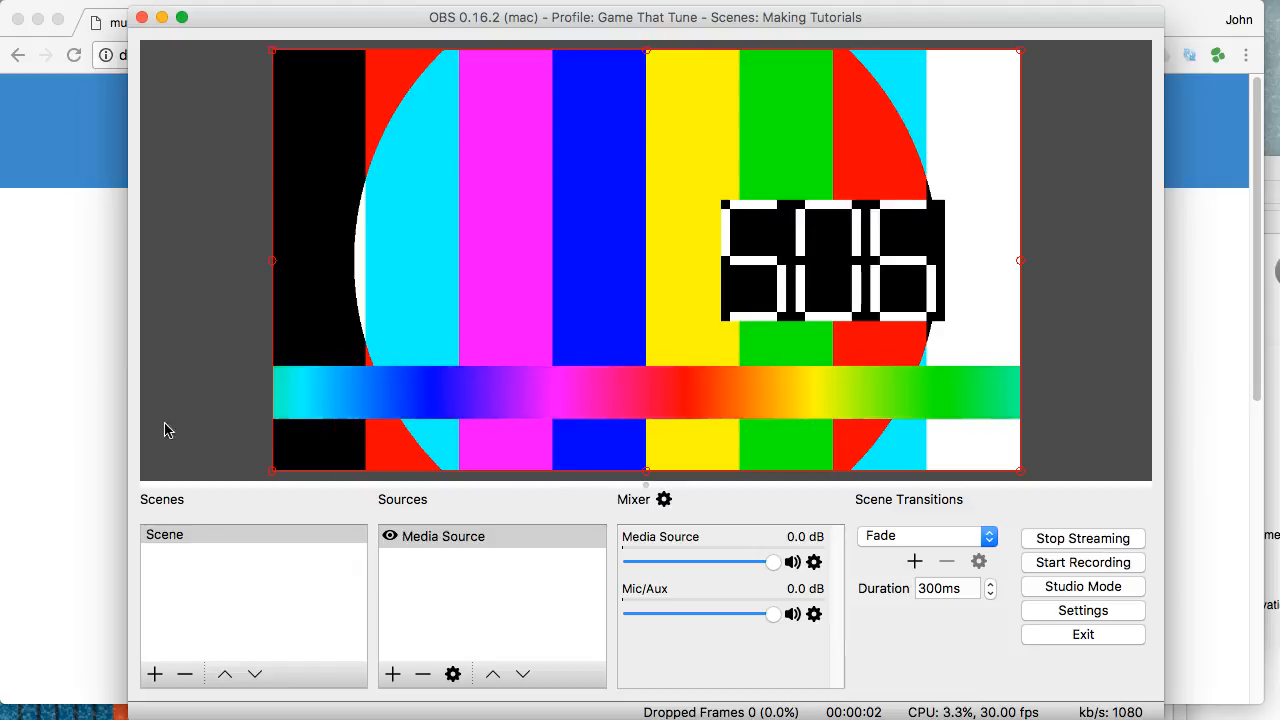
pyautogui.click(28, 397)
pyautogui.click(214, 114)
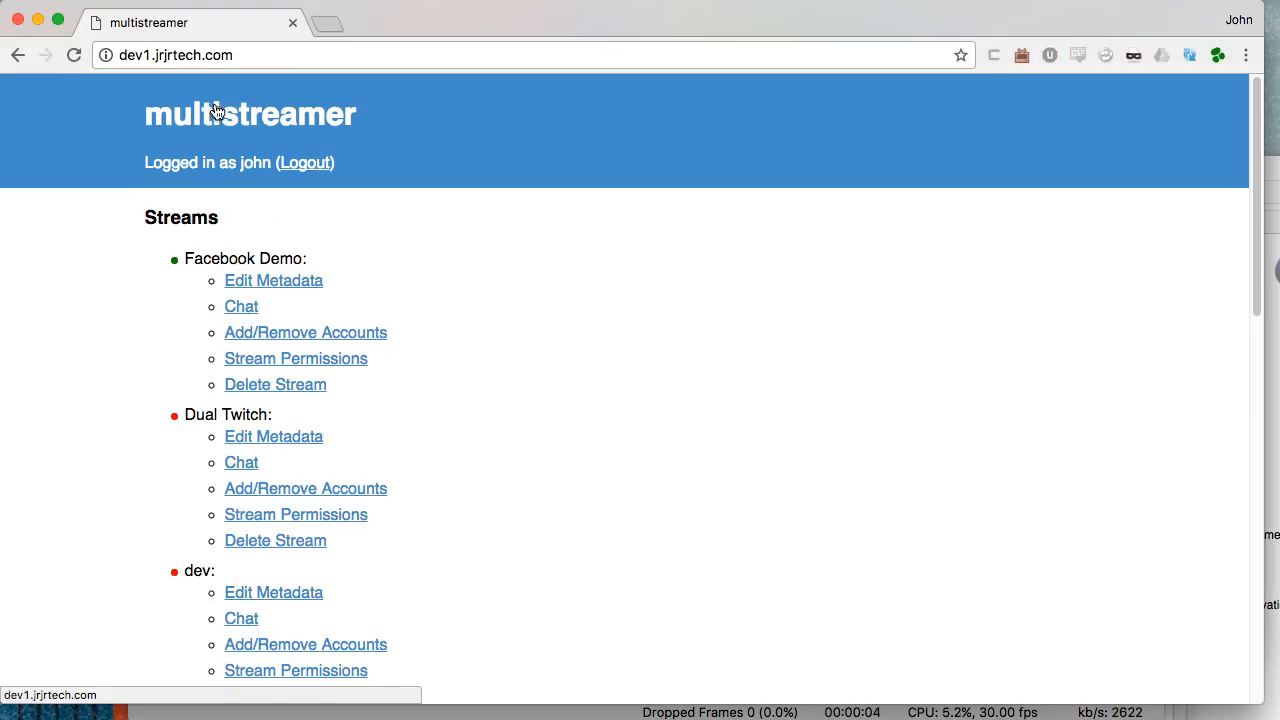
pyautogui.moveTo(178, 259); pyautogui.dragTo(360, 258)
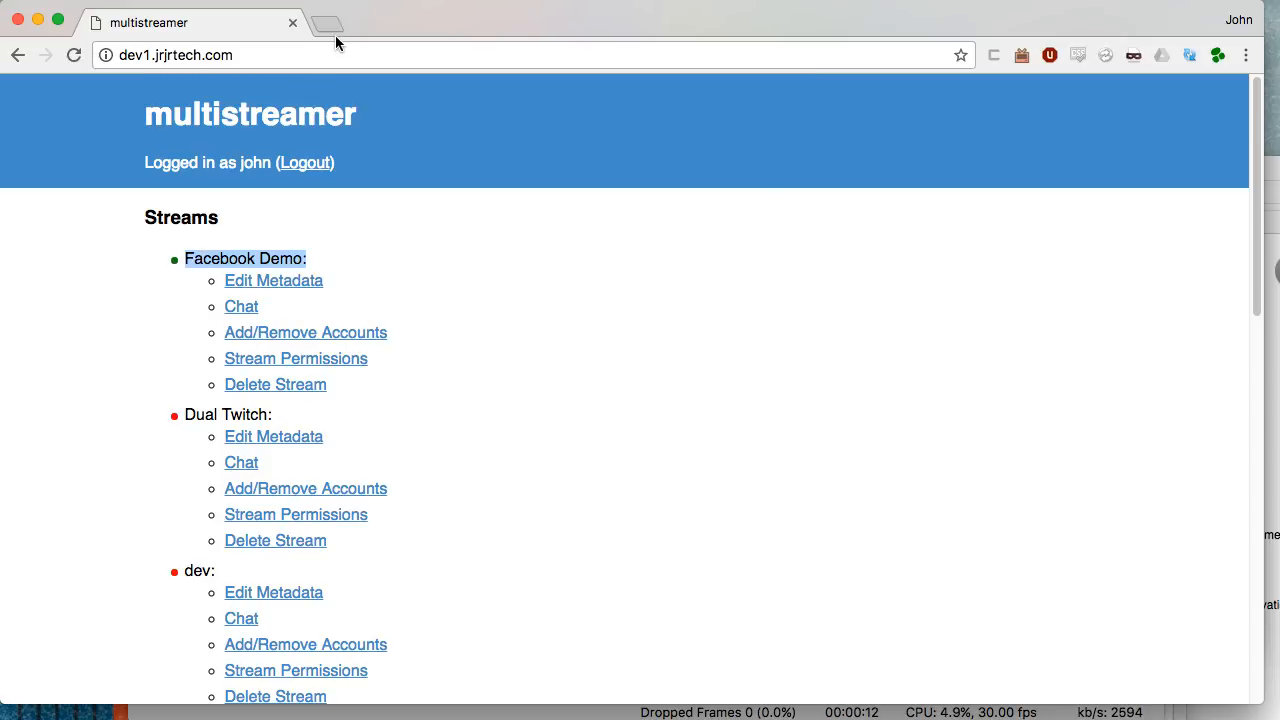
# - Open the Facebook Demo stream's chat and view its linked Facebook live video in a new tab
pyautogui.click(248, 310)
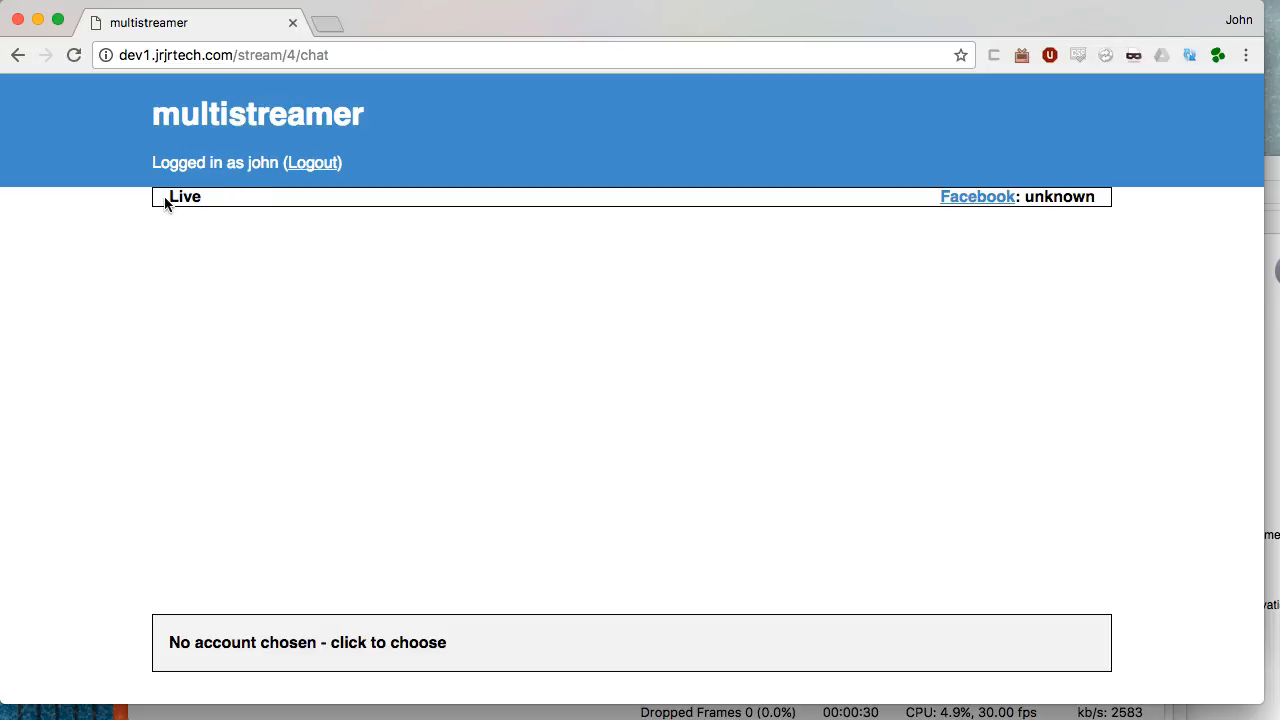
pyautogui.moveTo(207, 196); pyautogui.dragTo(168, 197)
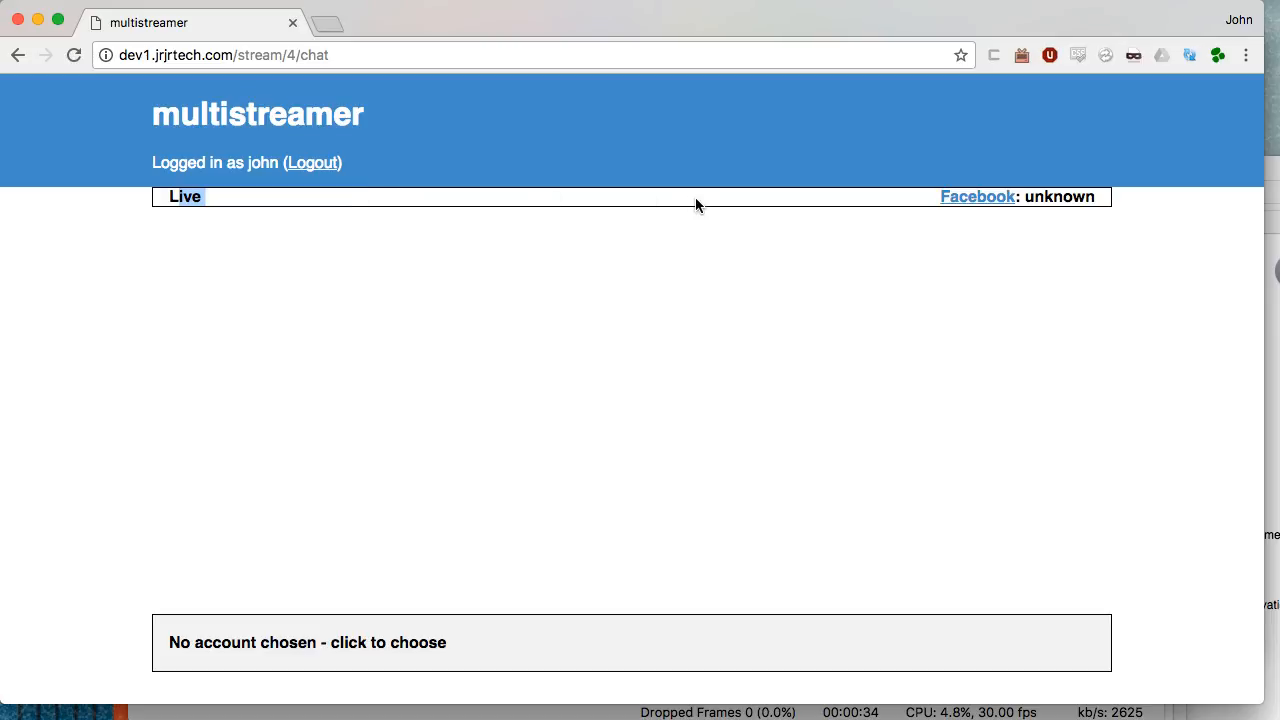
pyautogui.rightClick(996, 203)
pyautogui.click(927, 240)
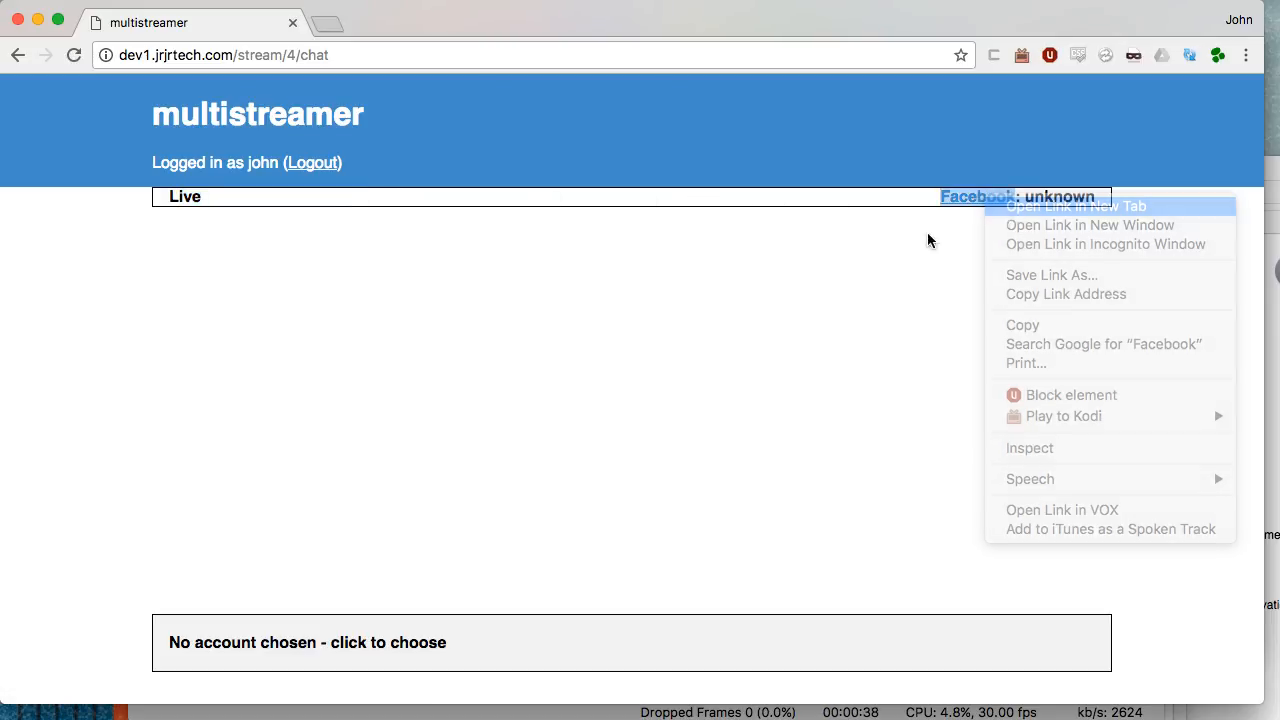
pyautogui.click(426, 24)
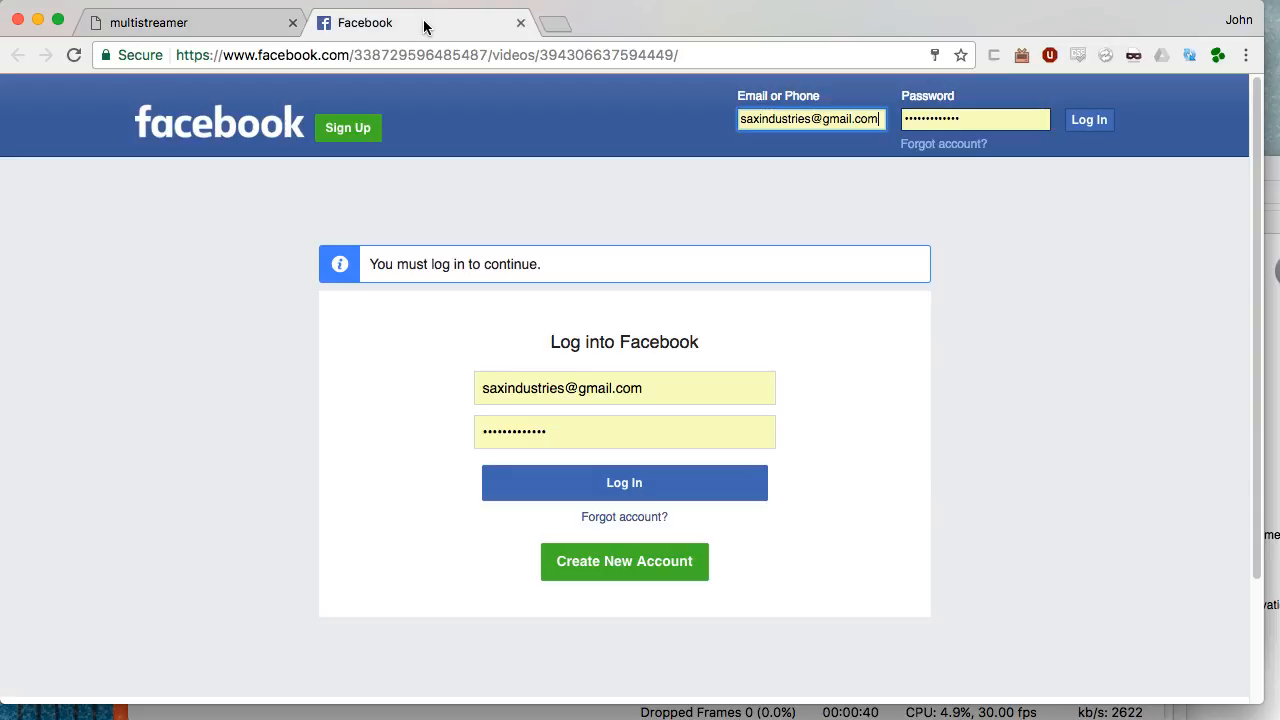
# - Log into Facebook with the saved credentials, allow its notifications, and view the live video page
pyautogui.click(620, 482)
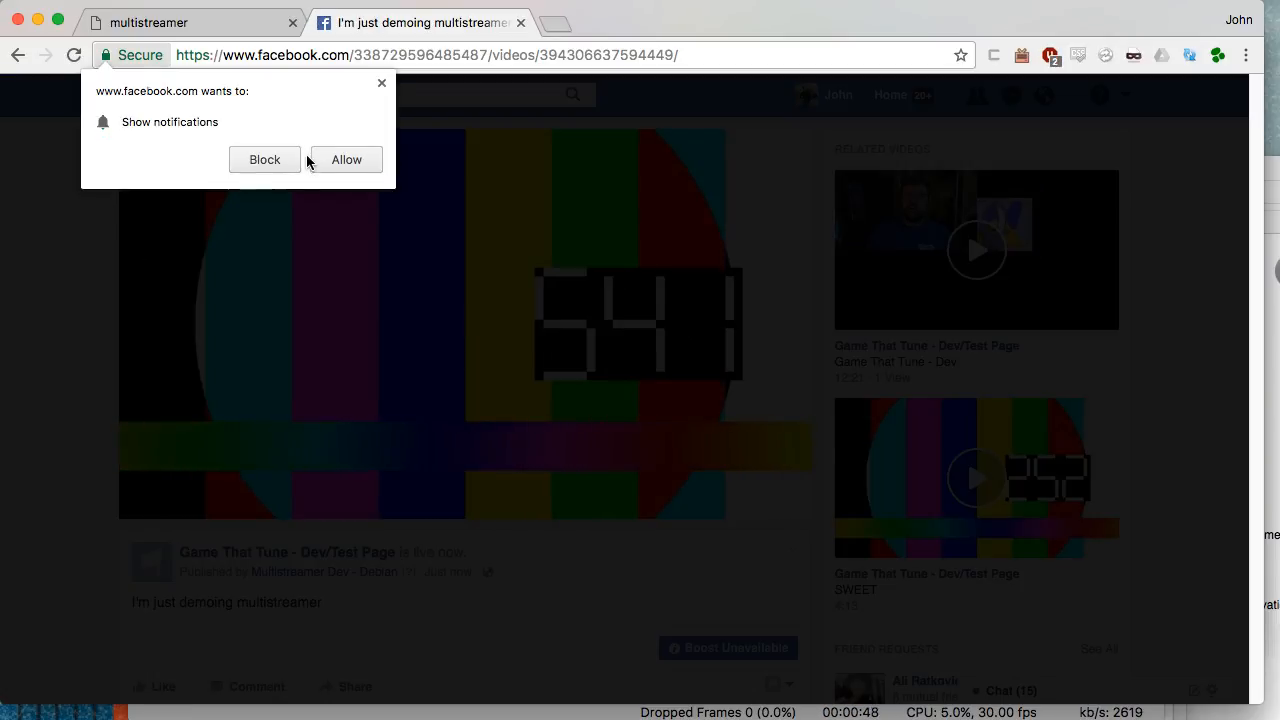
pyautogui.click(330, 162)
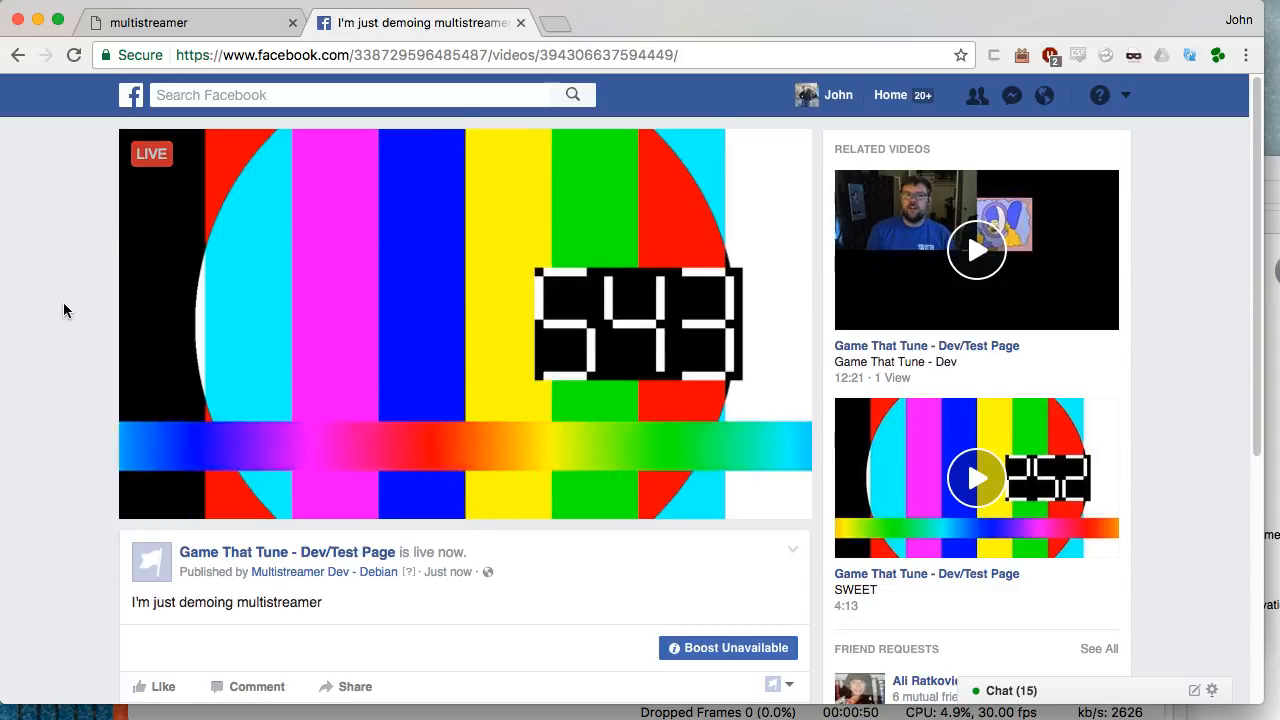
pyautogui.scroll(-2, 64, 311)
pyautogui.scroll(2, 64, 311)
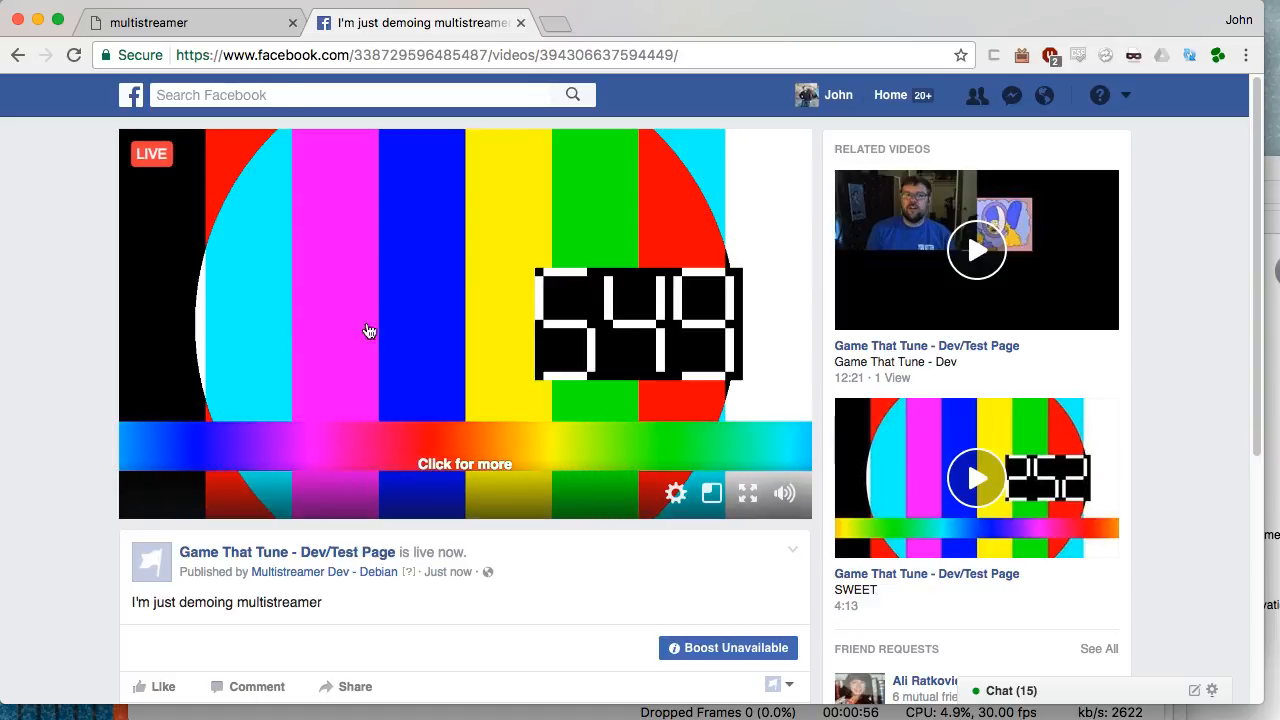
# - Like the live video as Game That Tune - Dev/Test Page and check the multistreamer chat for the like
pyautogui.click(190, 28)
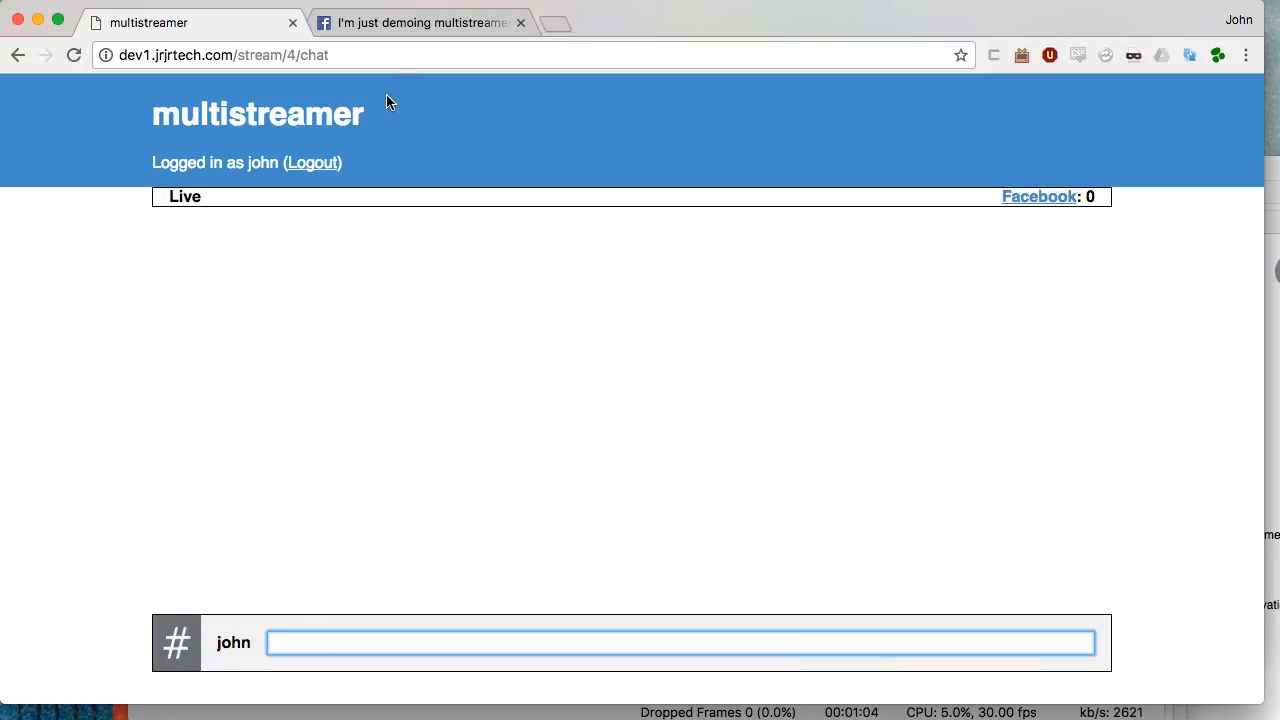
pyautogui.click(377, 27)
pyautogui.scroll(-2, 171, 586)
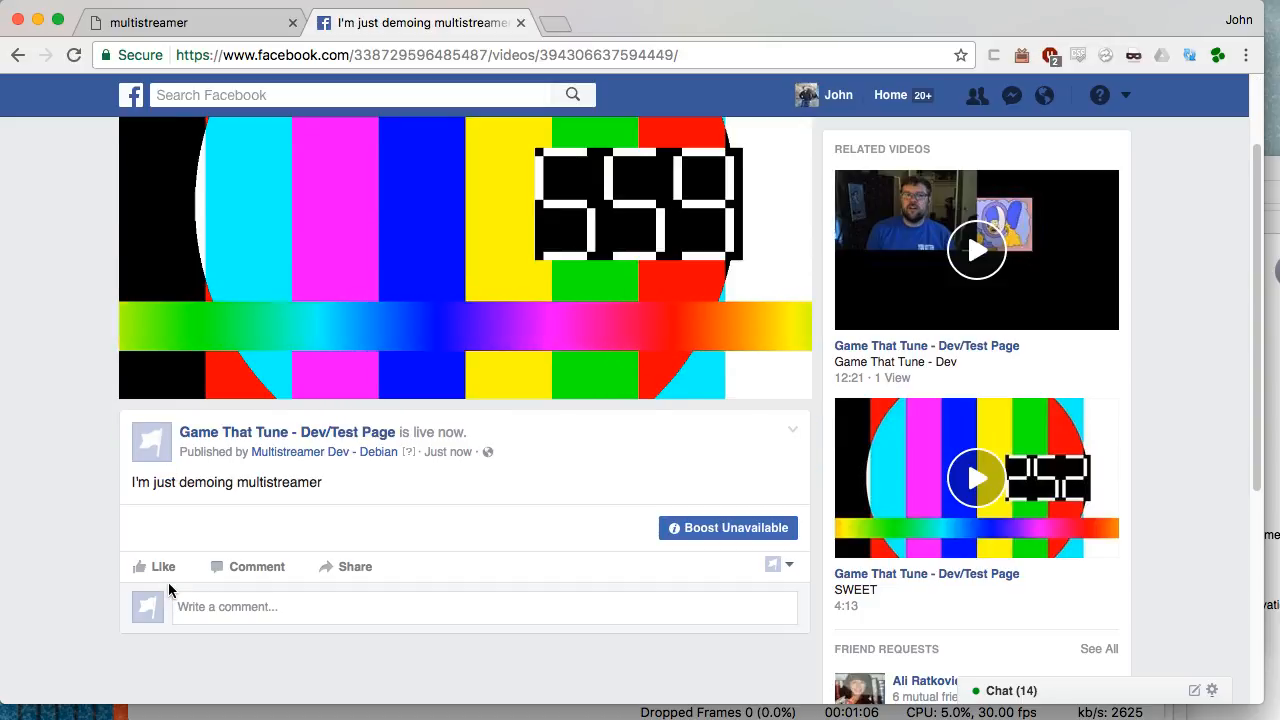
pyautogui.click(157, 568)
pyautogui.click(158, 30)
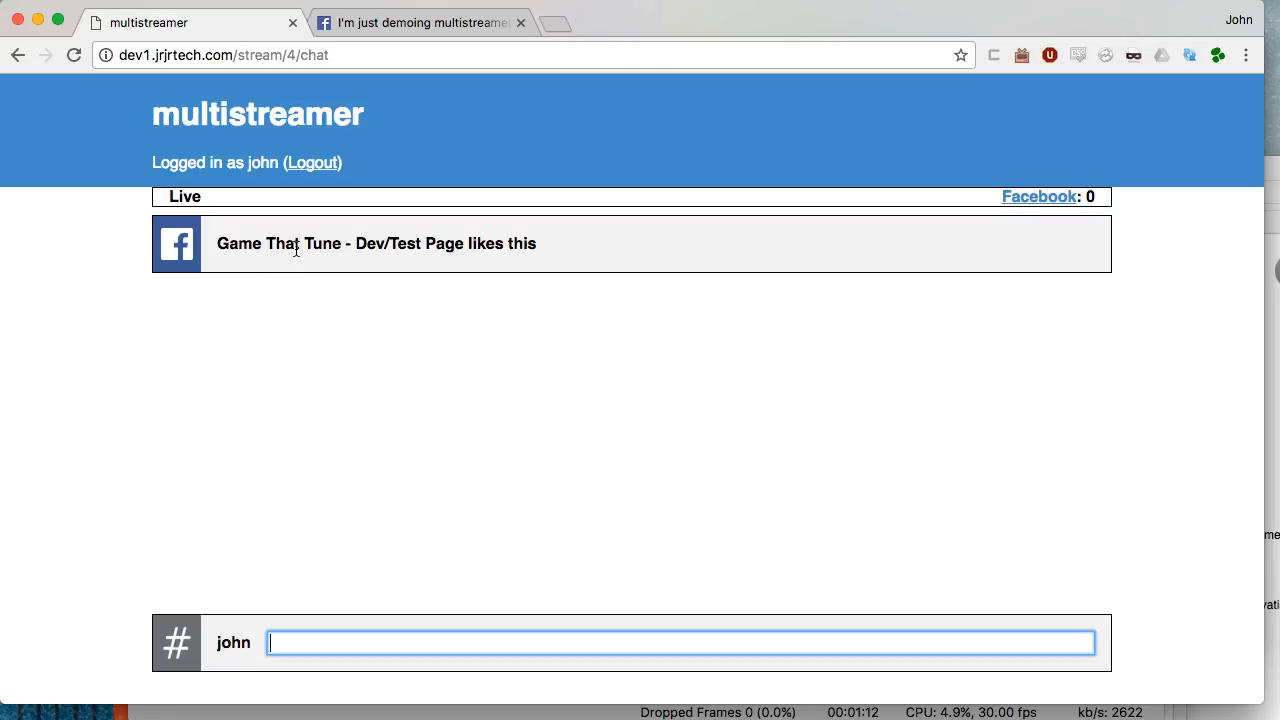
# - Switch the Facebook posting identity to the personal profile, like the live video, and check the multistreamer chat
pyautogui.click(430, 22)
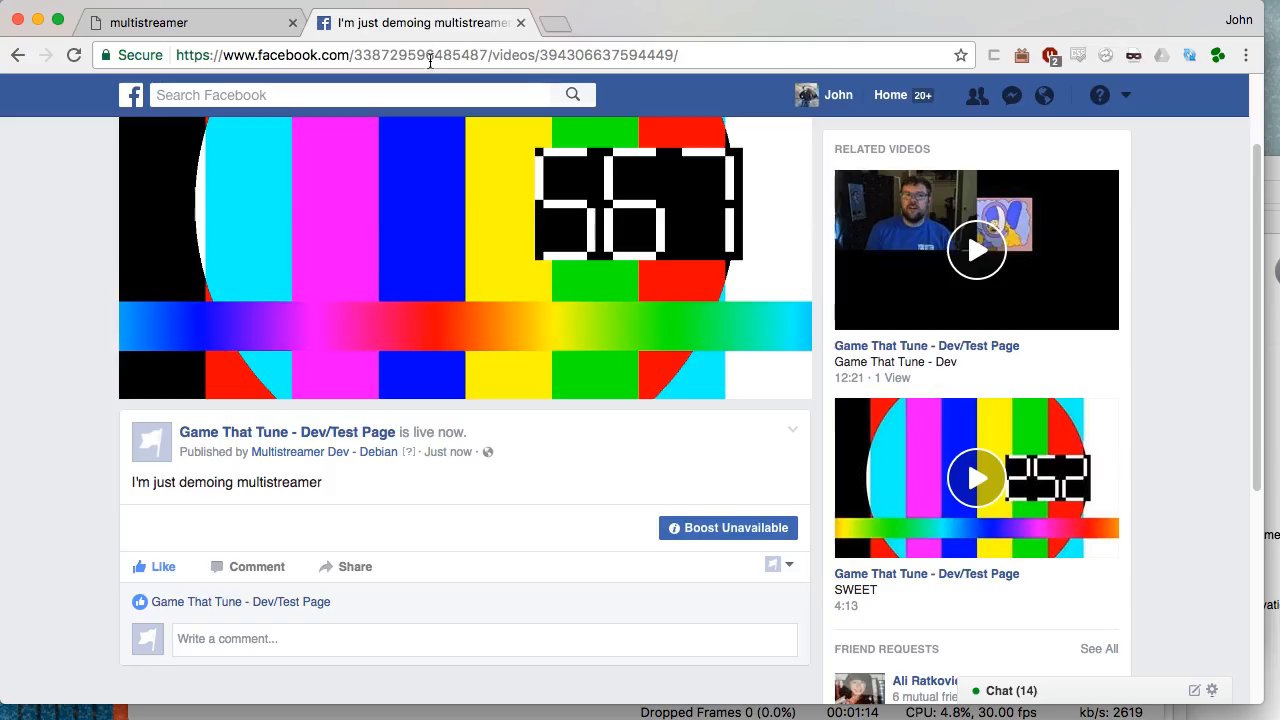
pyautogui.click(789, 568)
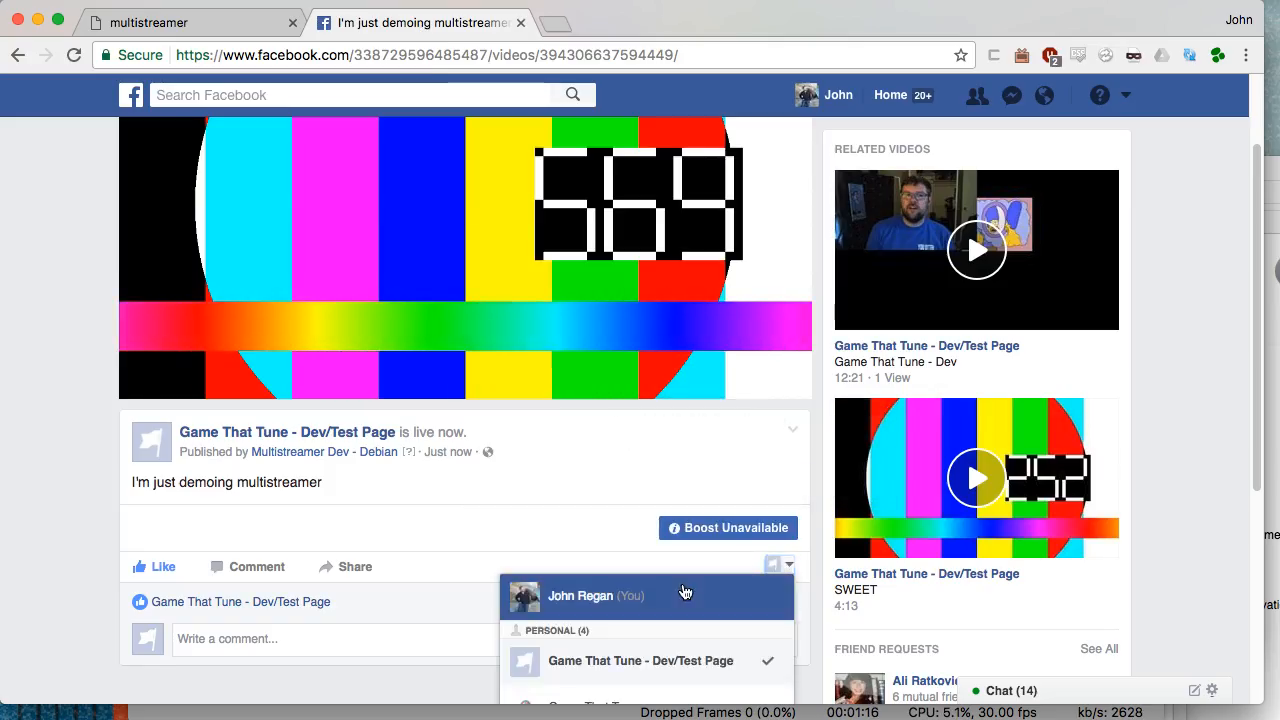
pyautogui.click(560, 596)
pyautogui.click(165, 567)
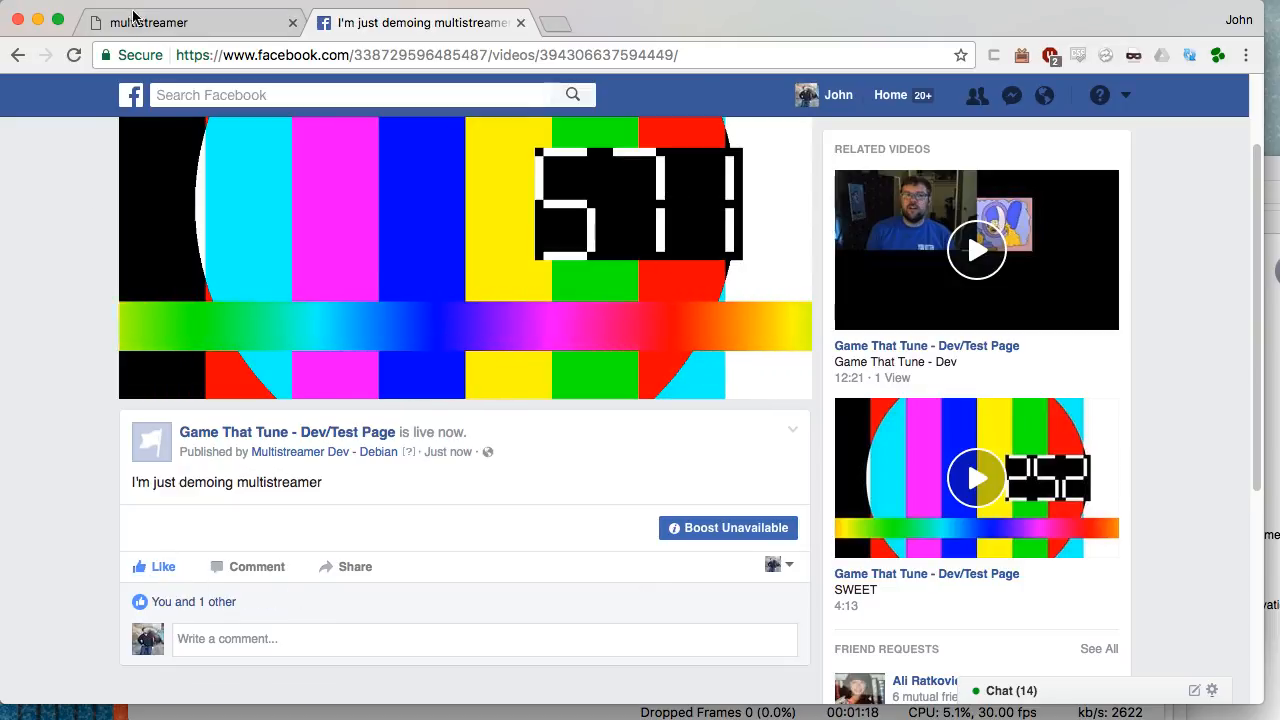
pyautogui.click(150, 22)
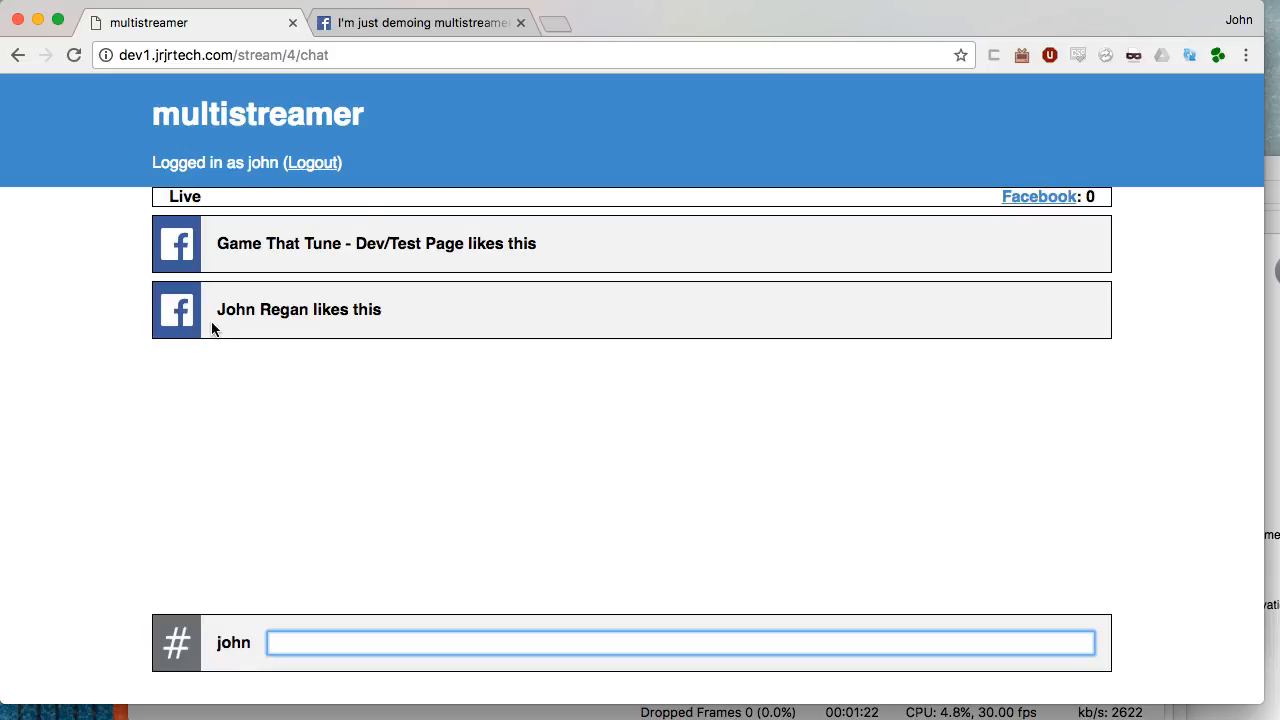
# - Post the comment "Neat!" on the Facebook live video and check the multistreamer chat for it
pyautogui.click(372, 26)
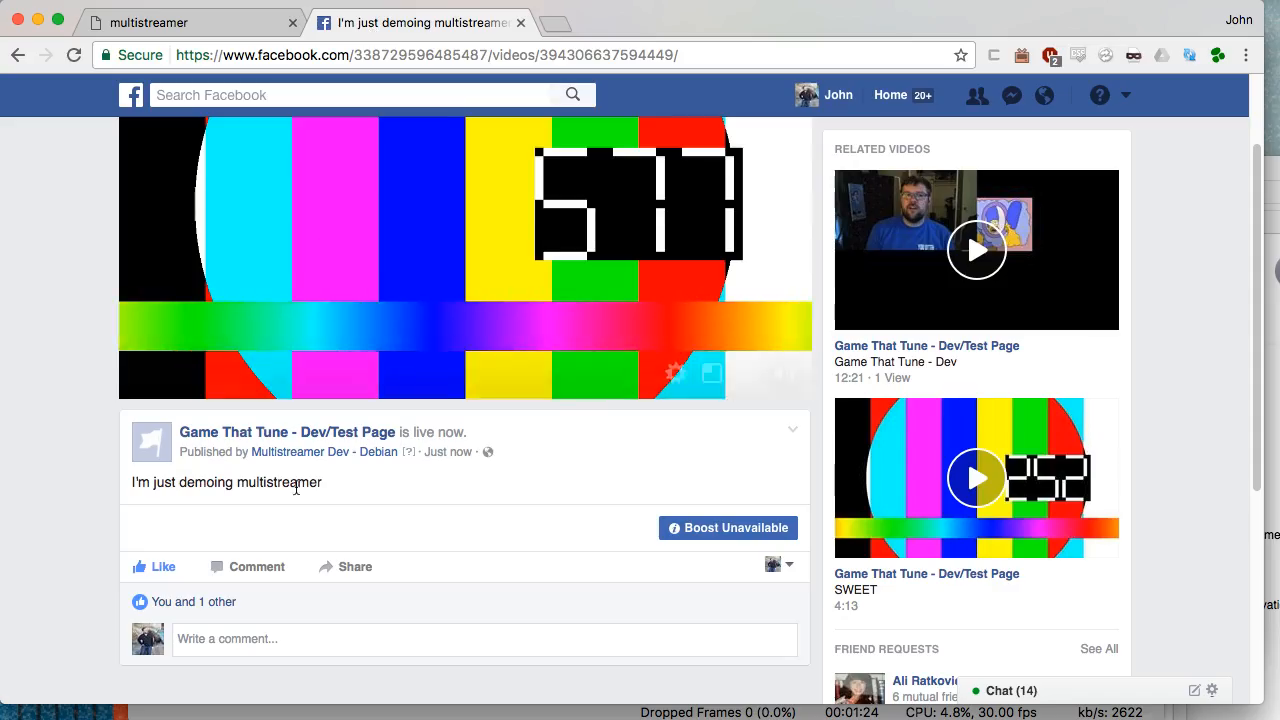
pyautogui.click(228, 648)
pyautogui.write('Neat!')
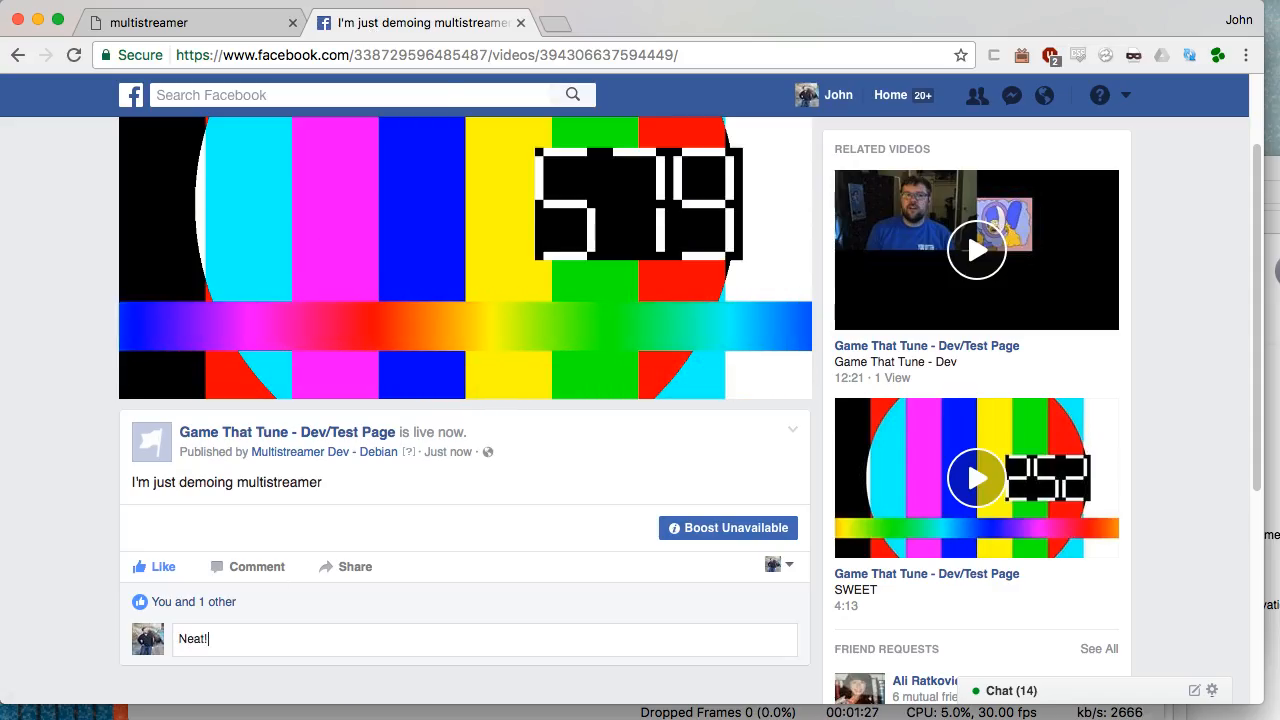
pyautogui.press('Return')
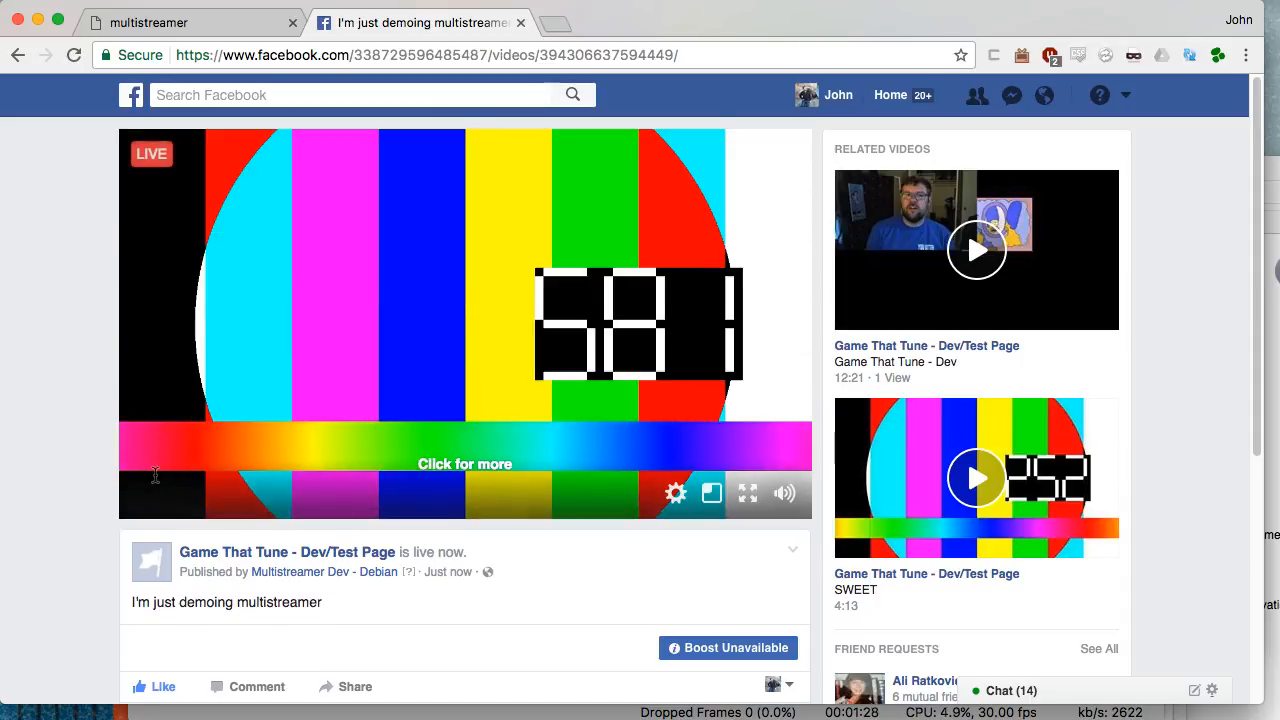
pyautogui.scroll(-3, 250, 500)
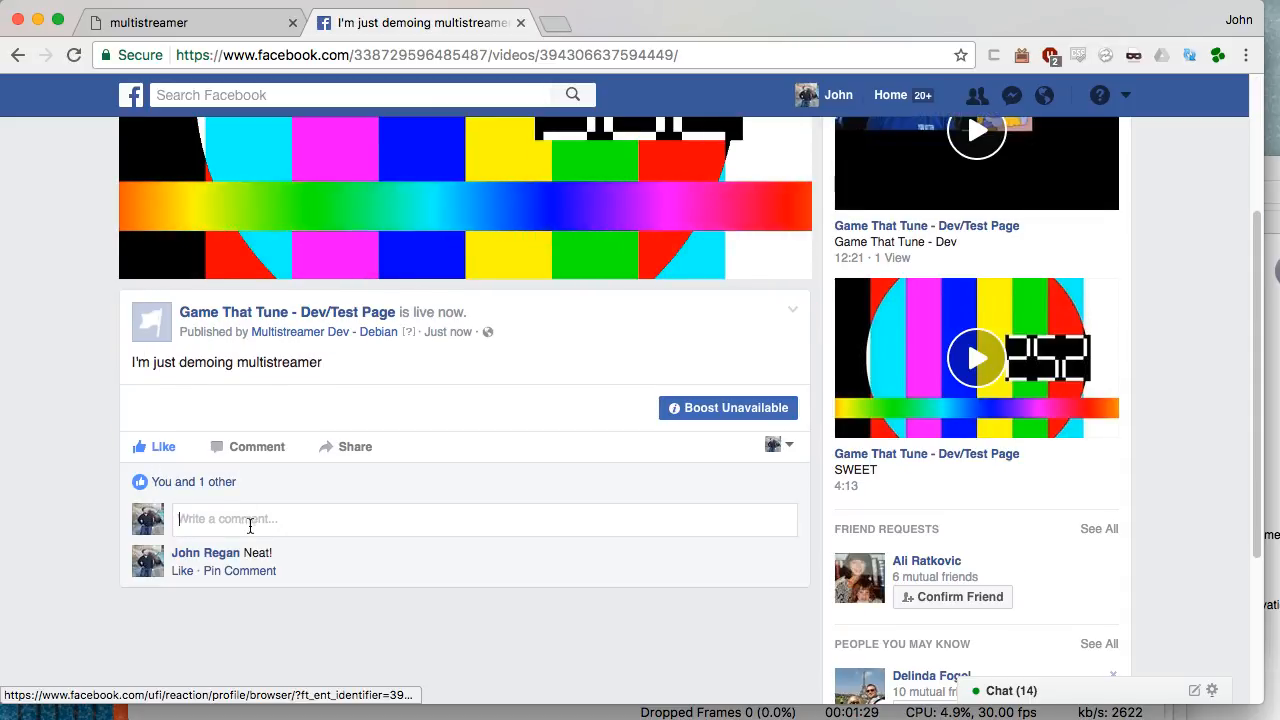
pyautogui.click(180, 28)
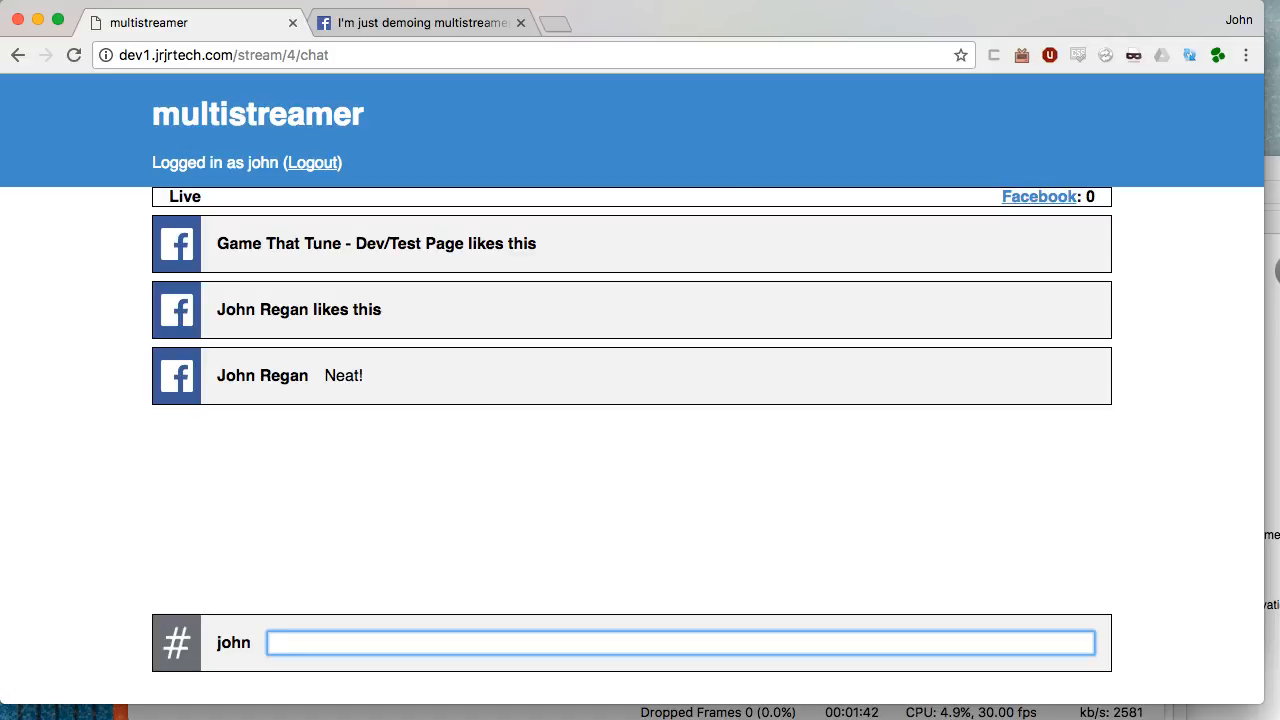
# - Switch to X-Chat Azure, try to list the server's channels with /list, and close its window
pyautogui.press('super+Tab')
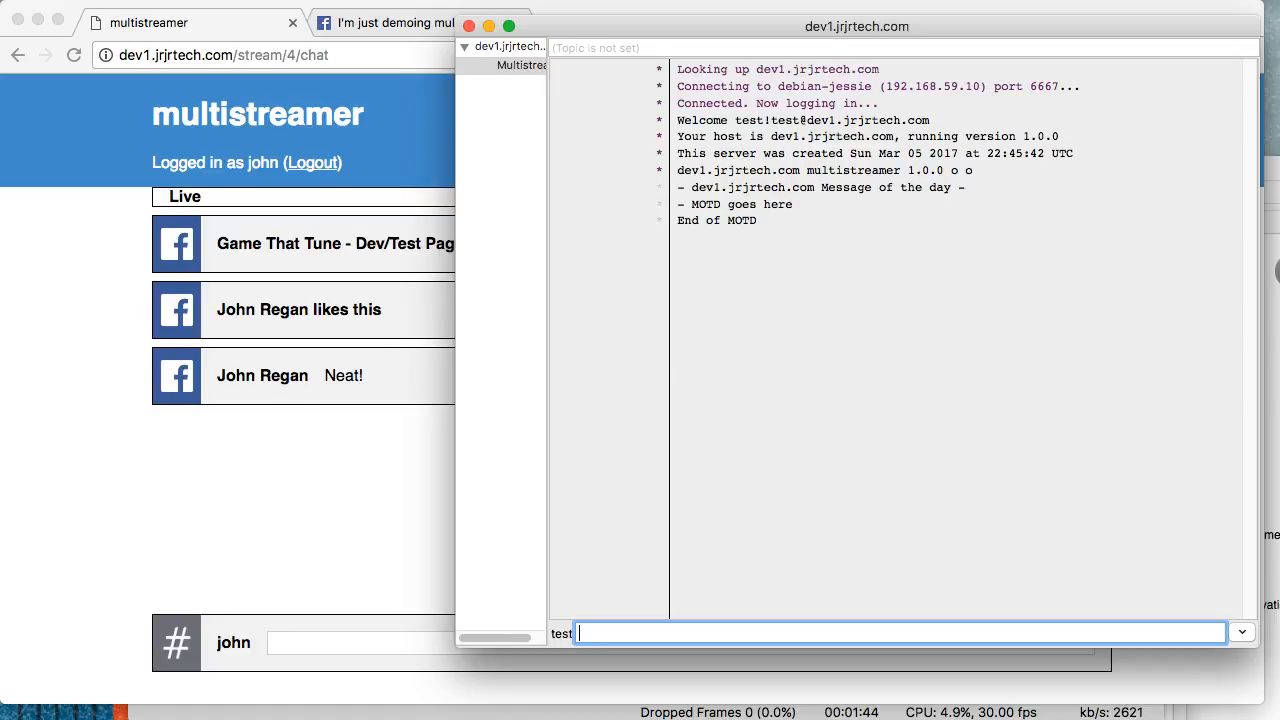
pyautogui.write('/list')
pyautogui.press('Return')
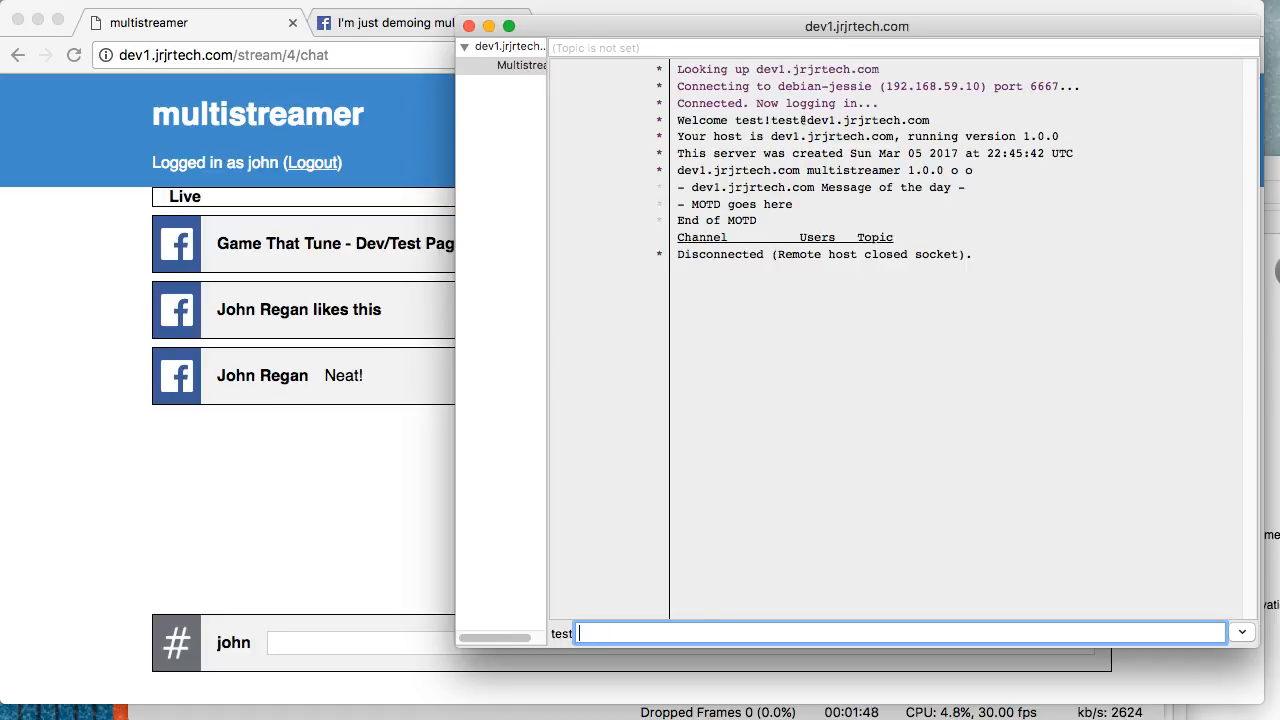
pyautogui.press('super+Tab')
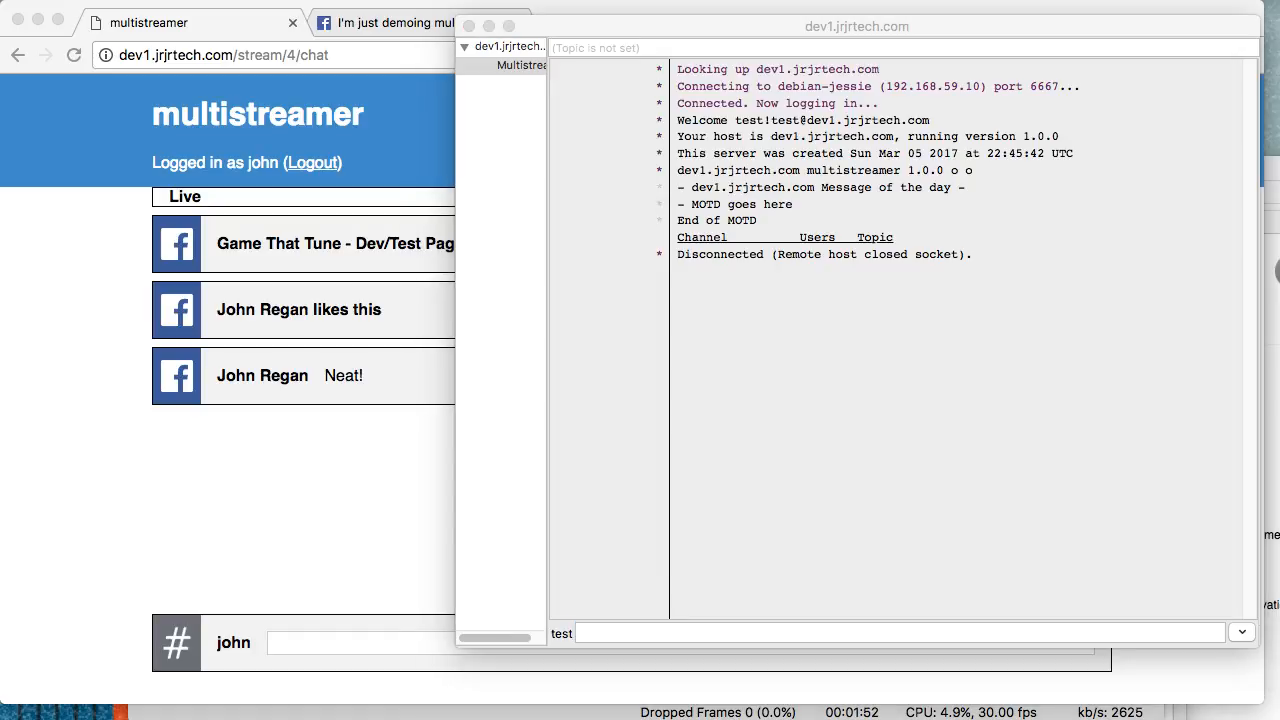
pyautogui.click(468, 25)
# - Bring up the X-Chat Azure network list and connect to the "Multistreamer - Dev - test" network
pyautogui.press('super+space')
pyautogui.write('x')
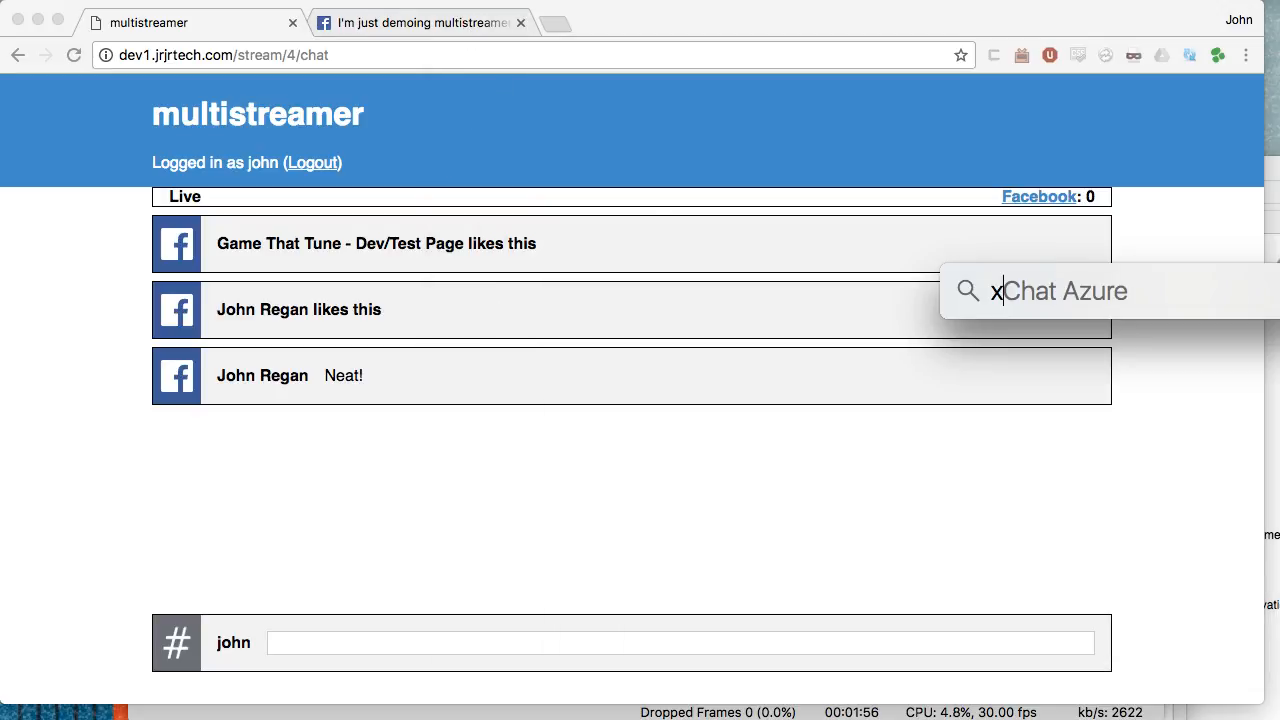
pyautogui.write('c')
pyautogui.press('Return')
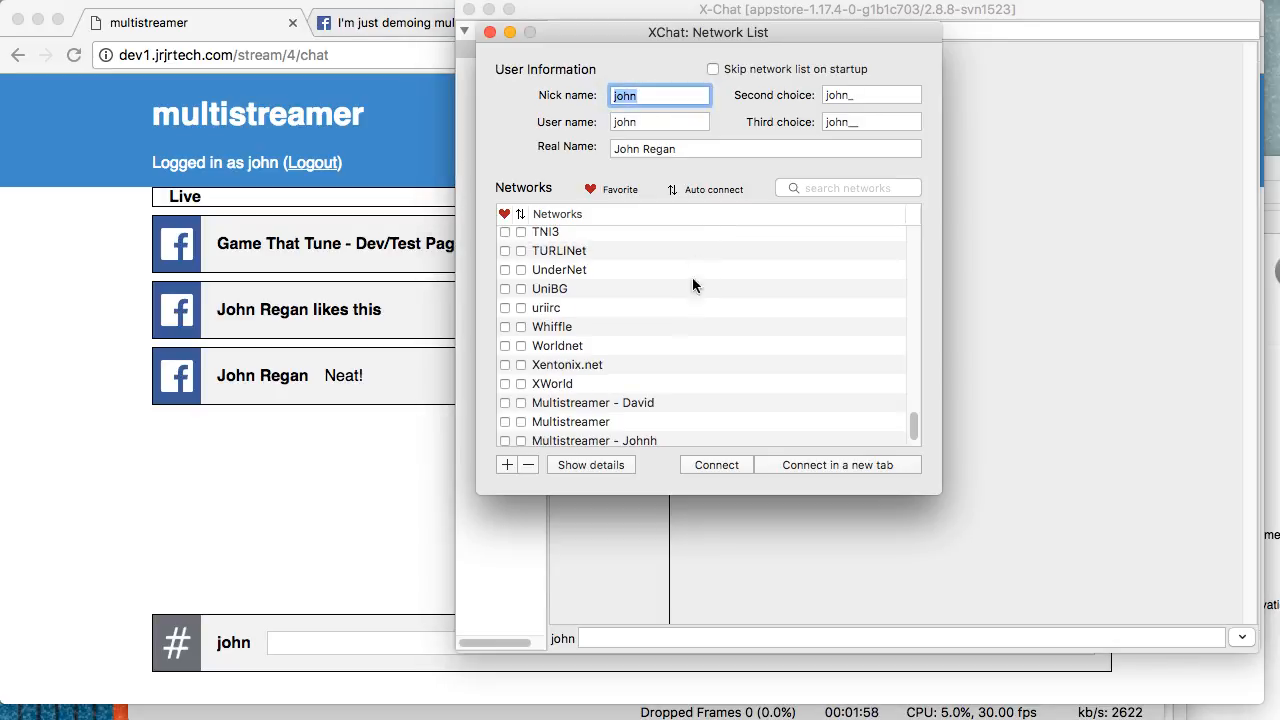
pyautogui.scroll(-1, 690, 290)
pyautogui.click(645, 438)
pyautogui.click(645, 438)
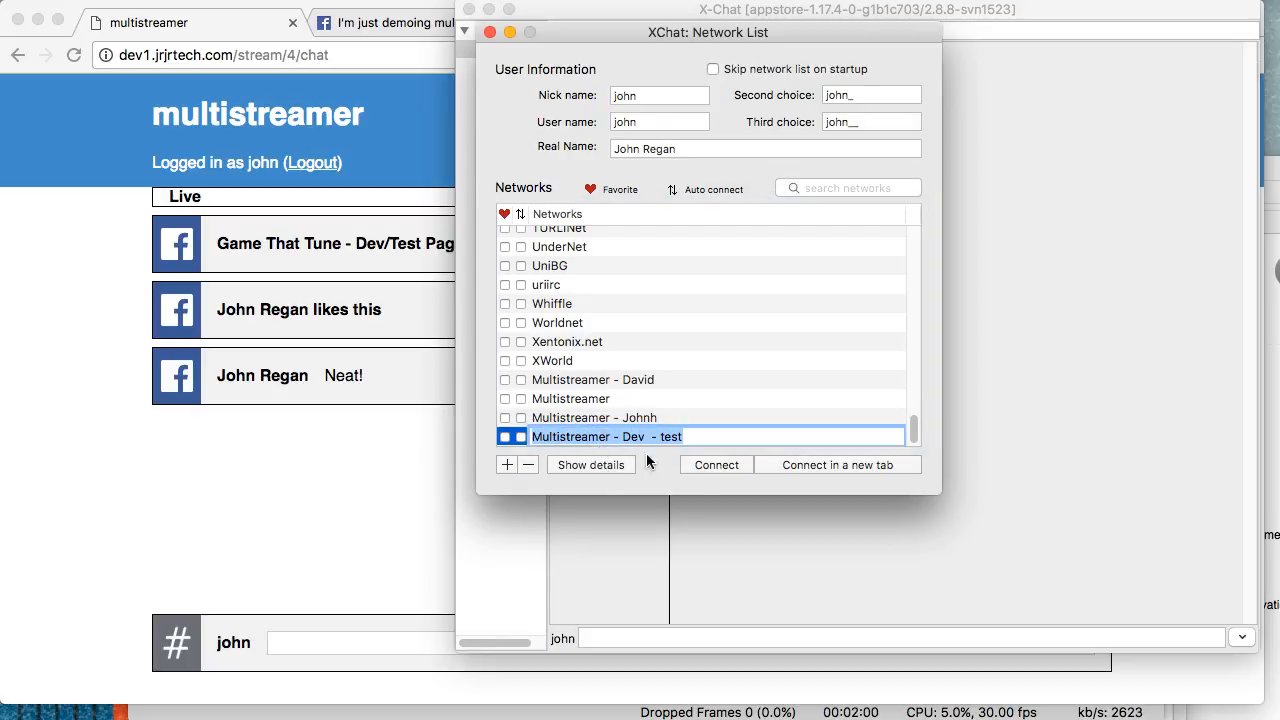
pyautogui.click(716, 464)
# - Join the IRC channel #john-facebook-demo with the /join command
pyautogui.click(731, 636)
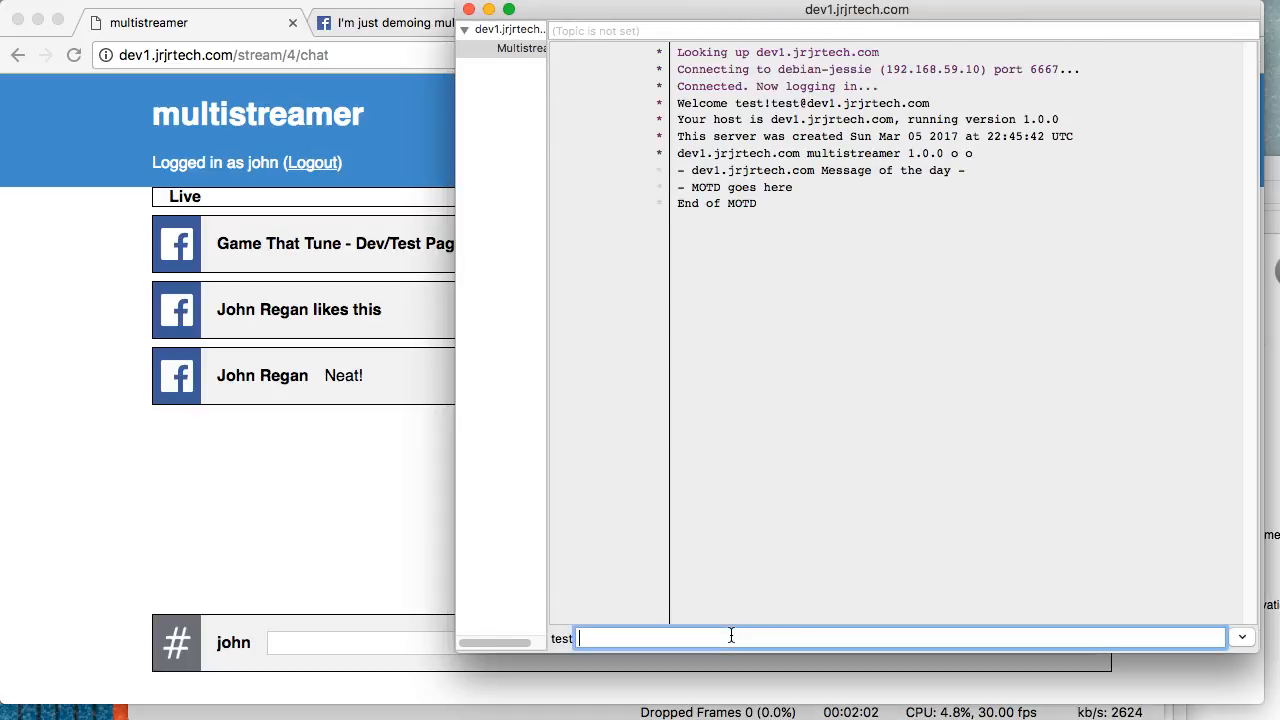
pyautogui.write('/joihn')
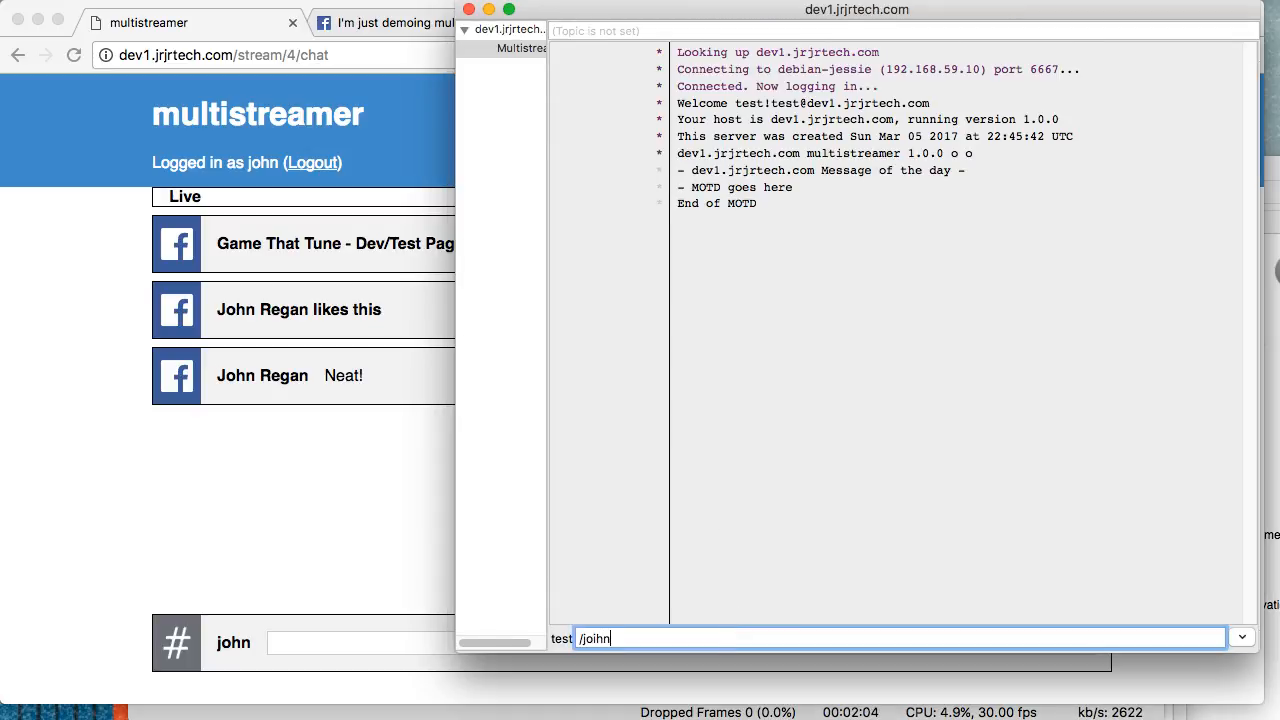
pyautogui.hotkey('alt', 'shift', 'Left')
pyautogui.write('join #john-facebook-demo')
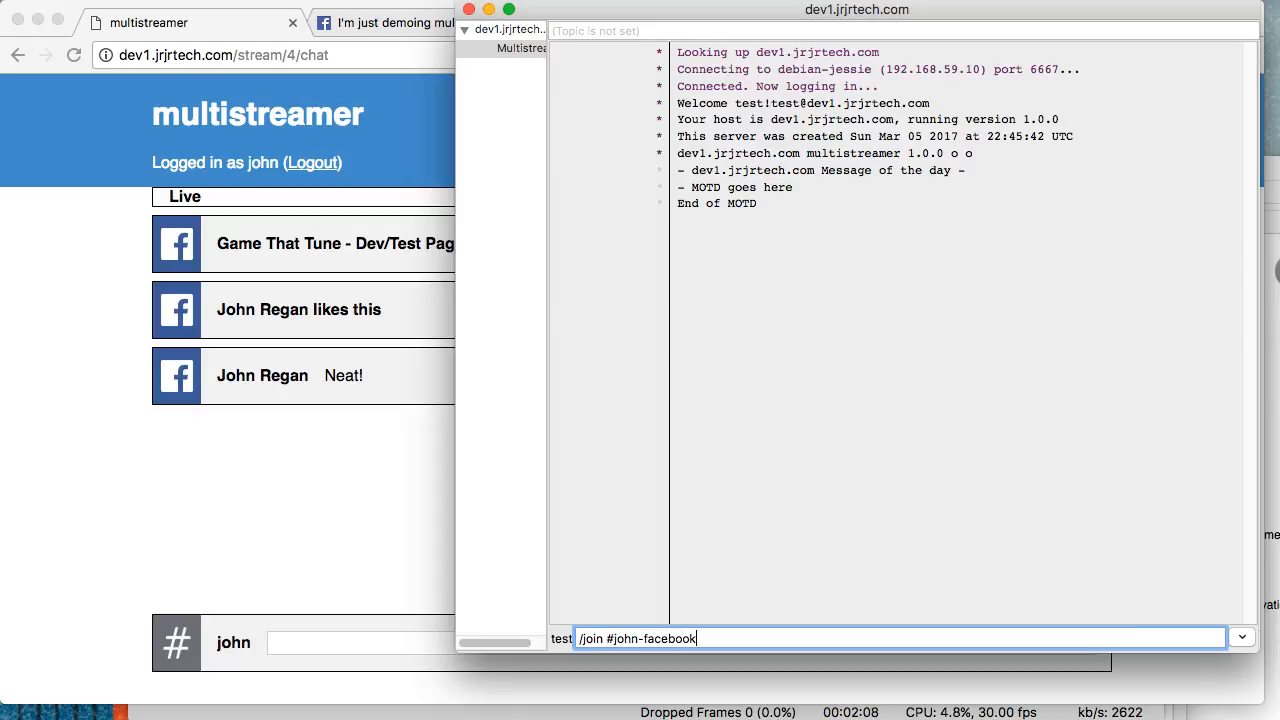
pyautogui.press('Return')
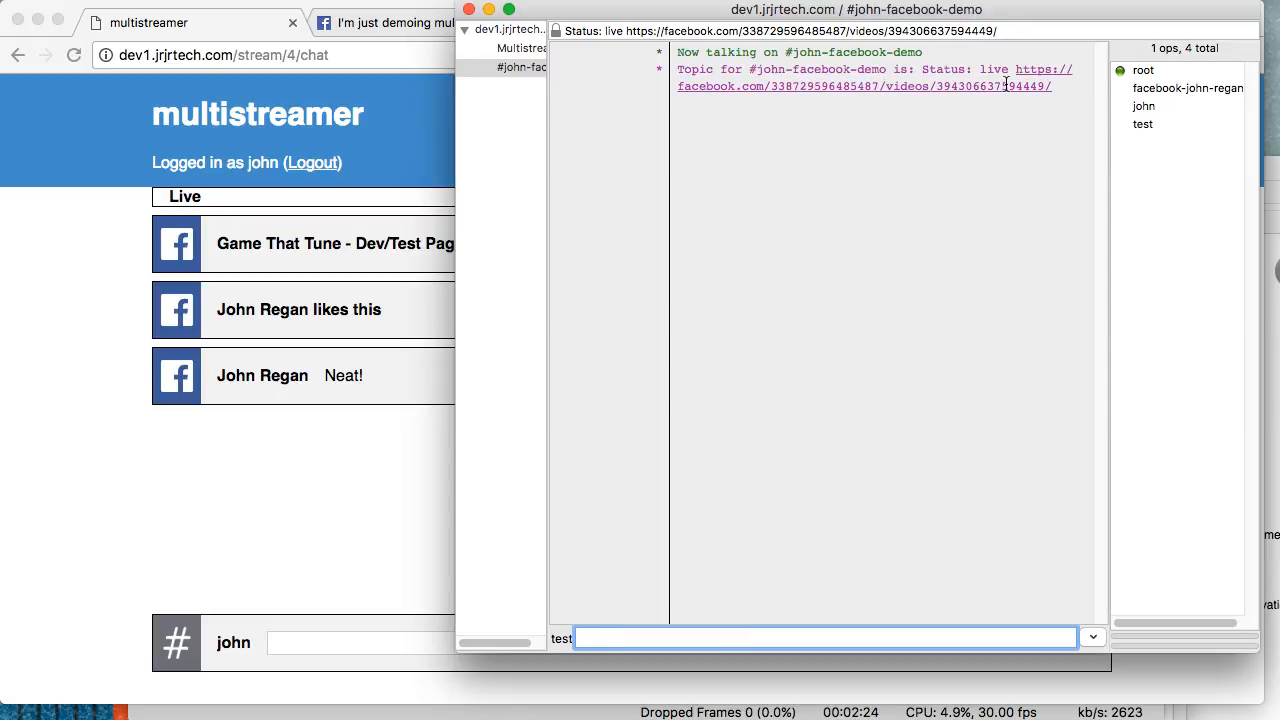
# - Compare the multistreamer chat with the IRC channel, query viewers with !viewcount, and inspect the Facebook bot and stream owner in the channel's user list
pyautogui.click(168, 220)
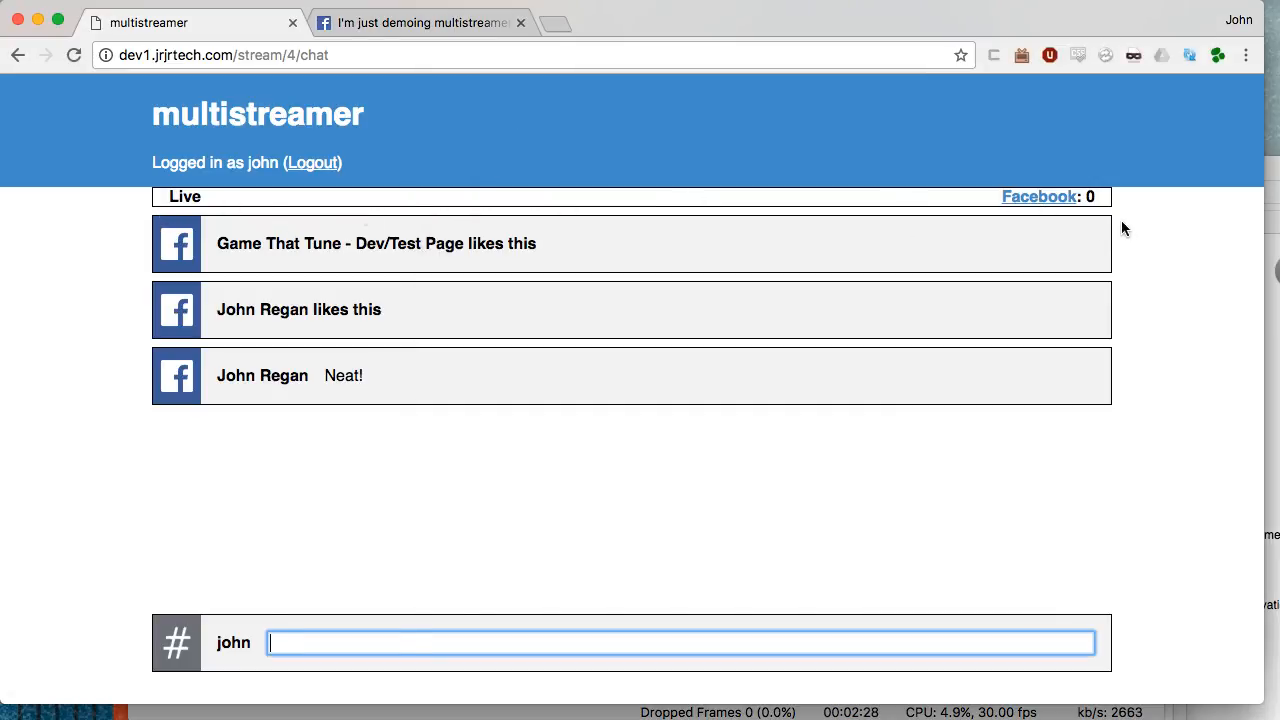
pyautogui.press('super+Tab')
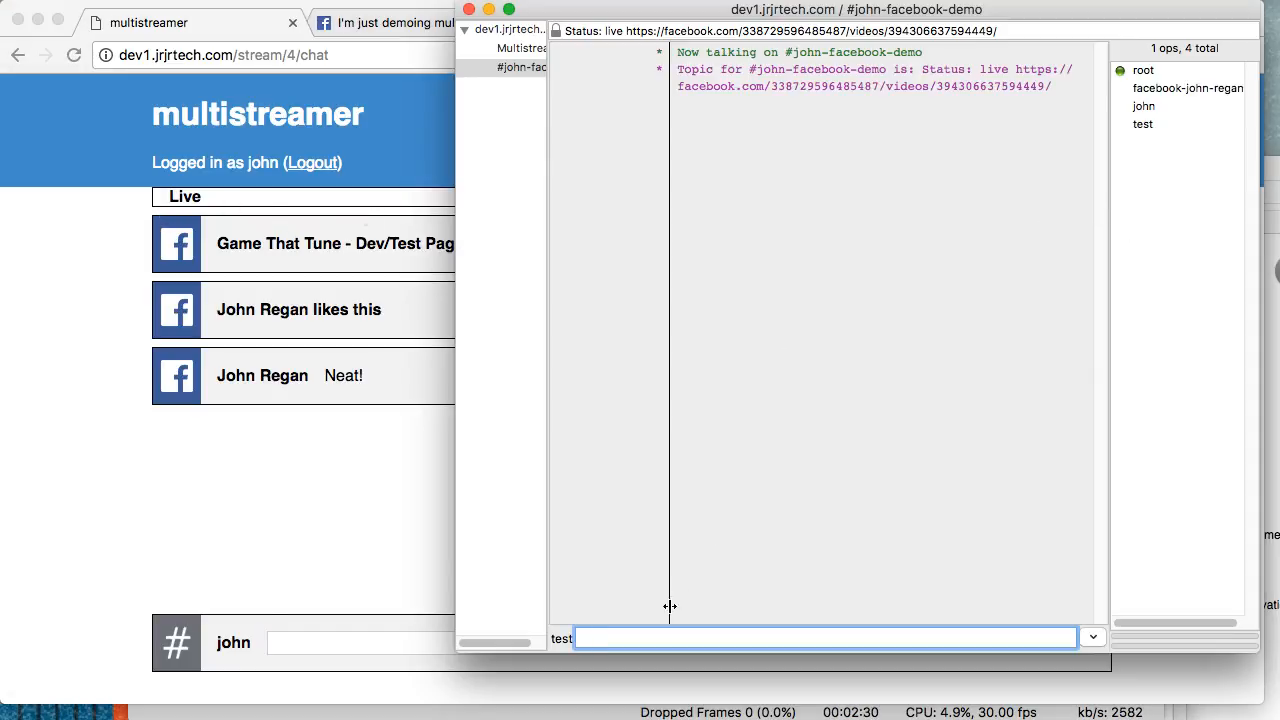
pyautogui.write('!viewcount')
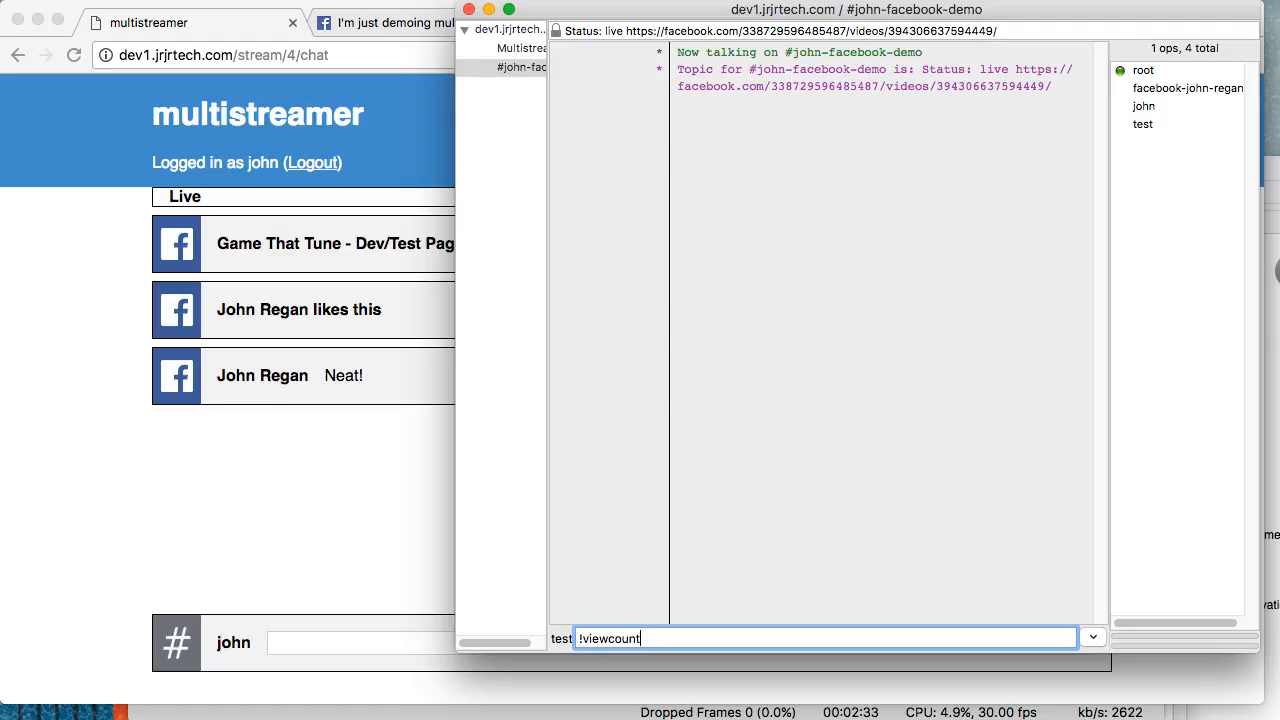
pyautogui.press('Return')
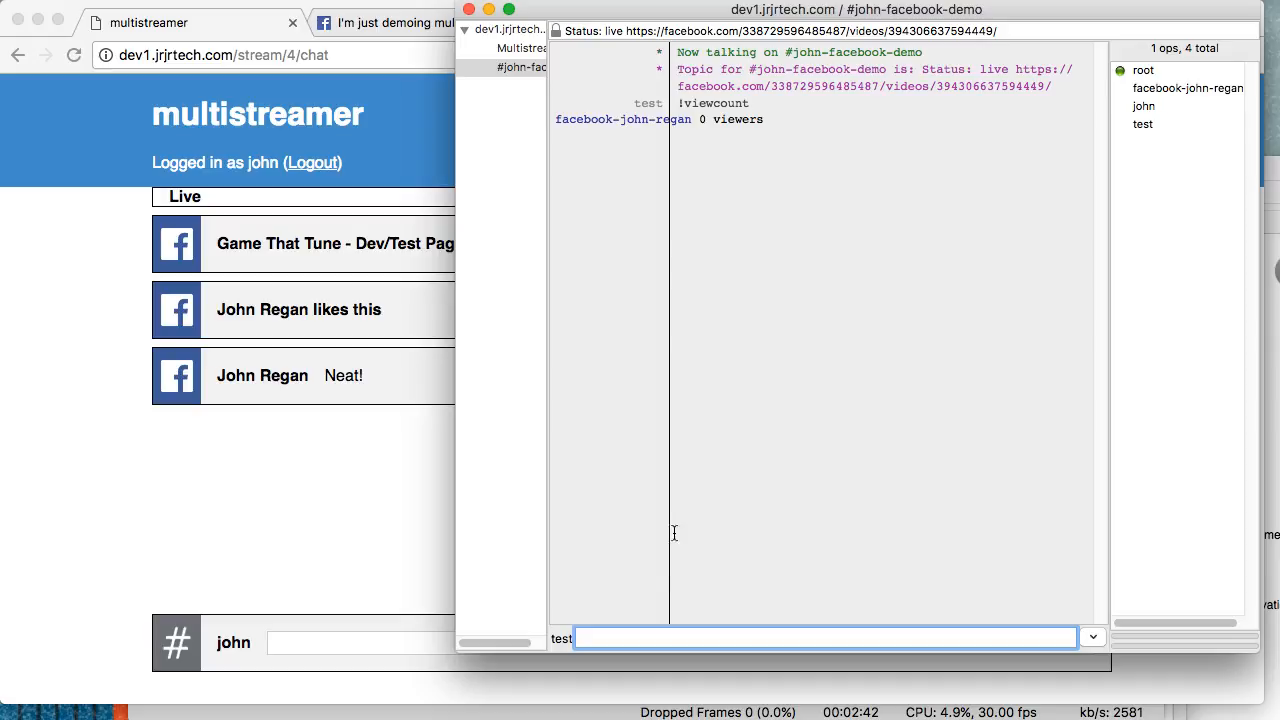
pyautogui.click(1167, 88)
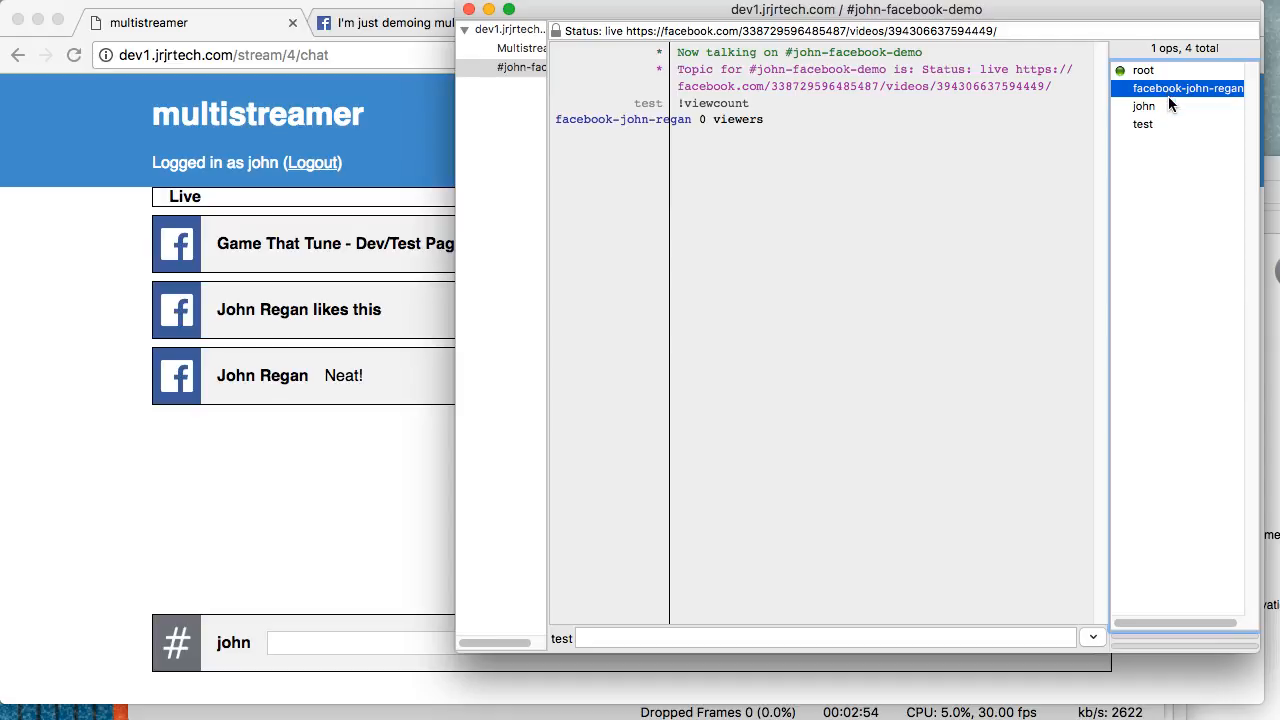
pyautogui.click(1135, 106)
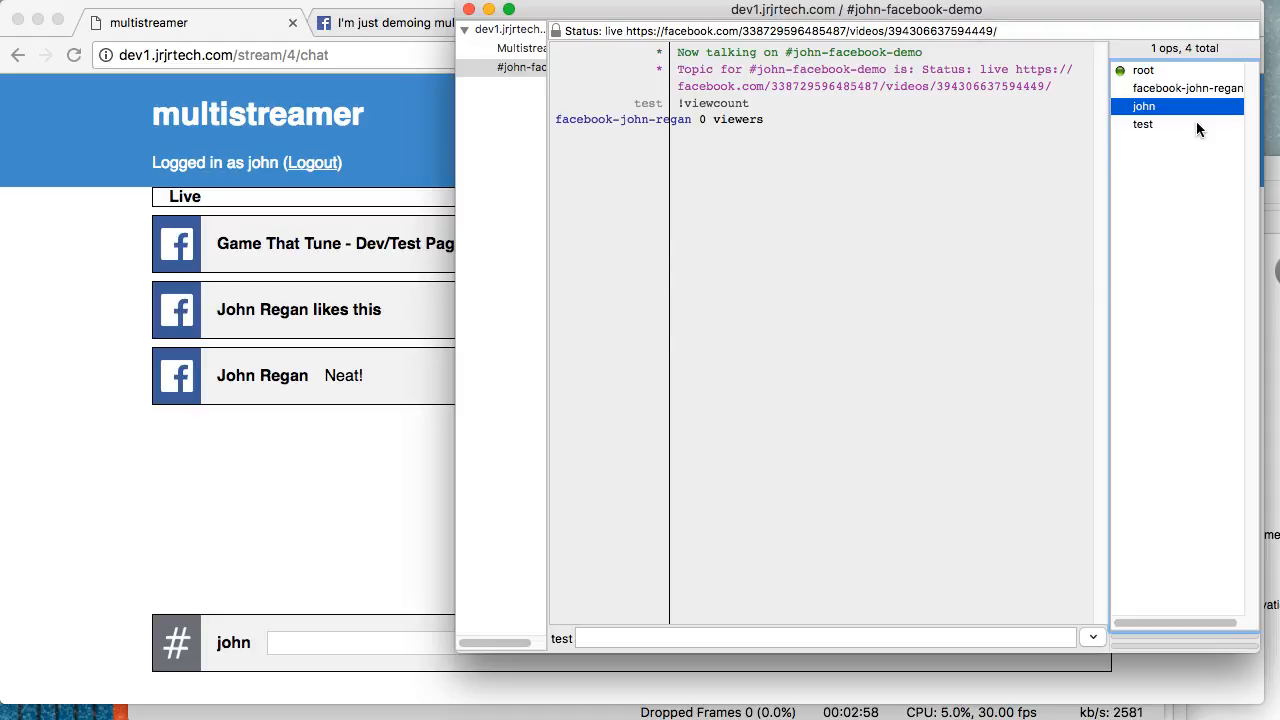
# - Highlight the test user in the IRC channel's user list and send the message "Hey man" to the channel
pyautogui.click(1187, 127)
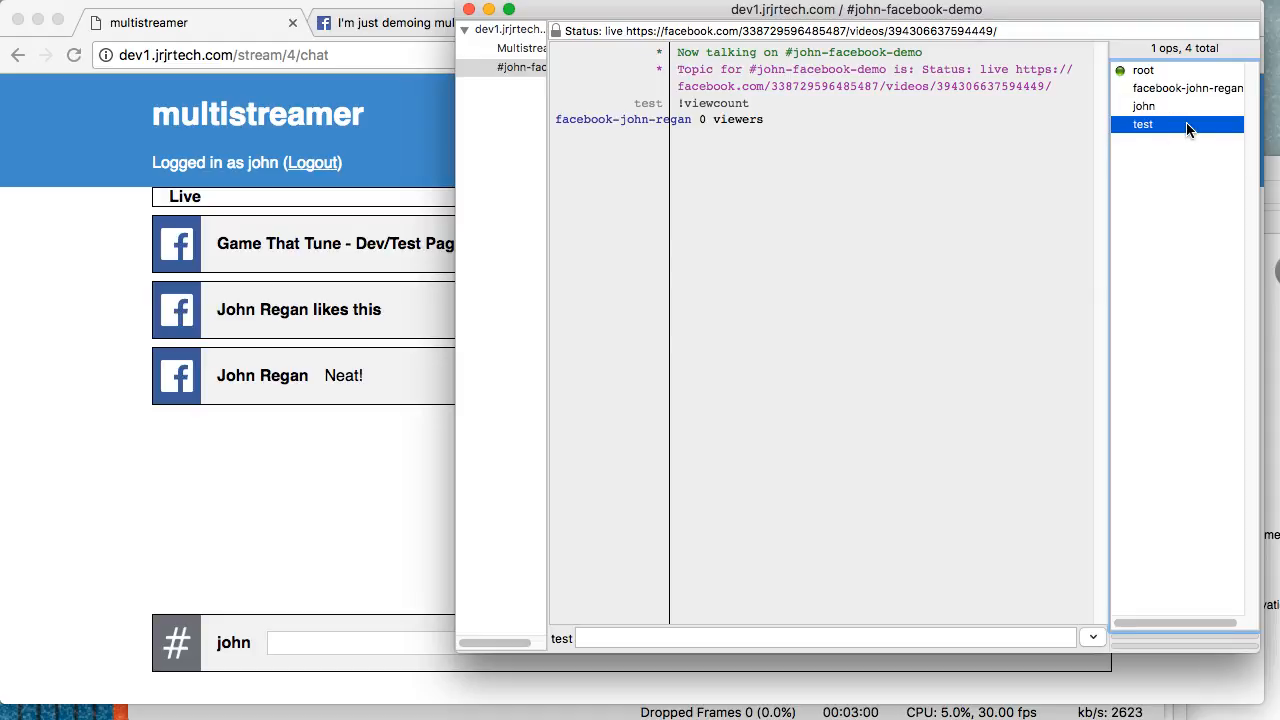
pyautogui.click(656, 634)
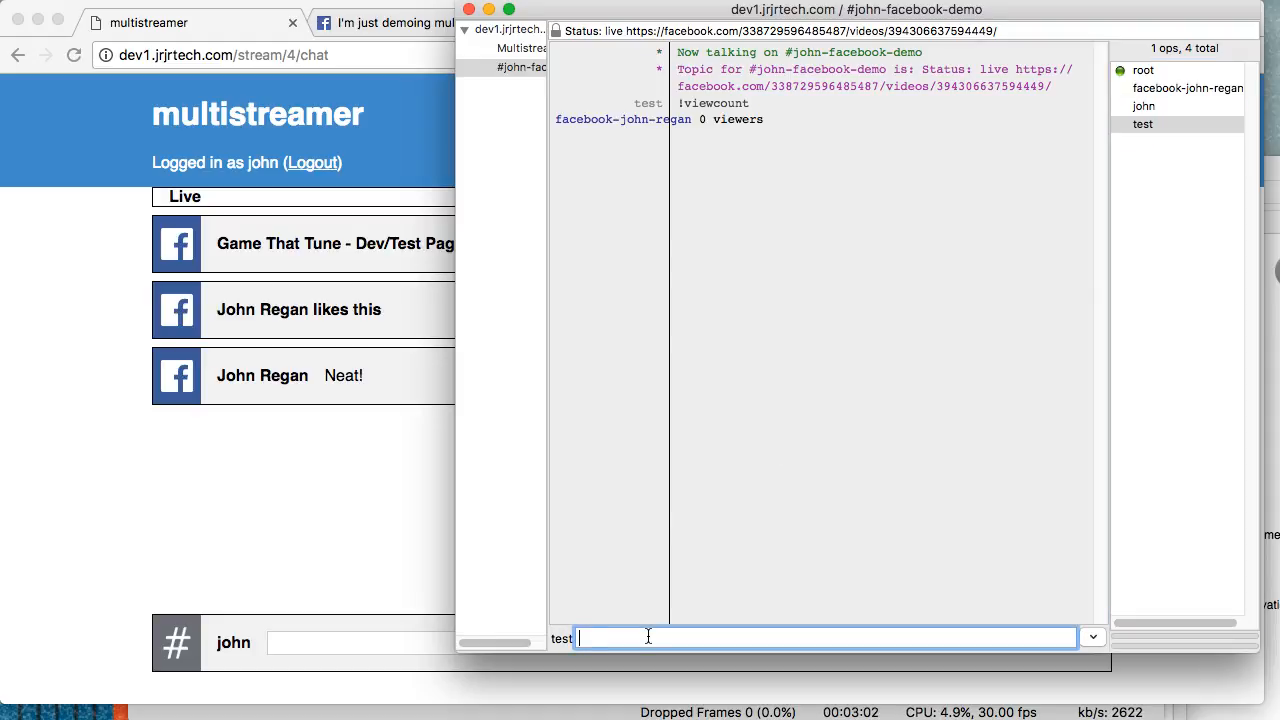
pyautogui.write('Hey man')
pyautogui.press('Return')
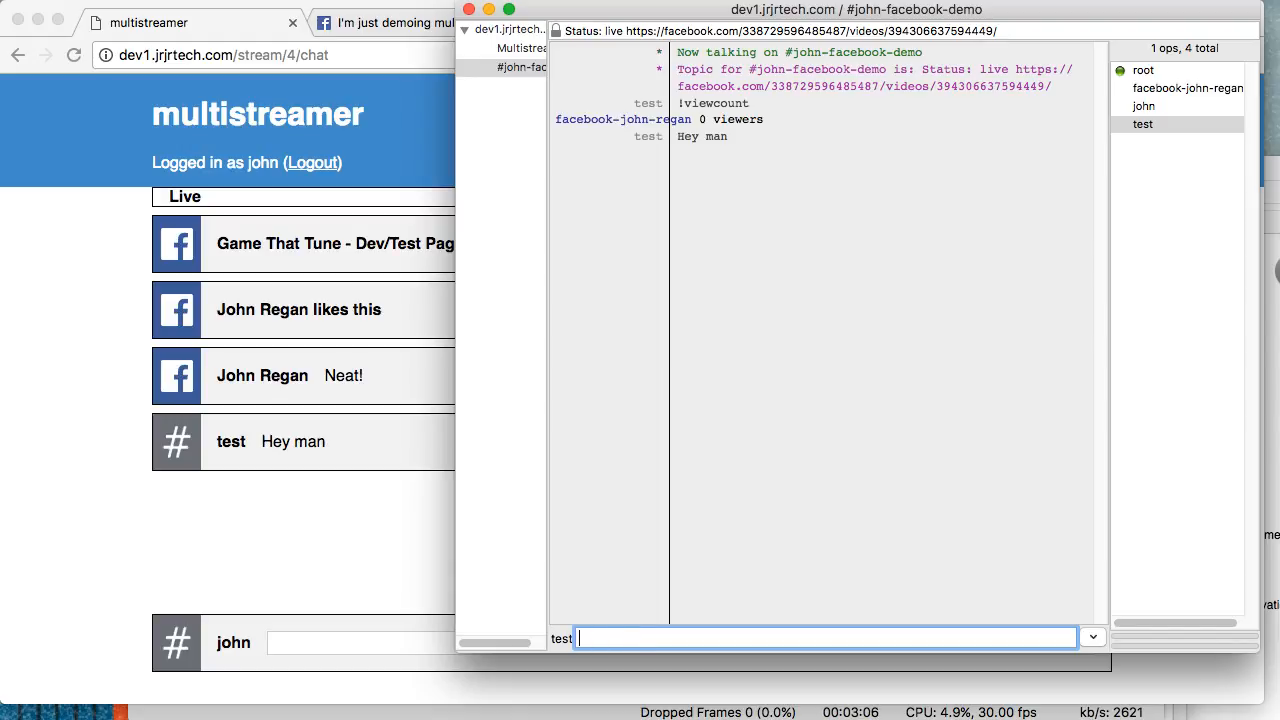
# - Reply "Heyooo" from the multistreamer web chat and check the message in the X-Chat Azure channel
pyautogui.click(240, 503)
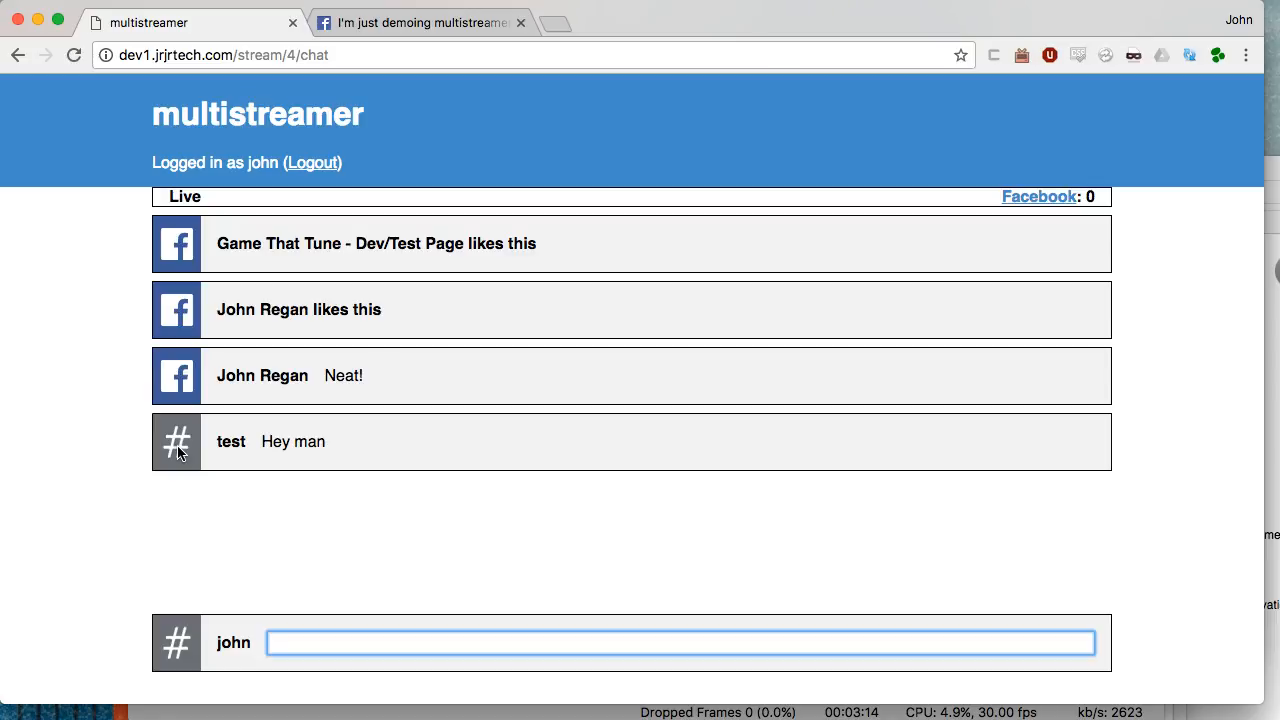
pyautogui.write('Heyooo')
pyautogui.press('Return')
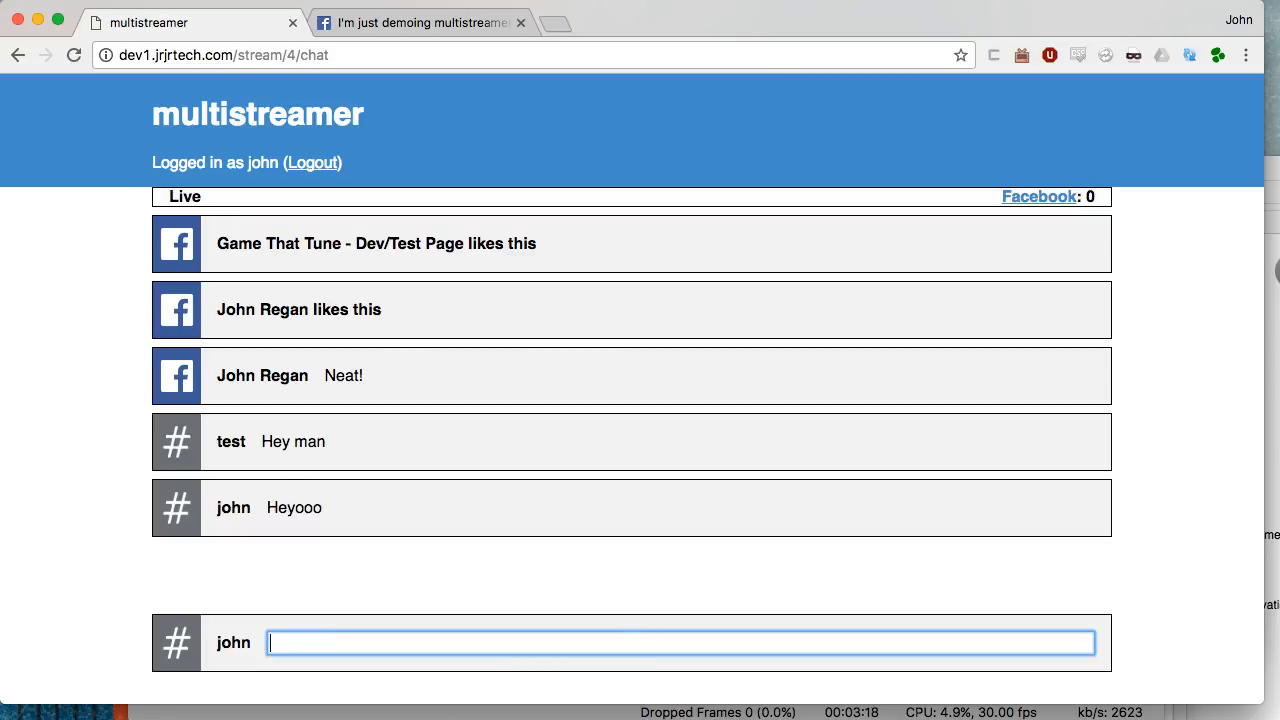
pyautogui.press('super+Tab')
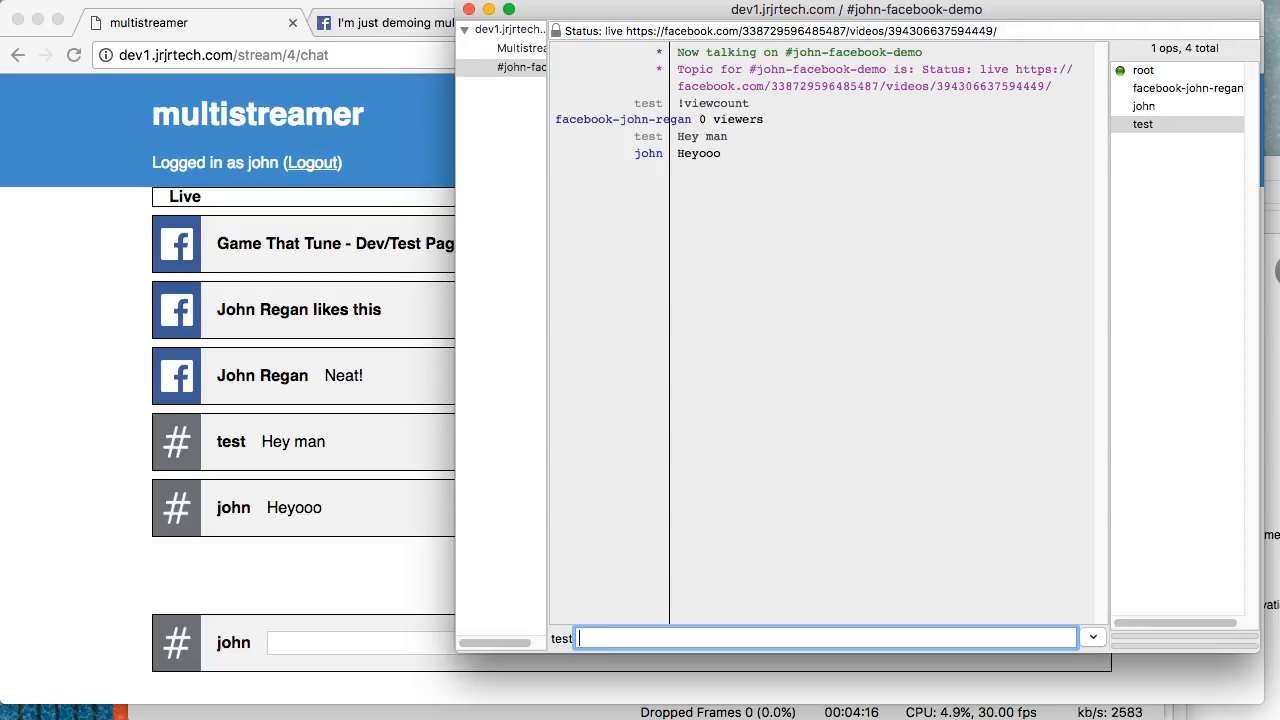
pyautogui.click(149, 586)
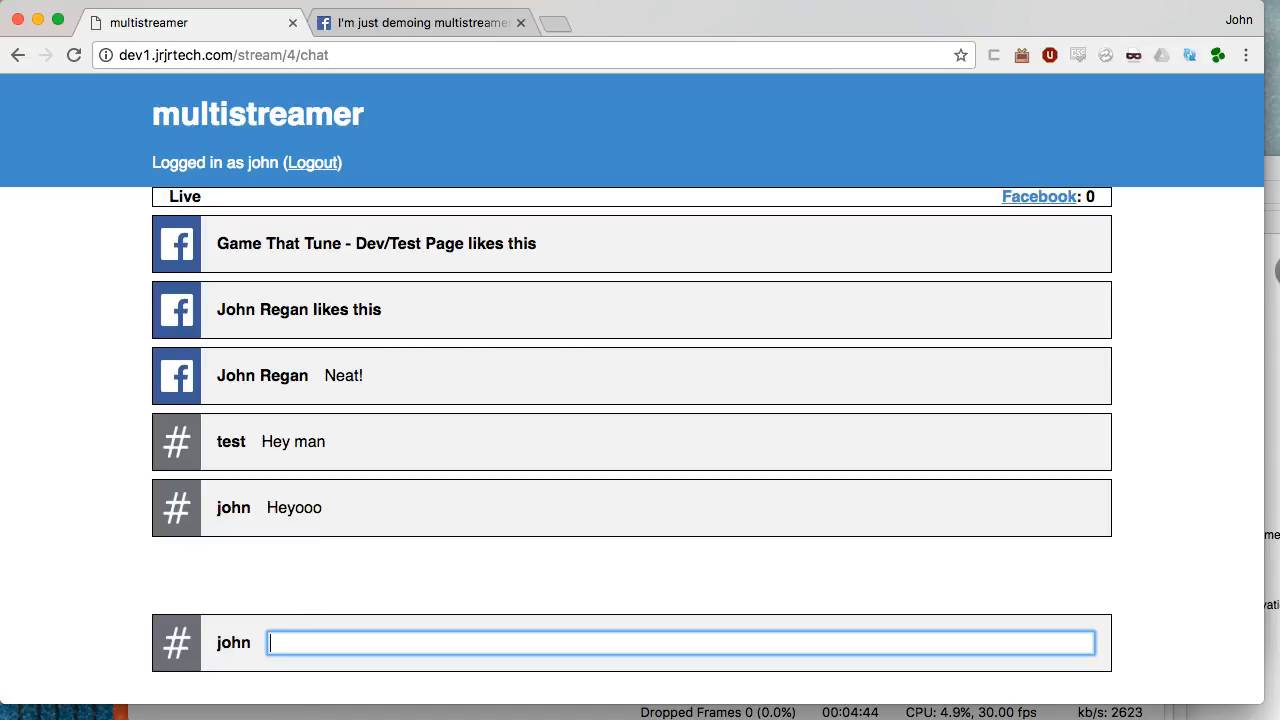
# - Switch to OBS and stop the live stream
pyautogui.press('super+Tab')
pyautogui.press('super+Tab')
pyautogui.press('super+Tab')
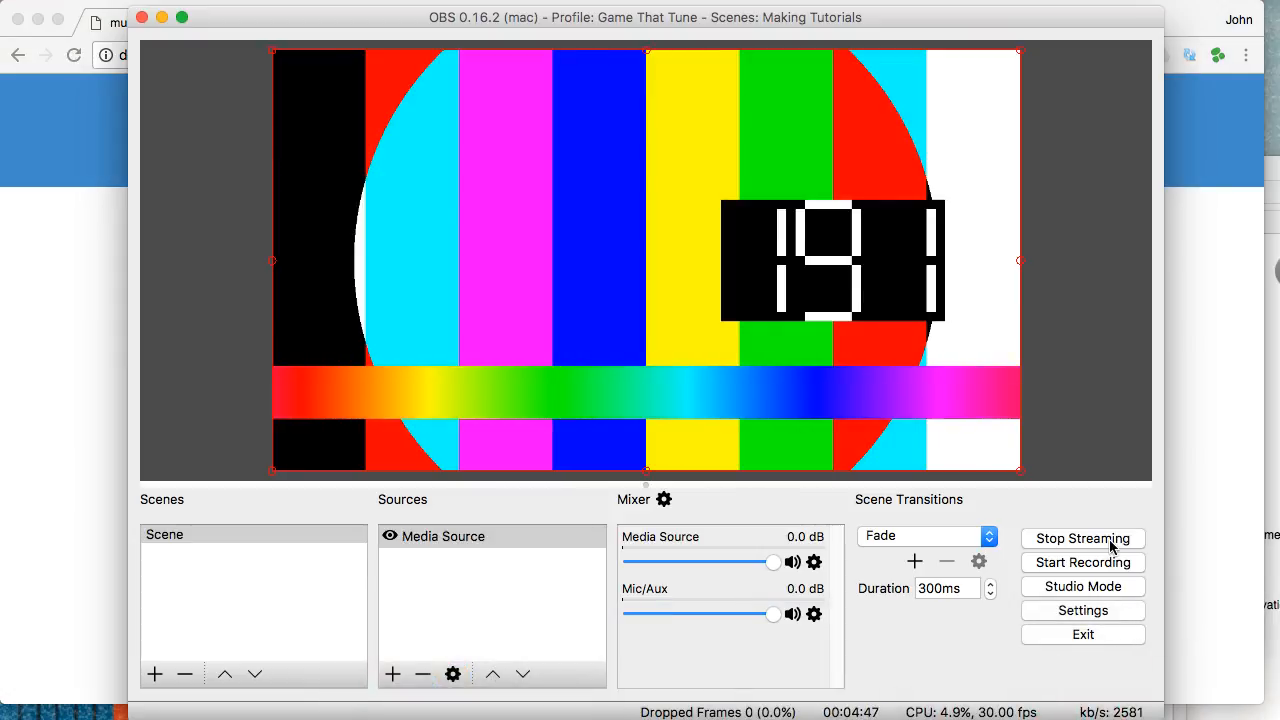
pyautogui.click(1110, 541)
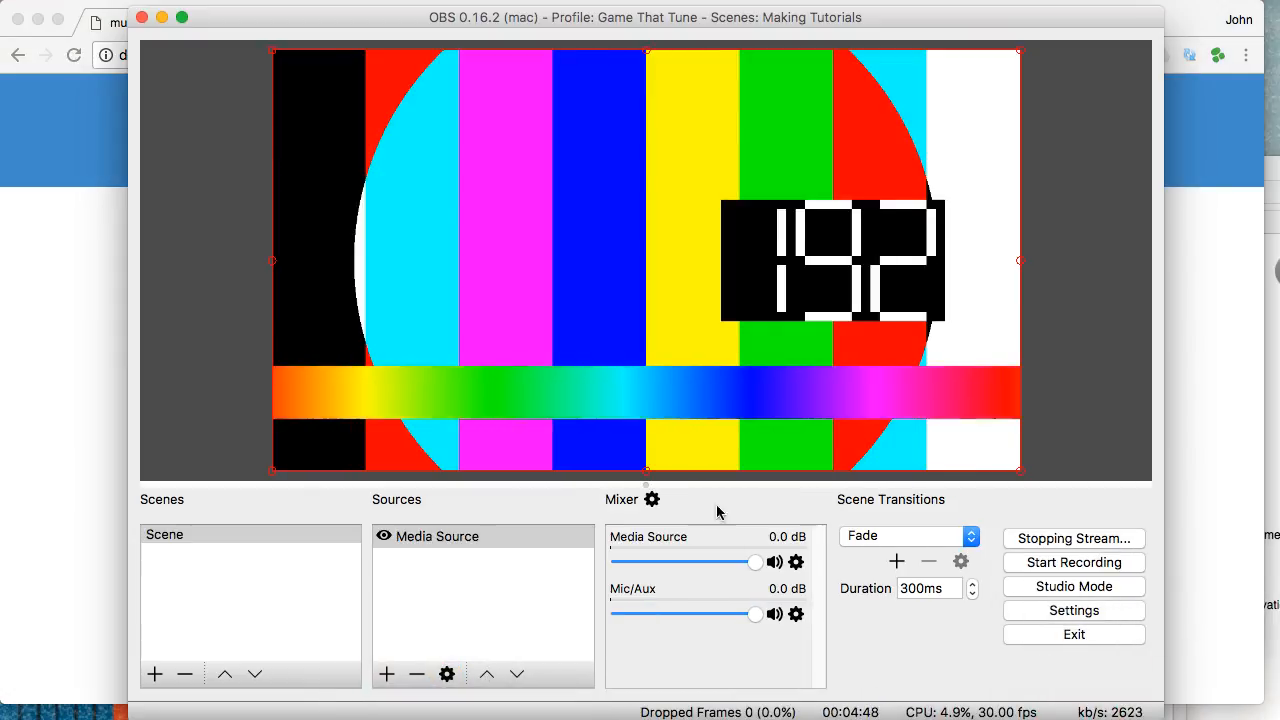
# - Return to the multistreamer chat page, then switch to X-Chat Azure to examine the channel's topic and user list
pyautogui.click(79, 391)
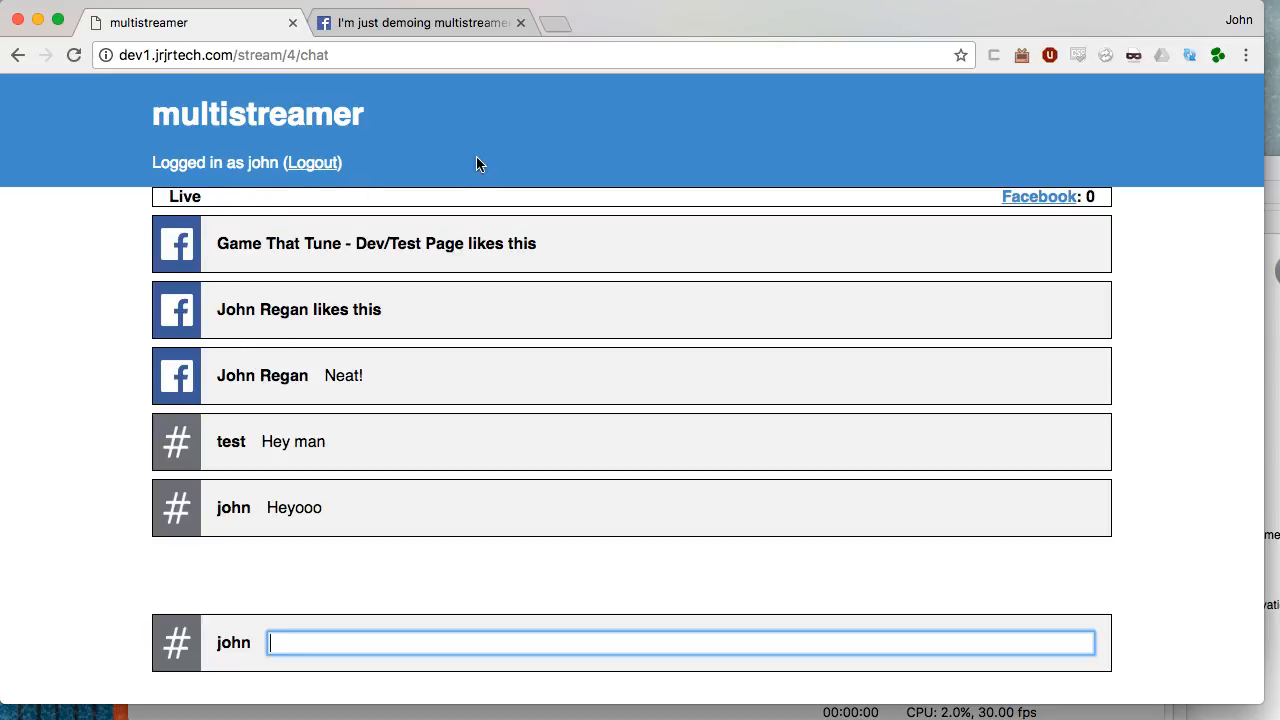
pyautogui.press('super+Tab')
pyautogui.press('super+Tab')
pyautogui.moveTo(540, 715)
pyautogui.click(665, 680)
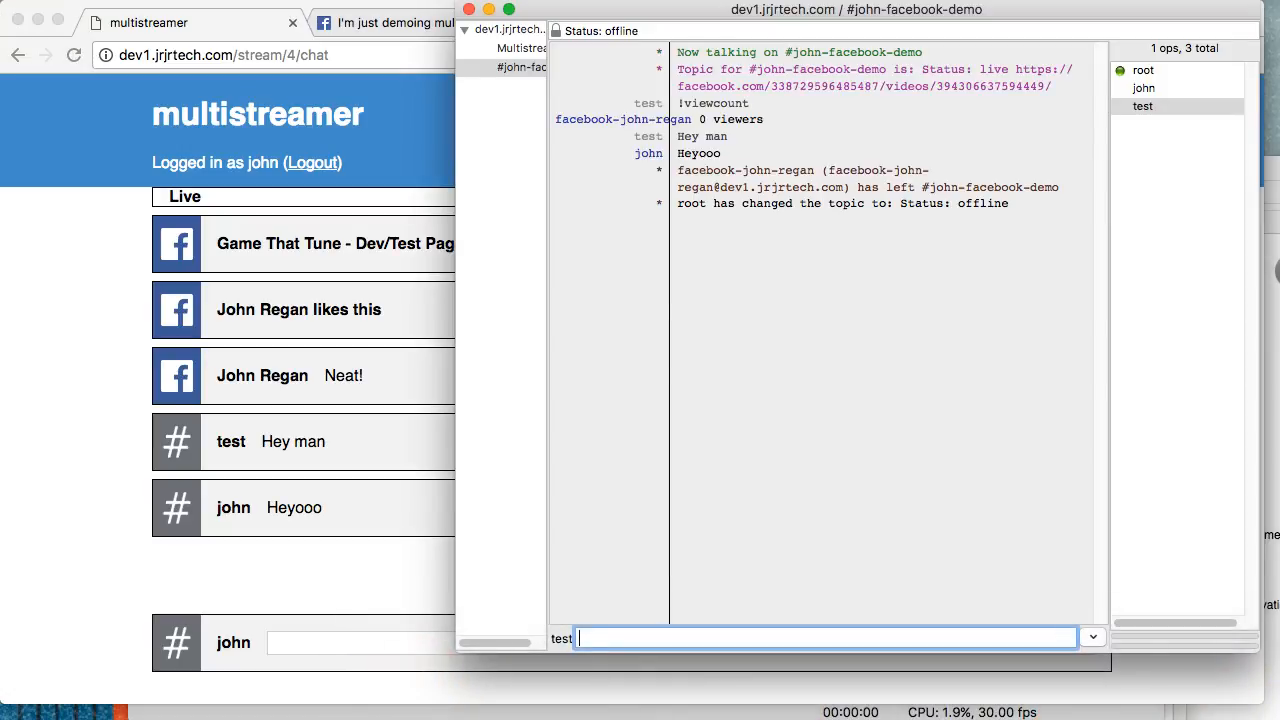